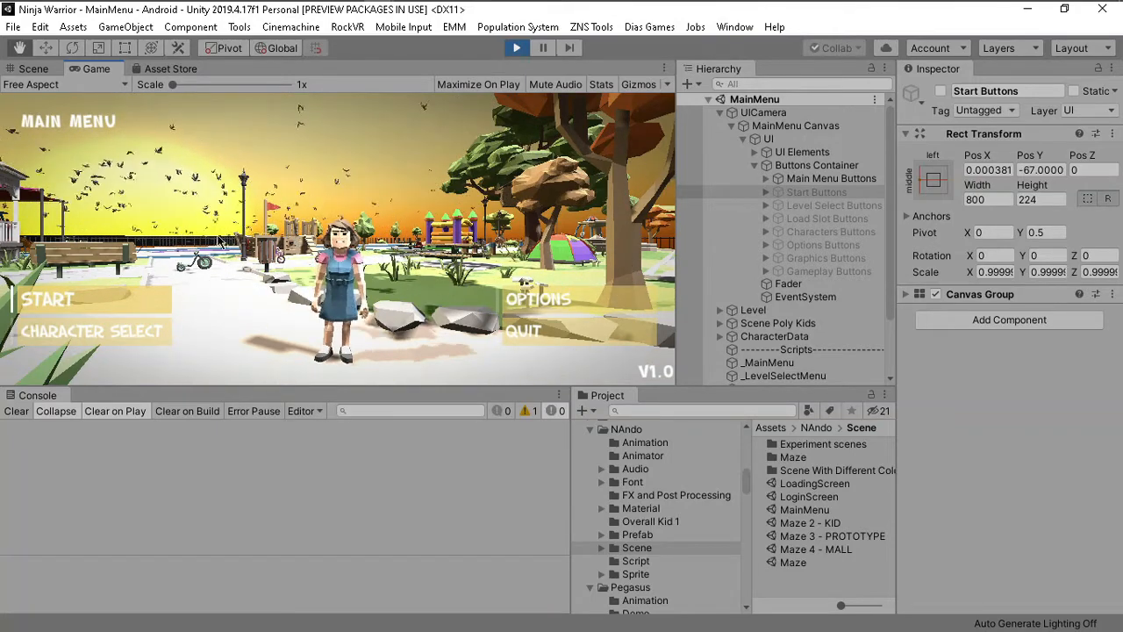
# Examine the Main Menu Buttons group in the Scene view and exit Play mode.
pyautogui.click(24, 70)
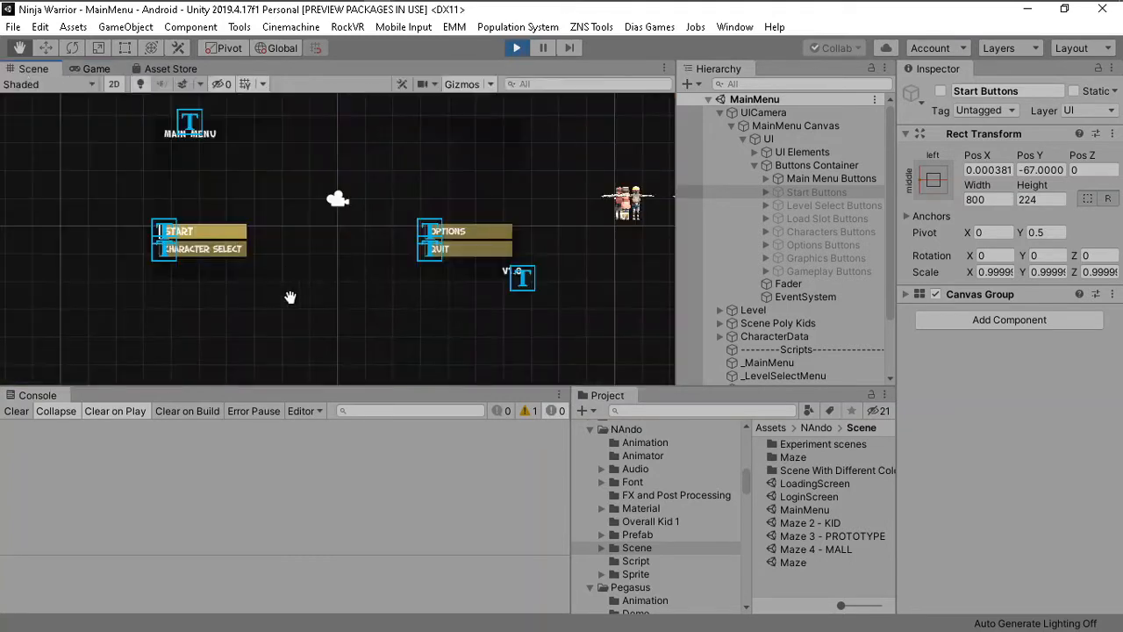
pyautogui.scroll(2, 243, 254)
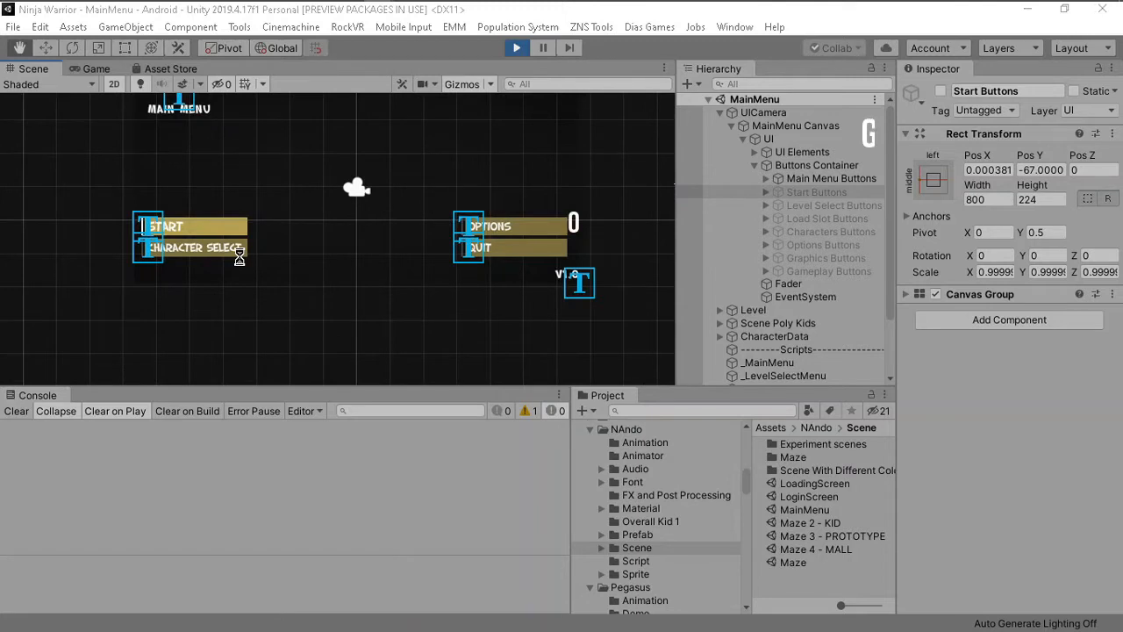
pyautogui.scroll(1, 245, 230)
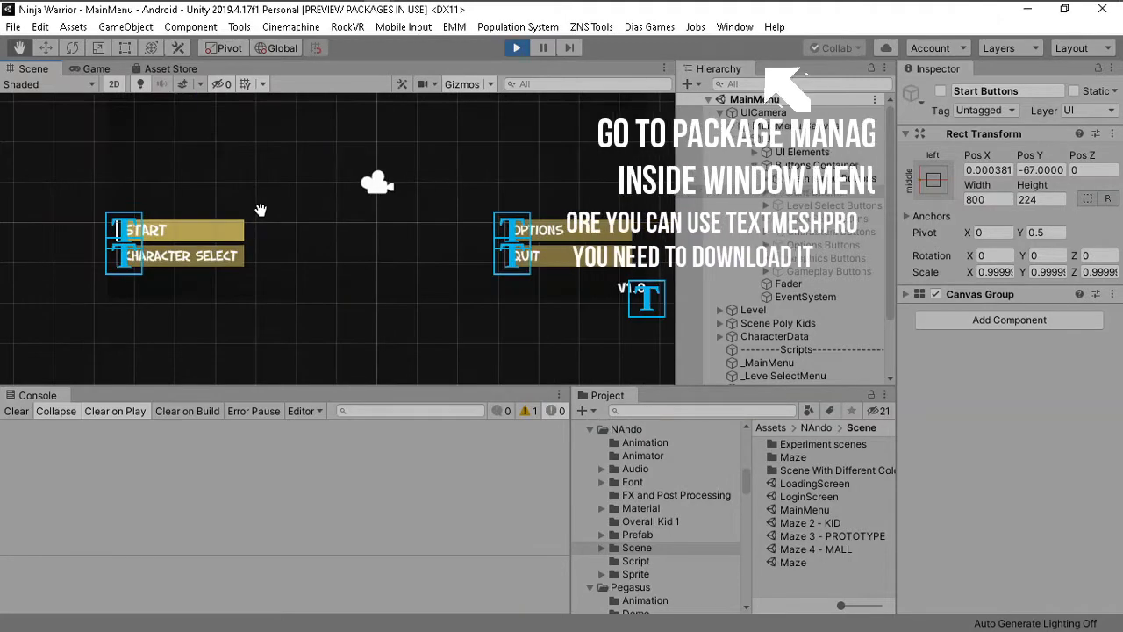
pyautogui.scroll(1, 249, 216)
pyautogui.scroll(2, 250, 216)
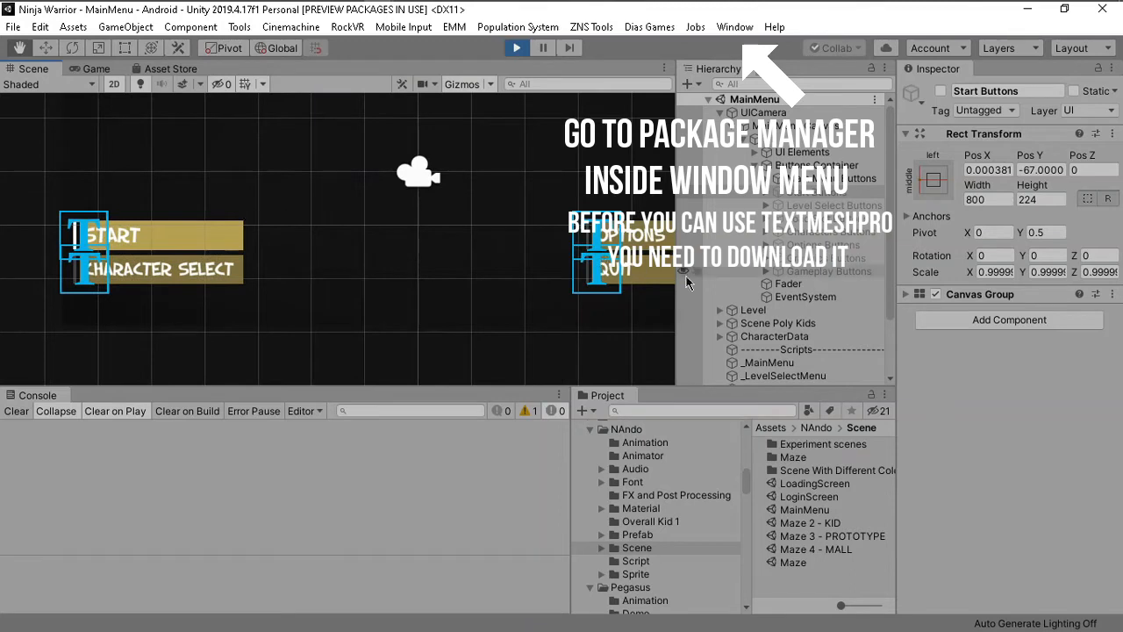
pyautogui.click(809, 195)
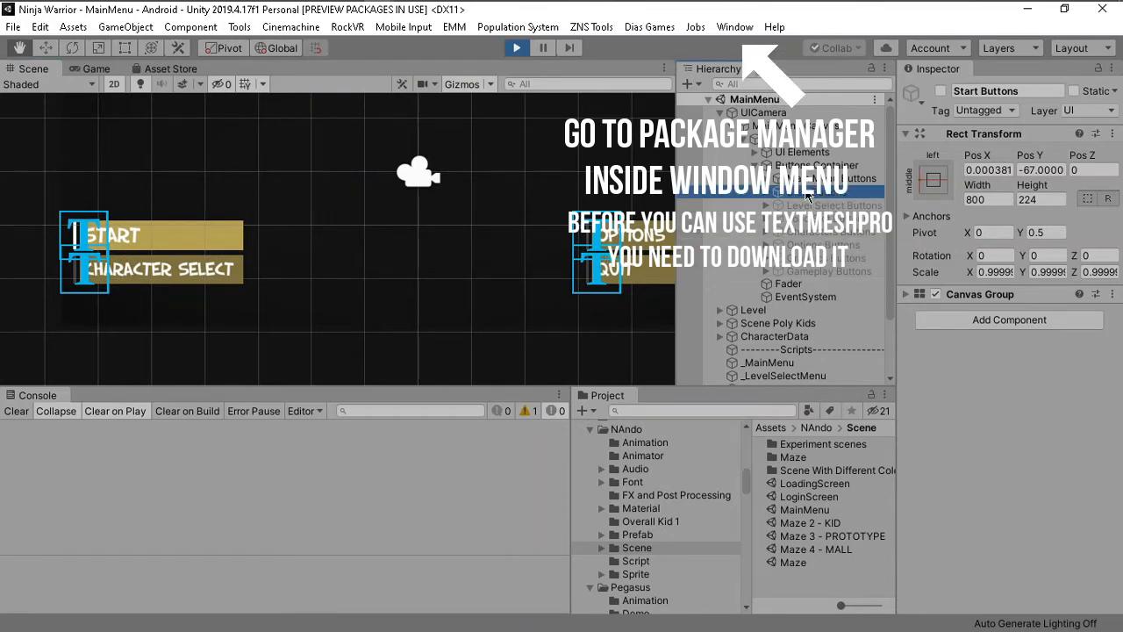
pyautogui.click(813, 180)
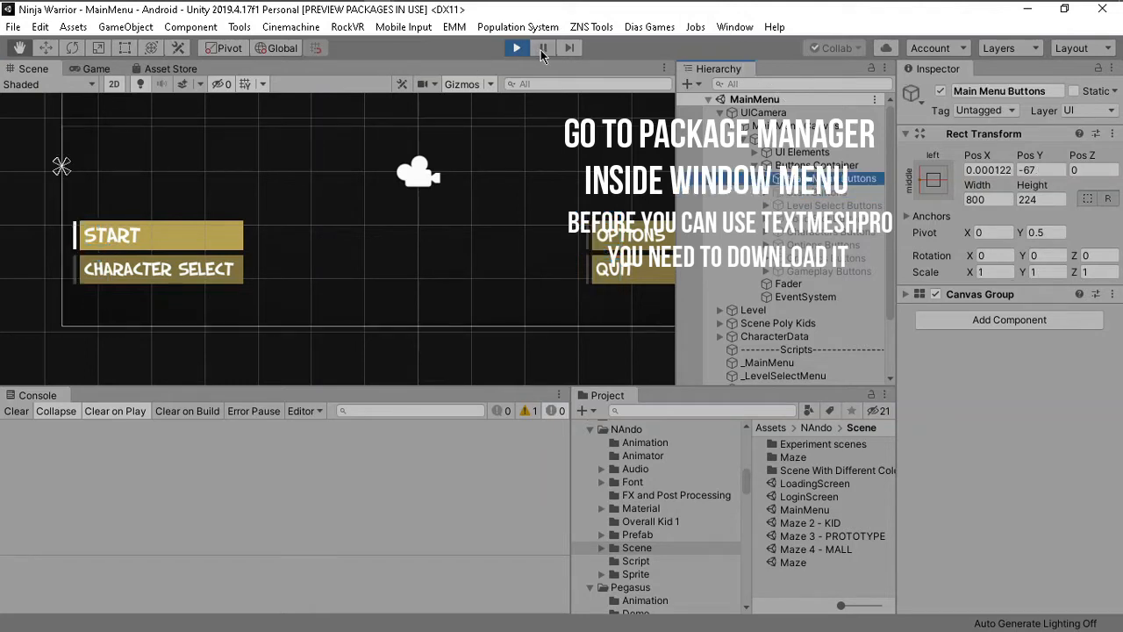
pyautogui.click(541, 50)
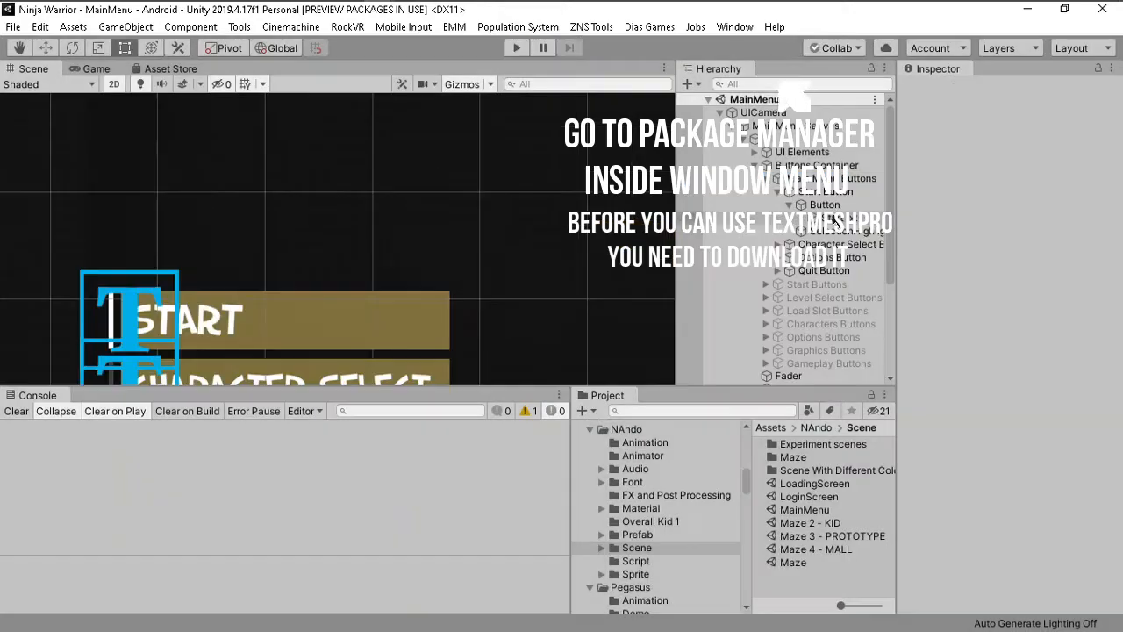
# Add a standard UI Text object under the Start Button's Button and move it sideways to about X 80, Y -1.3.
pyautogui.rightClick(833, 207)
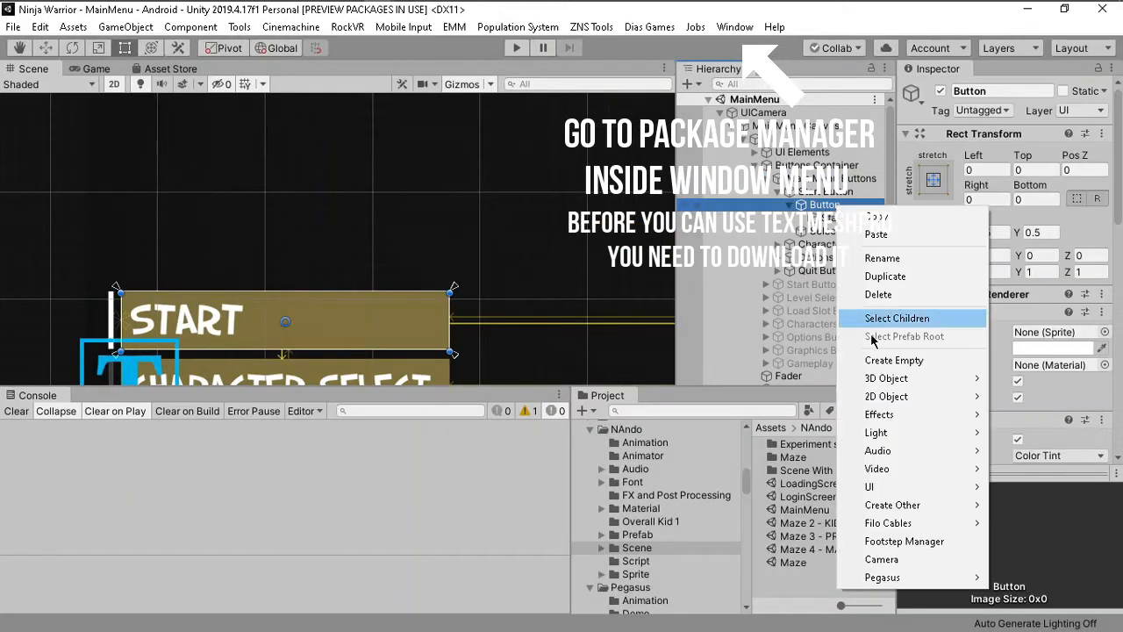
pyautogui.moveTo(892, 490)
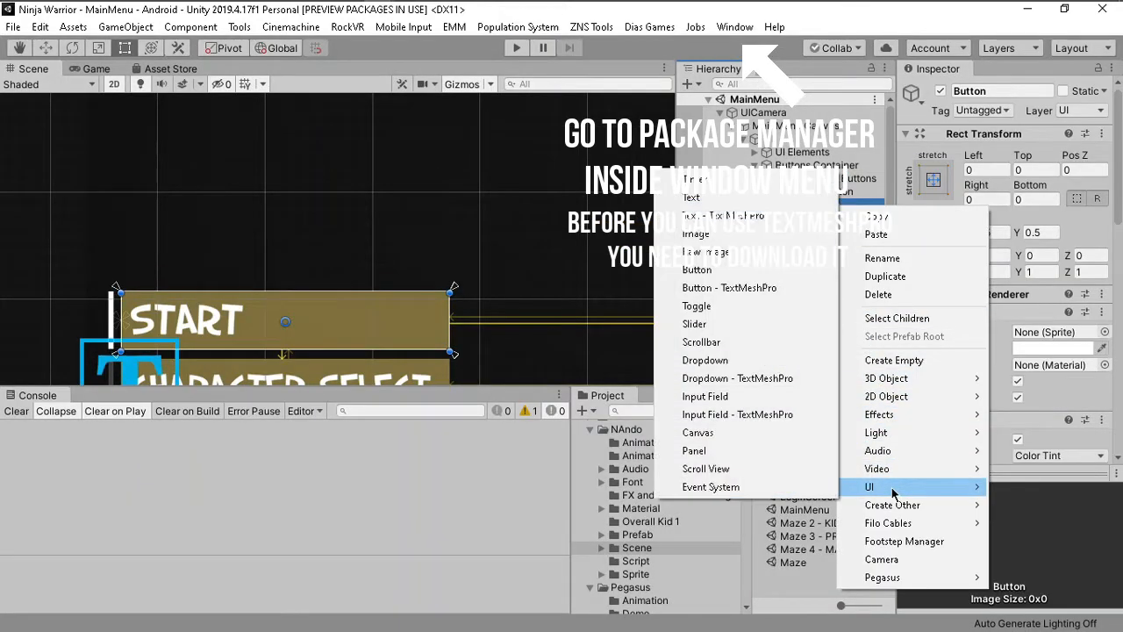
pyautogui.click(755, 199)
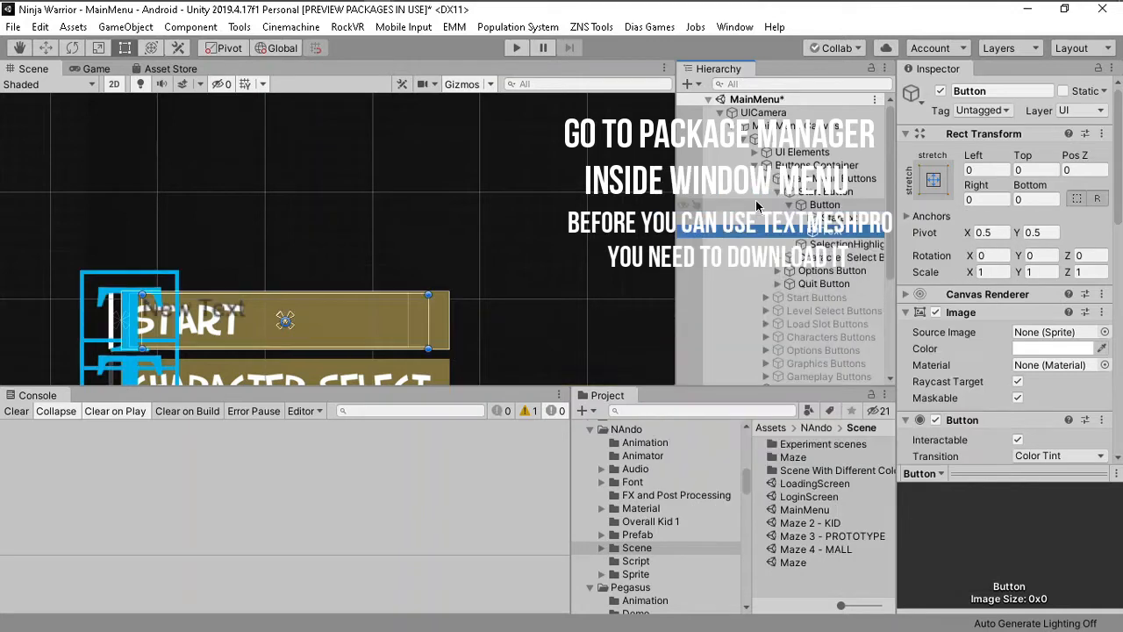
pyautogui.moveTo(318, 320); pyautogui.dragTo(464, 325)
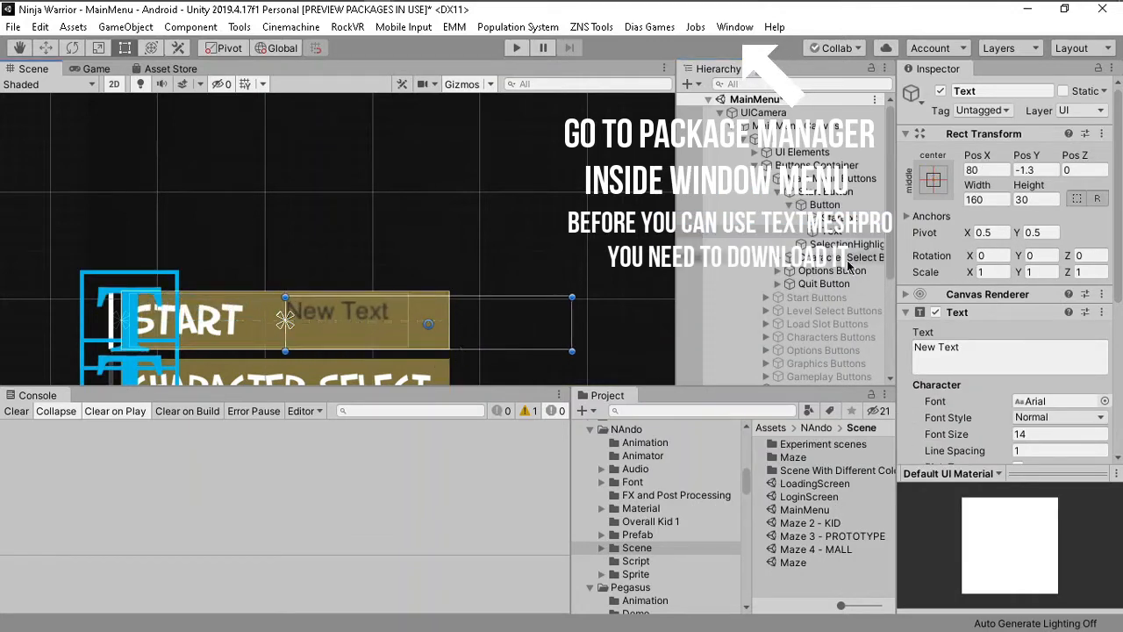
# Set the new Text object's content to START in capitals.
pyautogui.click(987, 357)
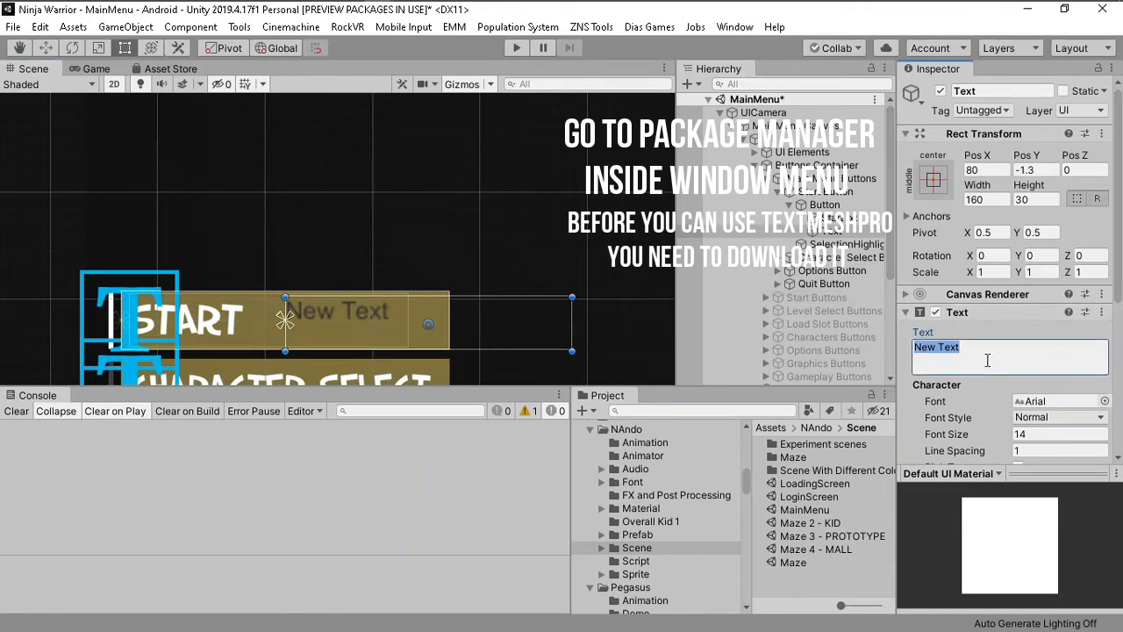
pyautogui.write('Sa')
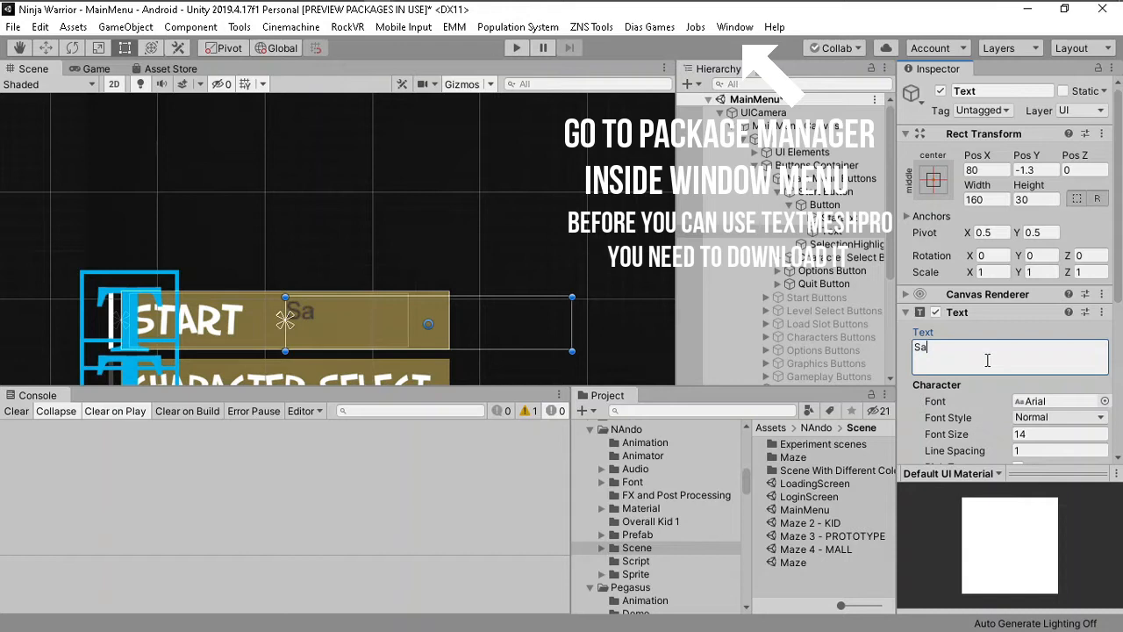
pyautogui.press('BackSpace')
pyautogui.write('tart')
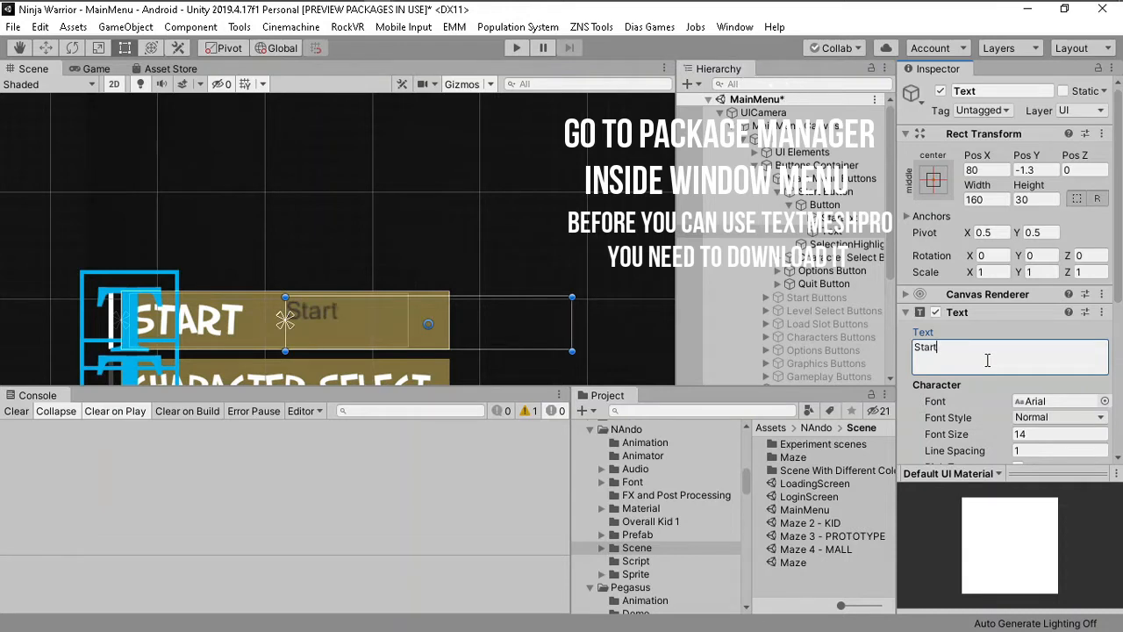
pyautogui.hotkey('ctrl', 'a')
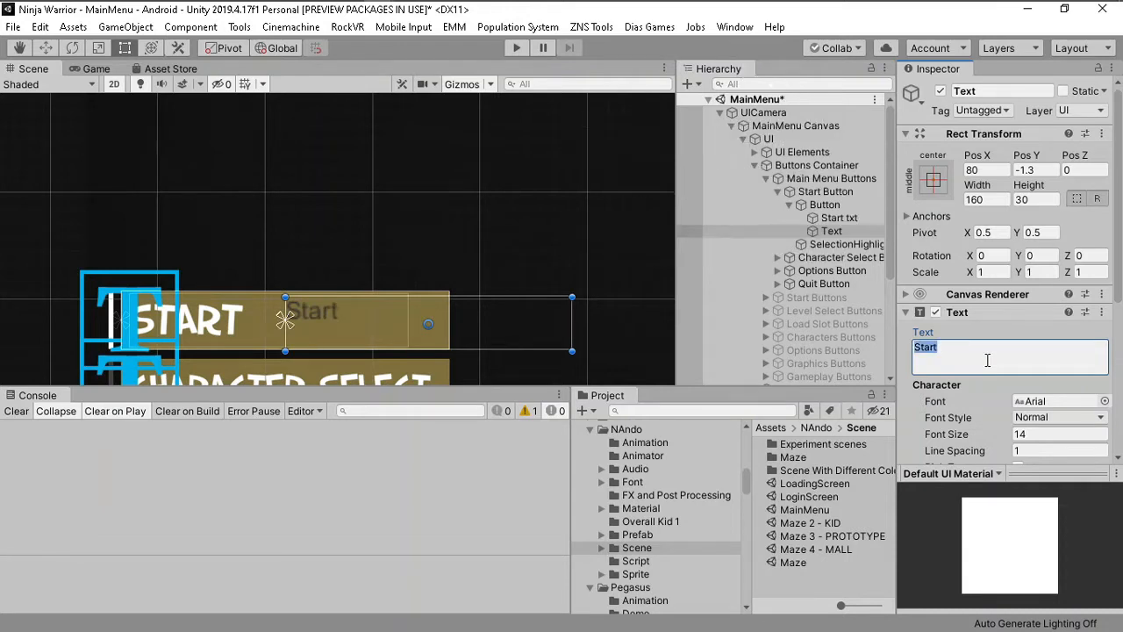
pyautogui.write('Sta')
pyautogui.press('BackSpace')
pyautogui.press('BackSpace')
pyautogui.press('BackSpace')
pyautogui.write('STA')
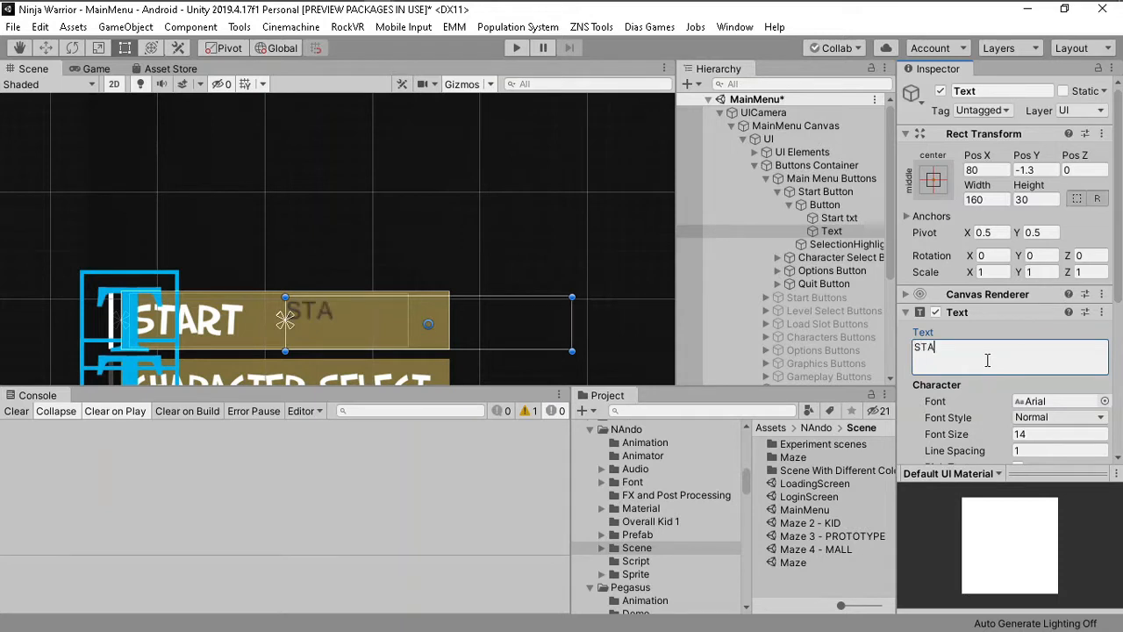
pyautogui.write('RT')
# Align the new START text to the center horizontally and the middle vertically.
pyautogui.scroll(-5, 1032, 419)
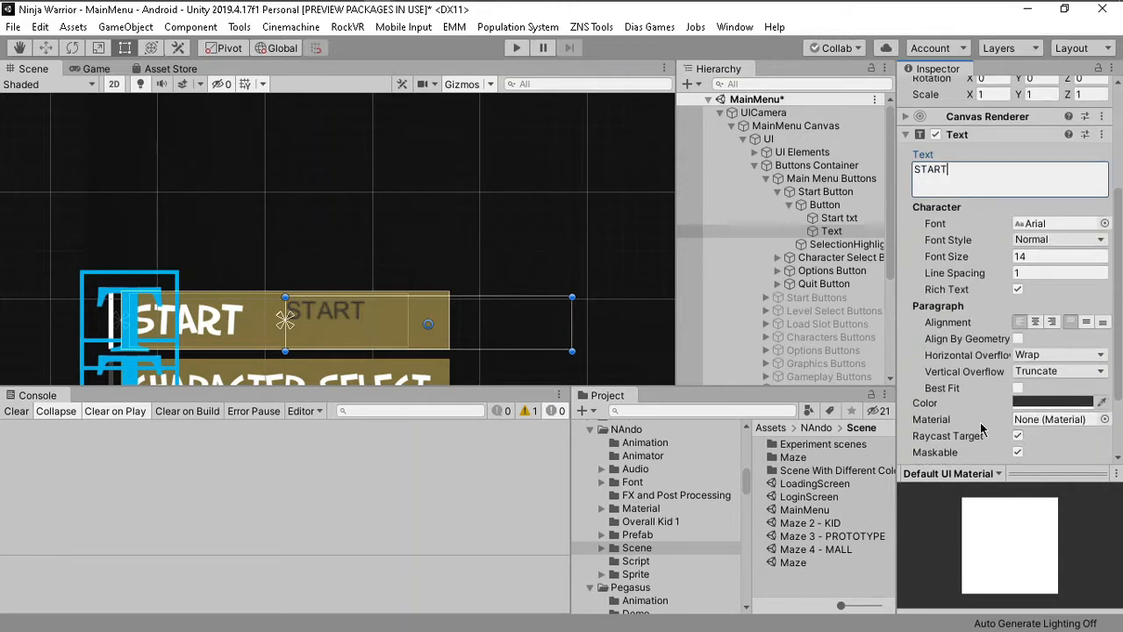
pyautogui.click(1037, 323)
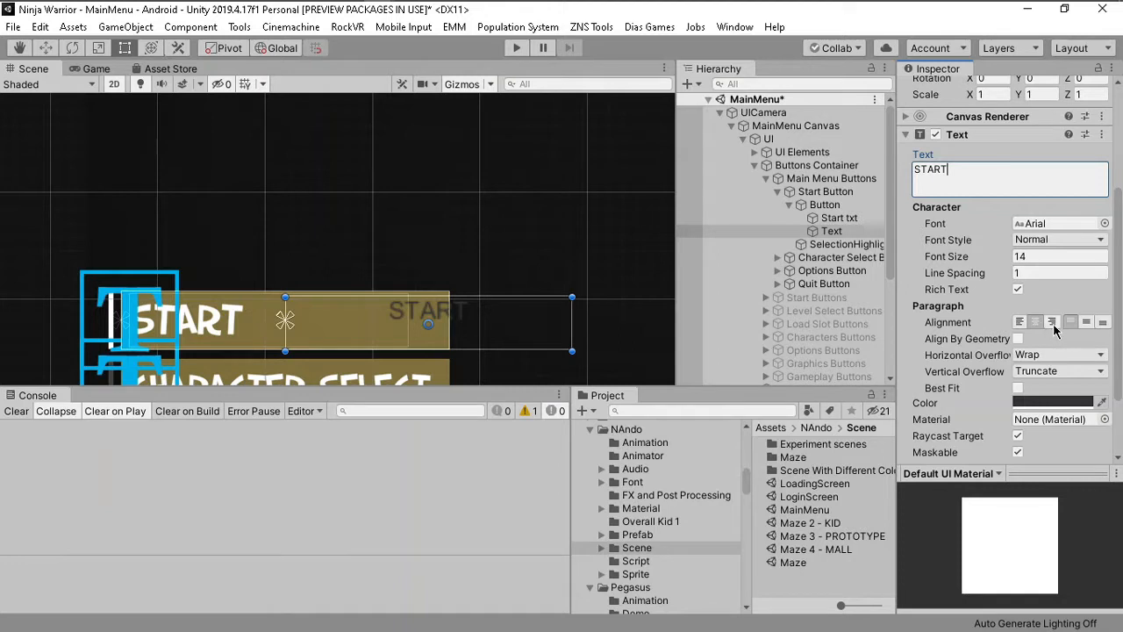
pyautogui.click(1053, 322)
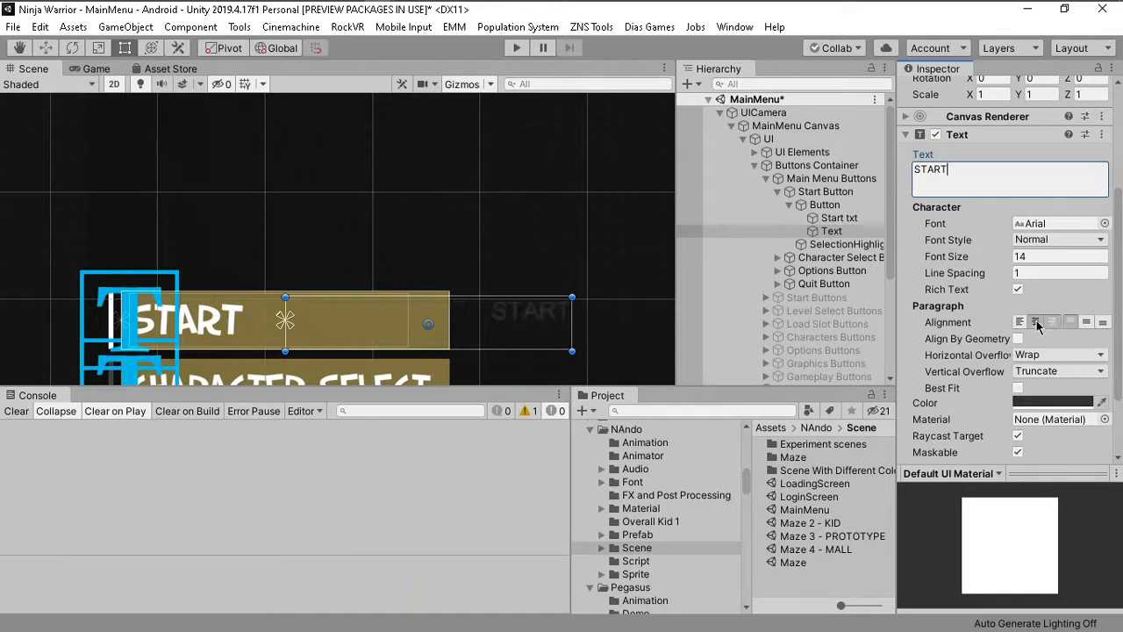
pyautogui.click(1037, 322)
pyautogui.click(1088, 327)
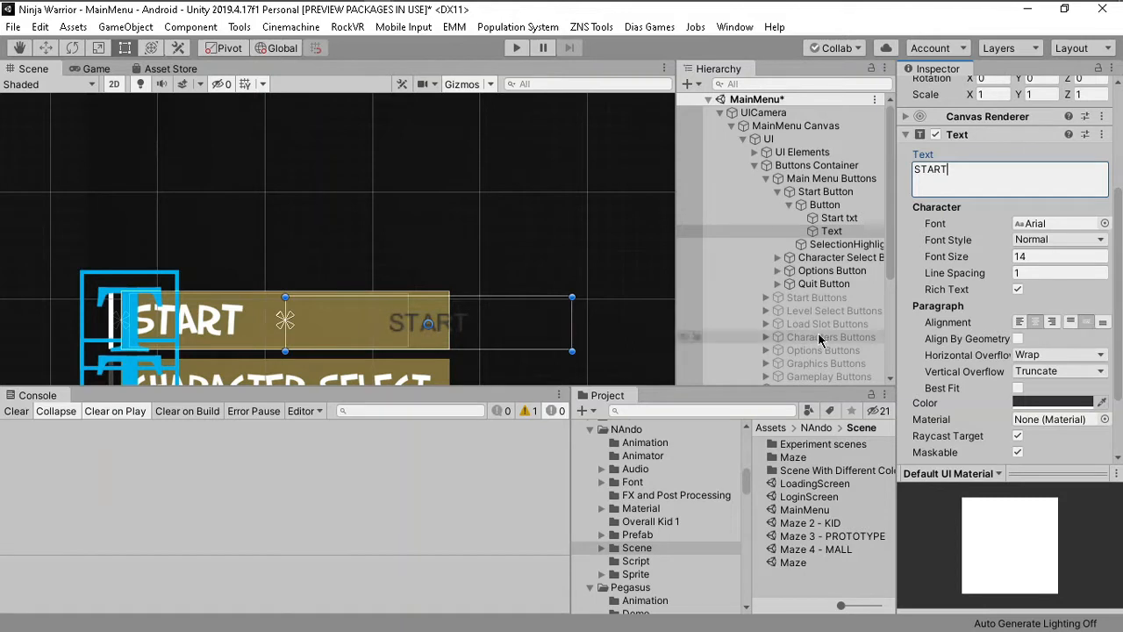
# Set the new START text's color to white (FFFFFF) and its font size to 22.
pyautogui.click(1055, 403)
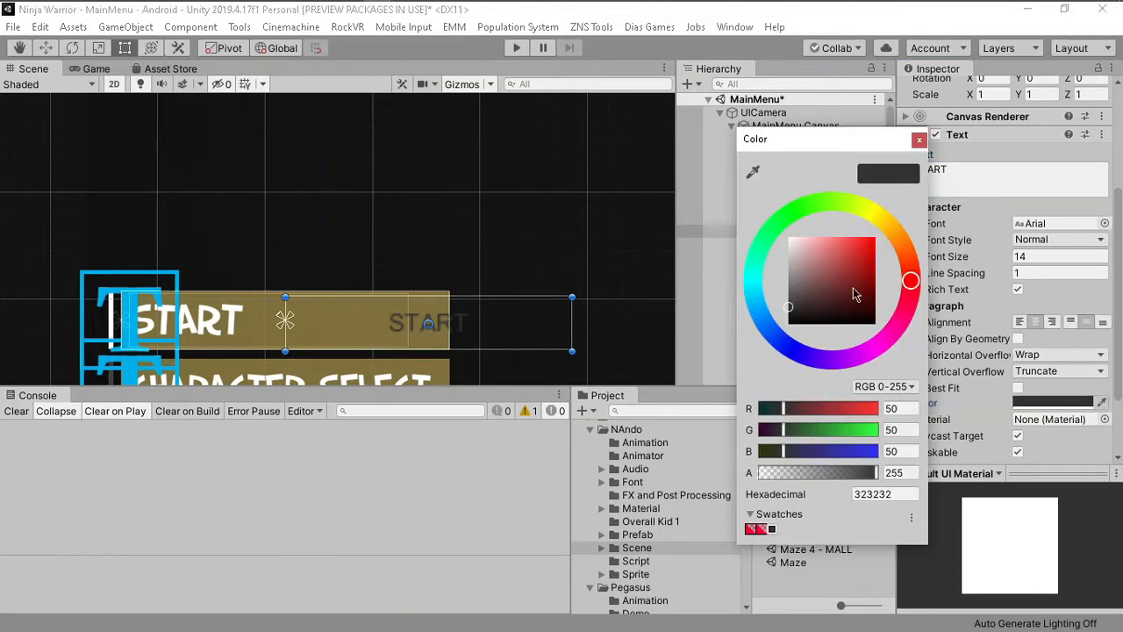
pyautogui.moveTo(812, 258); pyautogui.dragTo(766, 224)
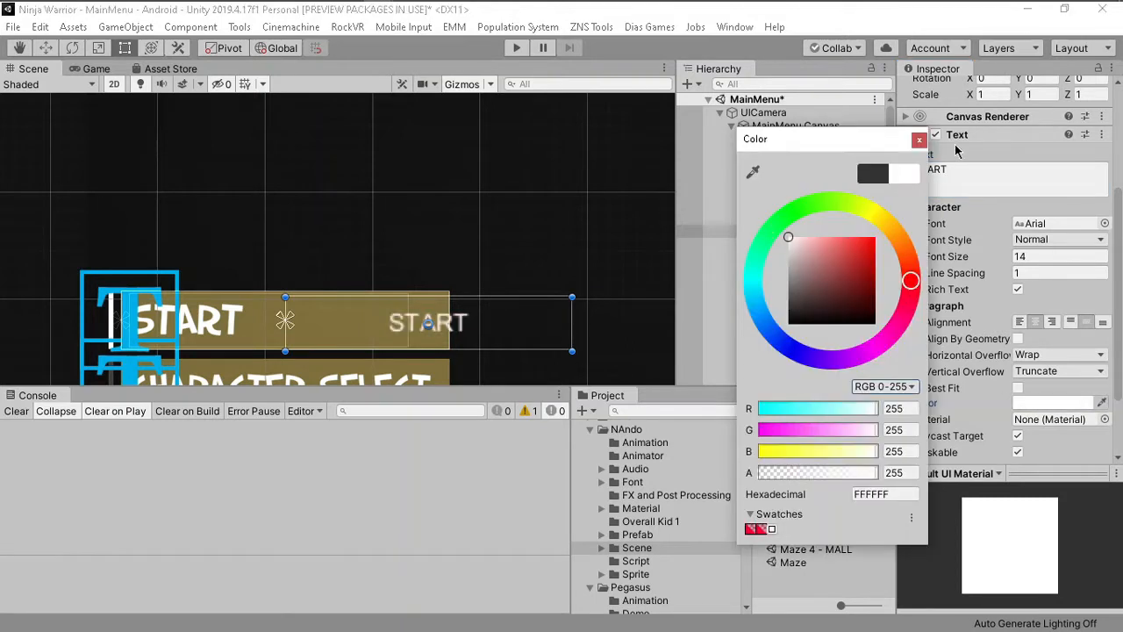
pyautogui.click(918, 142)
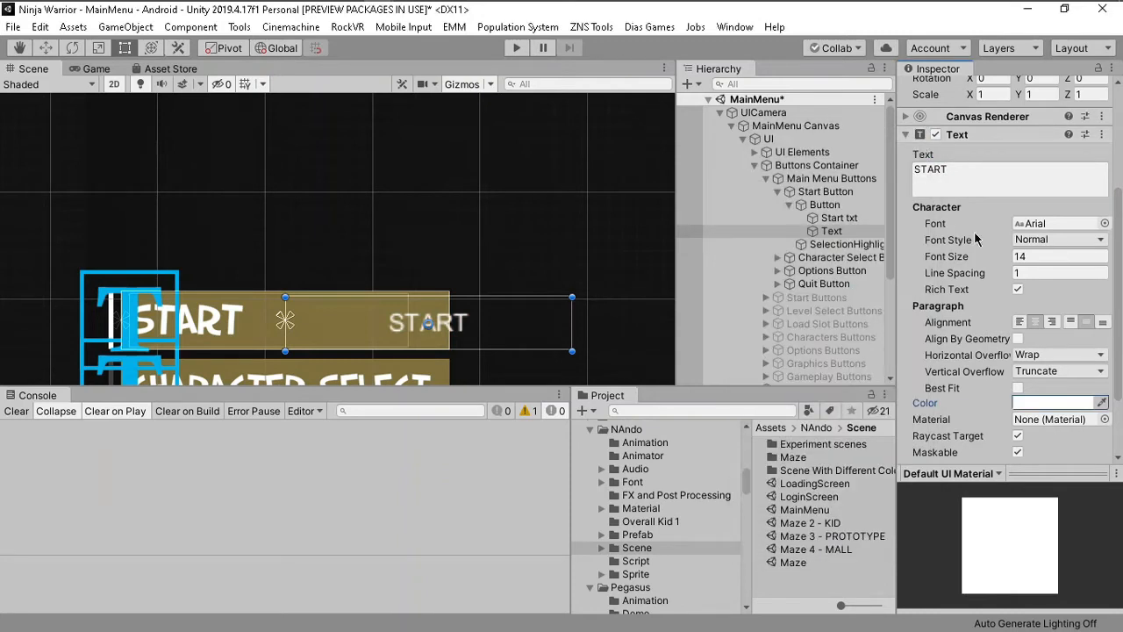
pyautogui.click(1023, 255)
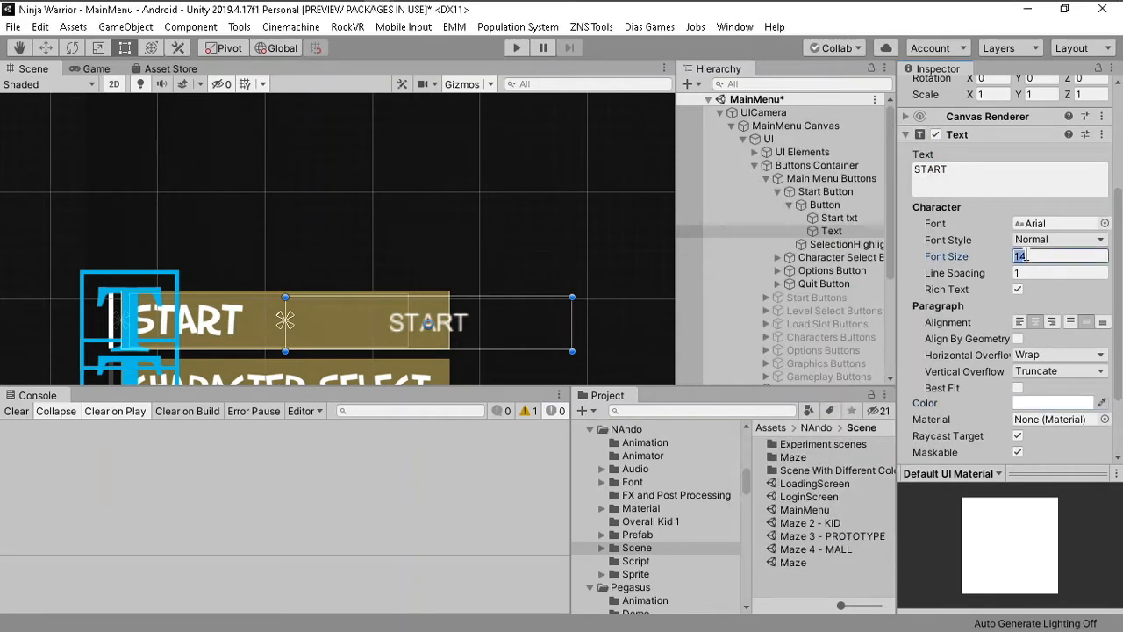
pyautogui.write('22')
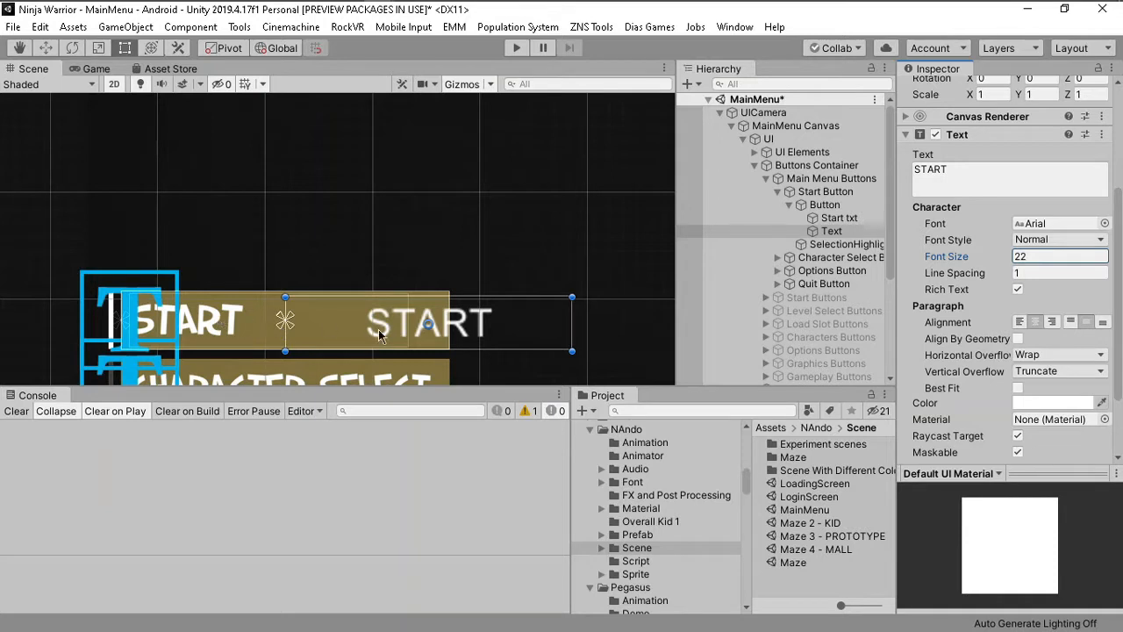
# Compare the new object's Text component with the expanded TextMeshPro component of Start txt.
pyautogui.click(840, 227)
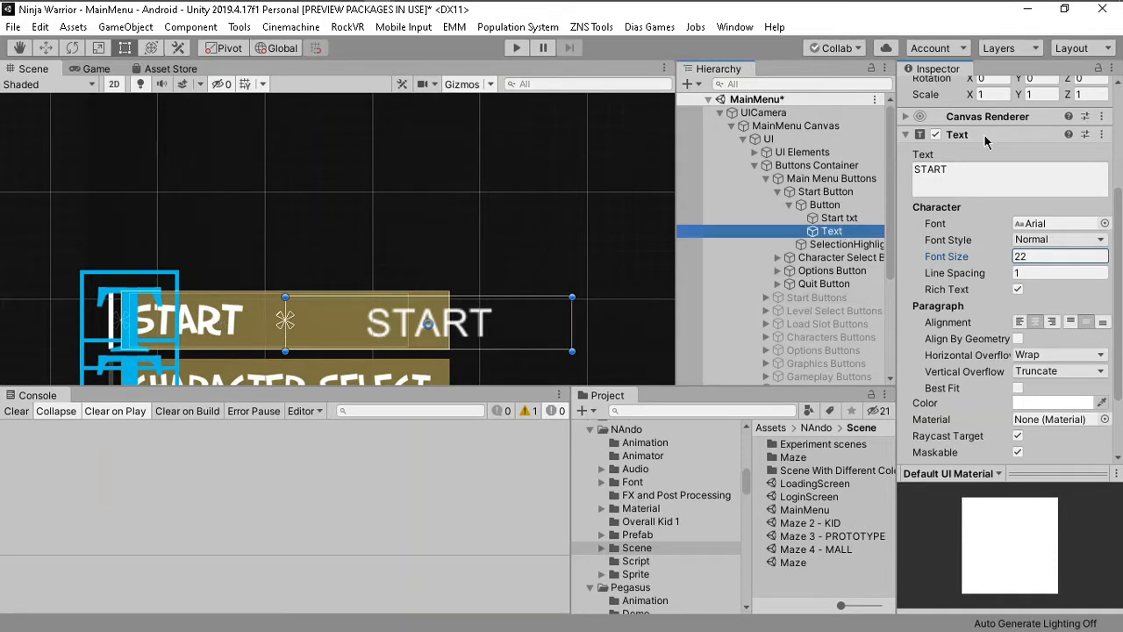
pyautogui.click(856, 218)
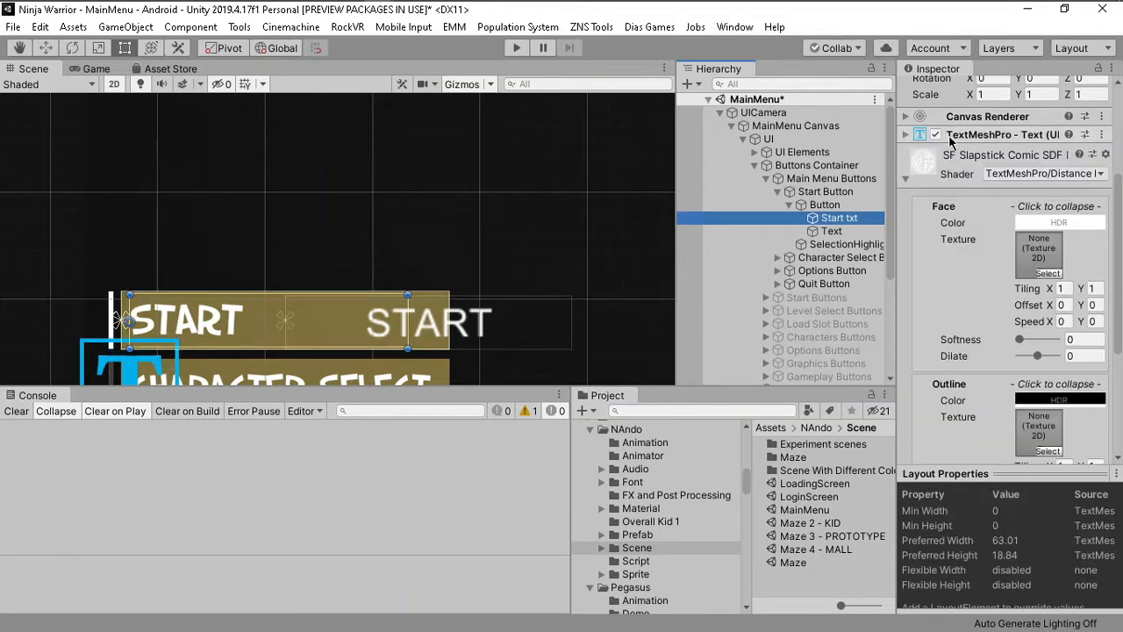
pyautogui.click(957, 137)
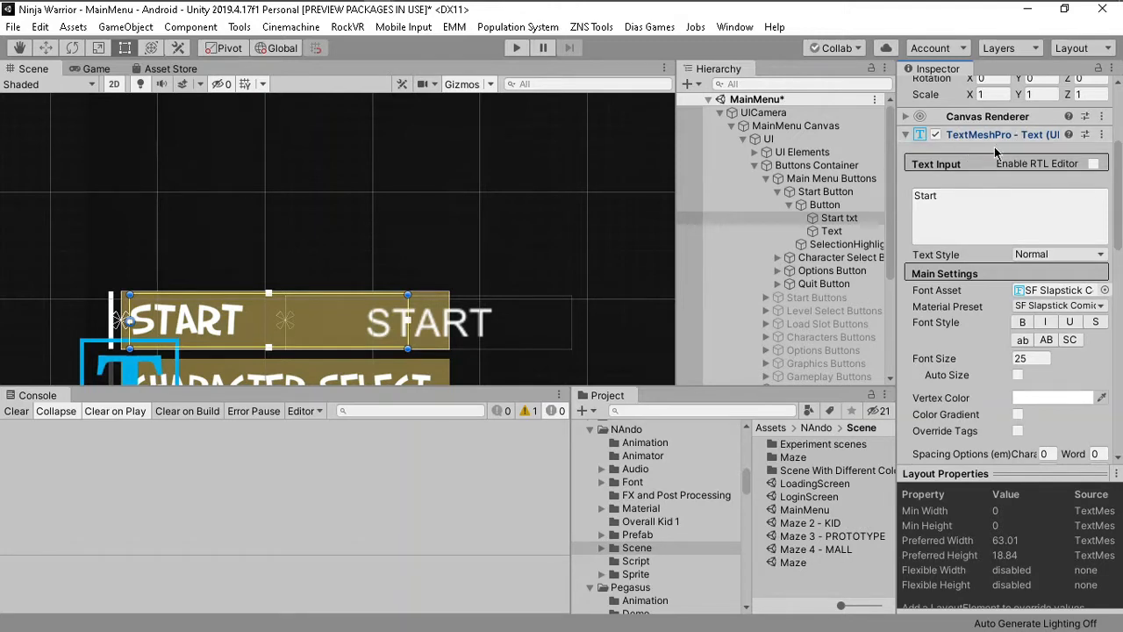
pyautogui.click(827, 232)
pyautogui.click(829, 205)
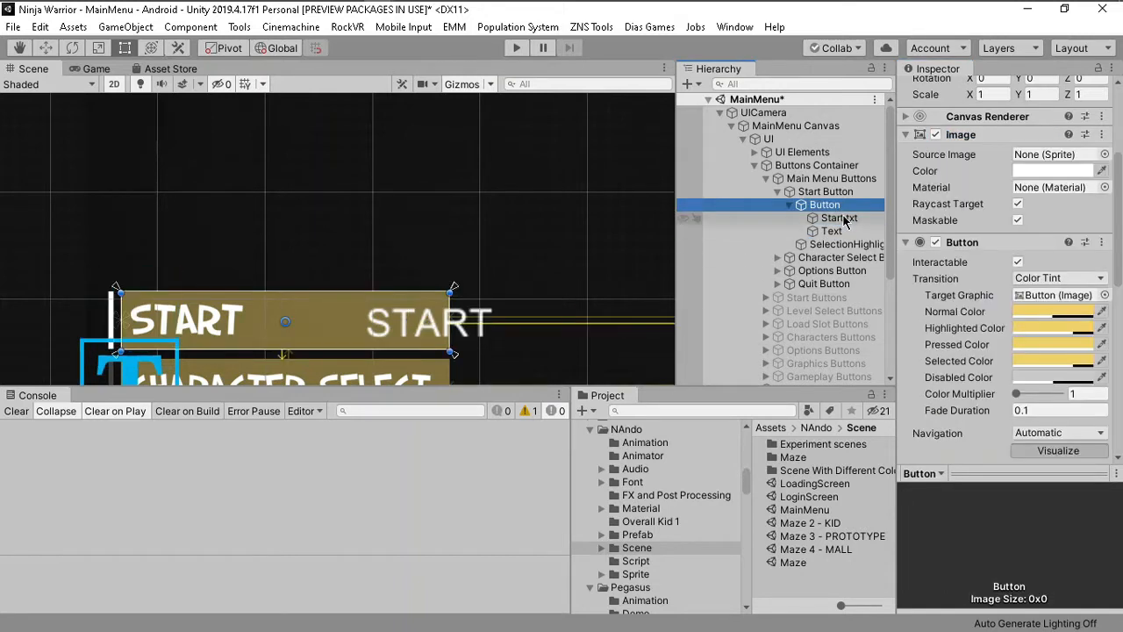
# Examine the edge sharpness of the TextMeshPro Start txt lettering close up in the Scene view.
pyautogui.click(838, 219)
pyautogui.press('f')
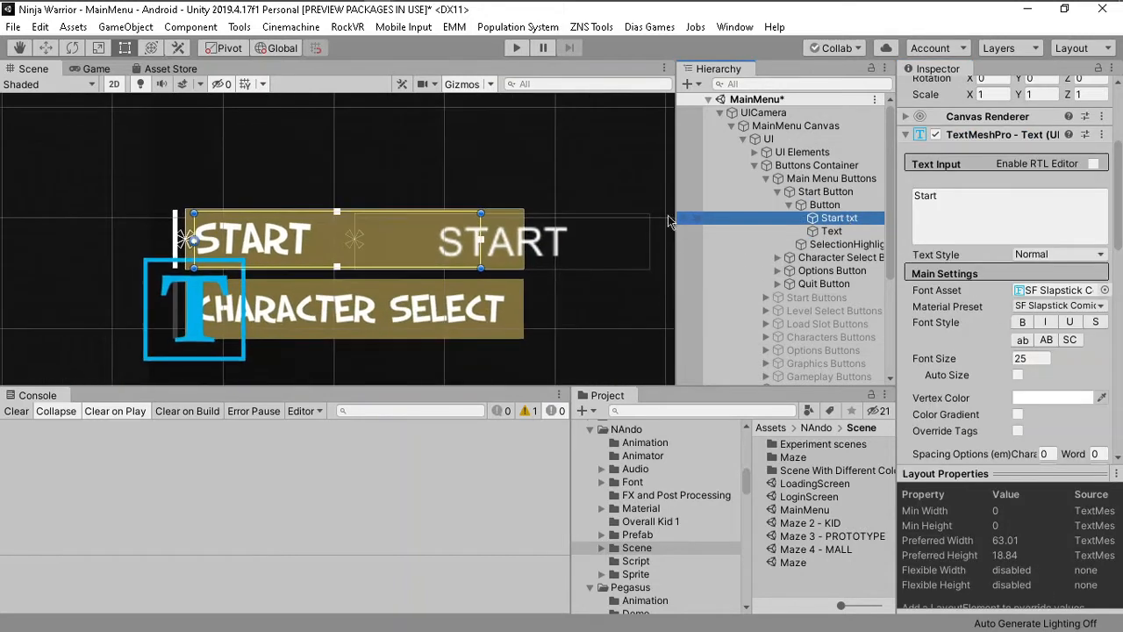
pyautogui.scroll(3, 252, 237)
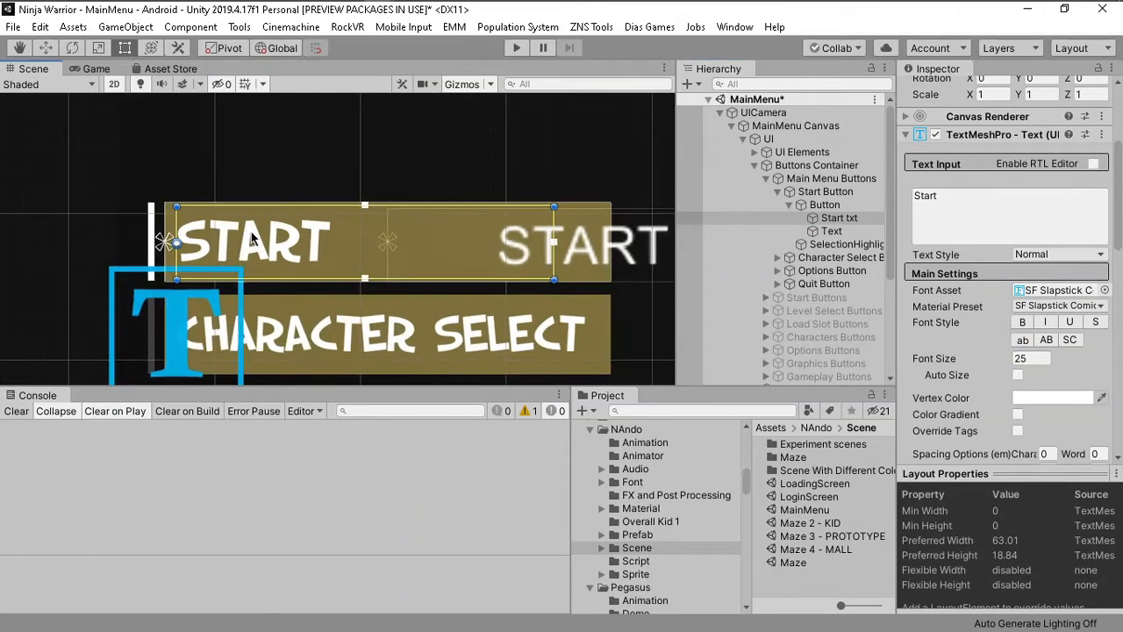
pyautogui.scroll(5, 250, 239)
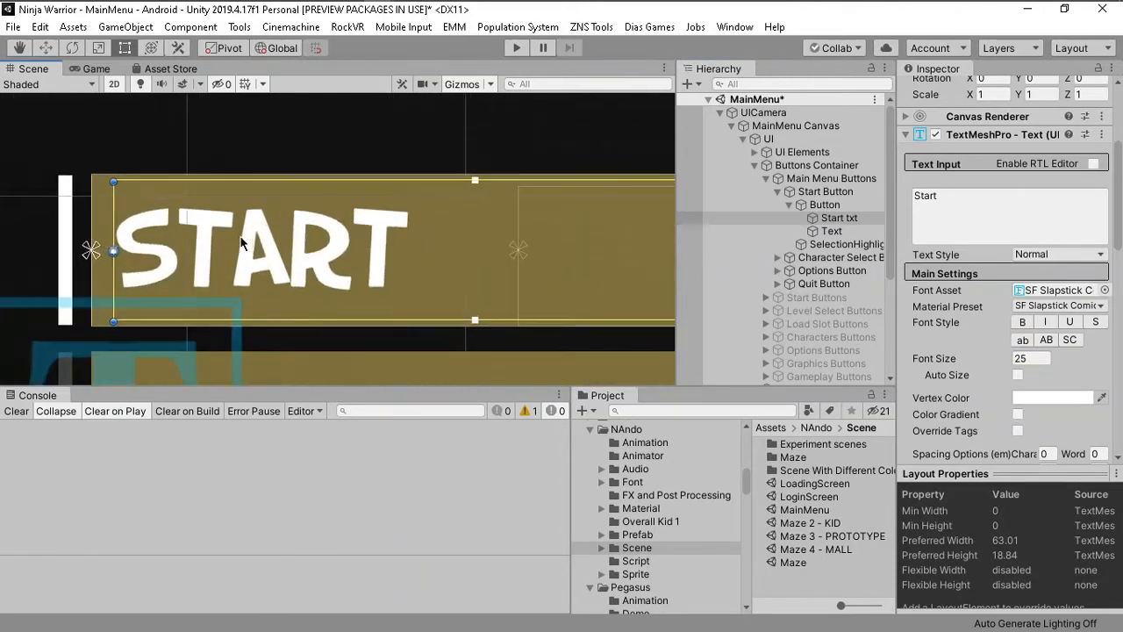
pyautogui.scroll(4, 237, 248)
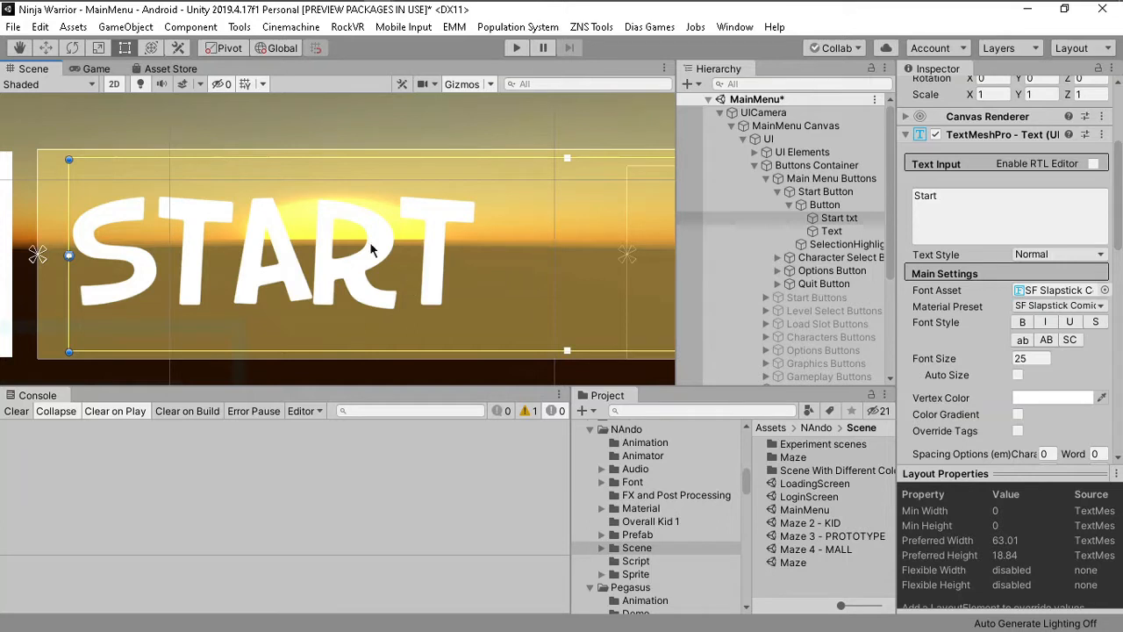
pyautogui.scroll(4, 370, 250)
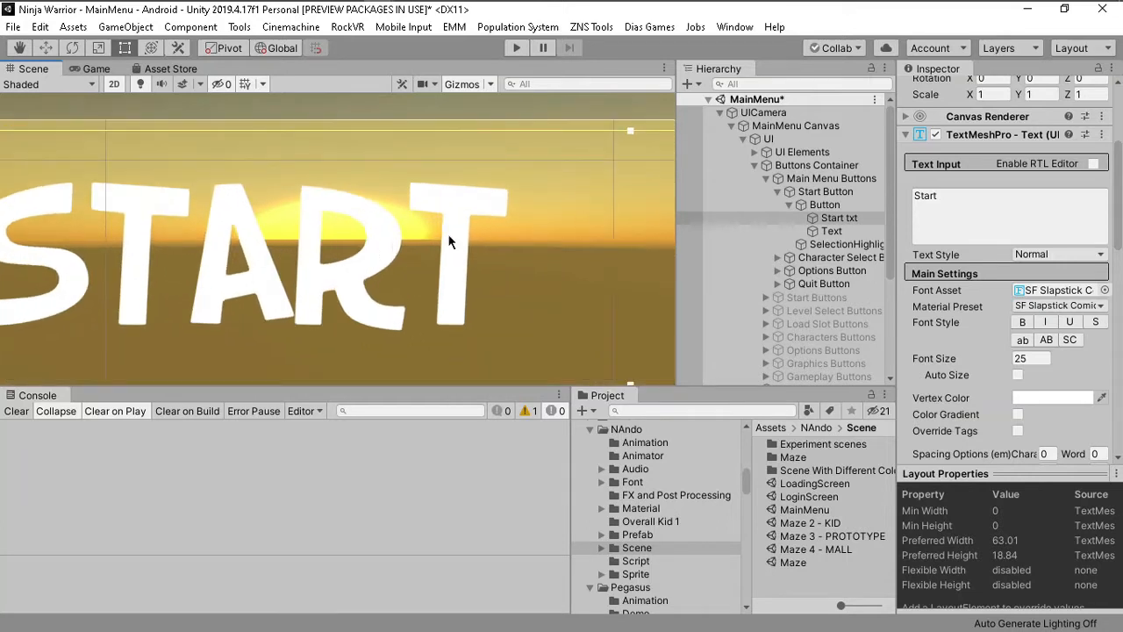
pyautogui.scroll(-5, 448, 233)
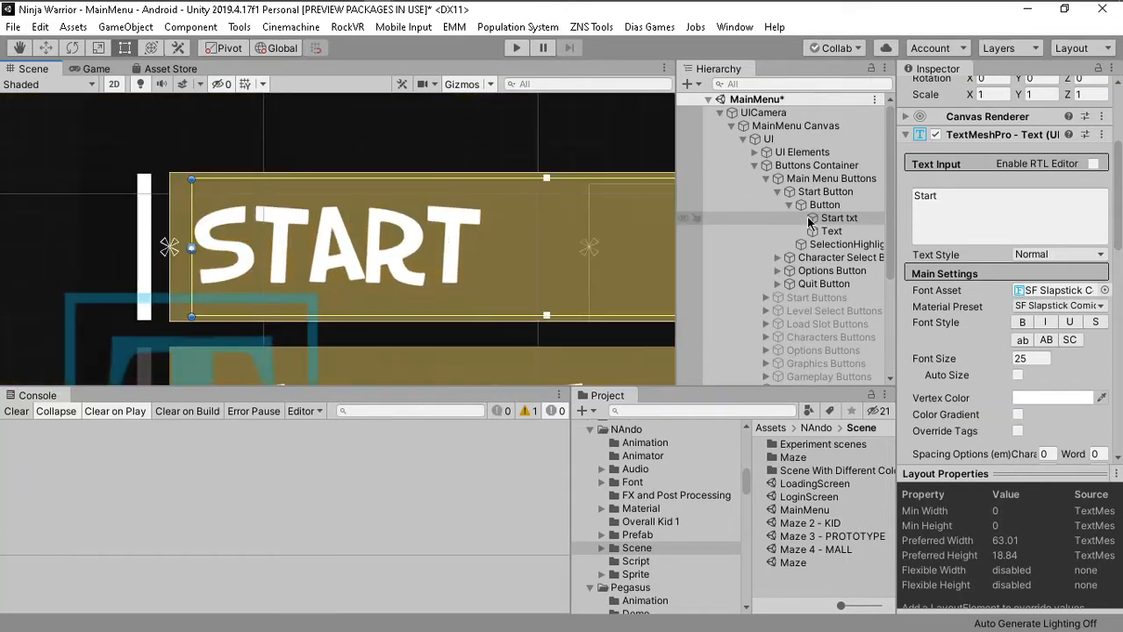
# Examine the edge sharpness of the standard UI Text START lettering close up in the Scene view.
pyautogui.doubleClick(832, 231)
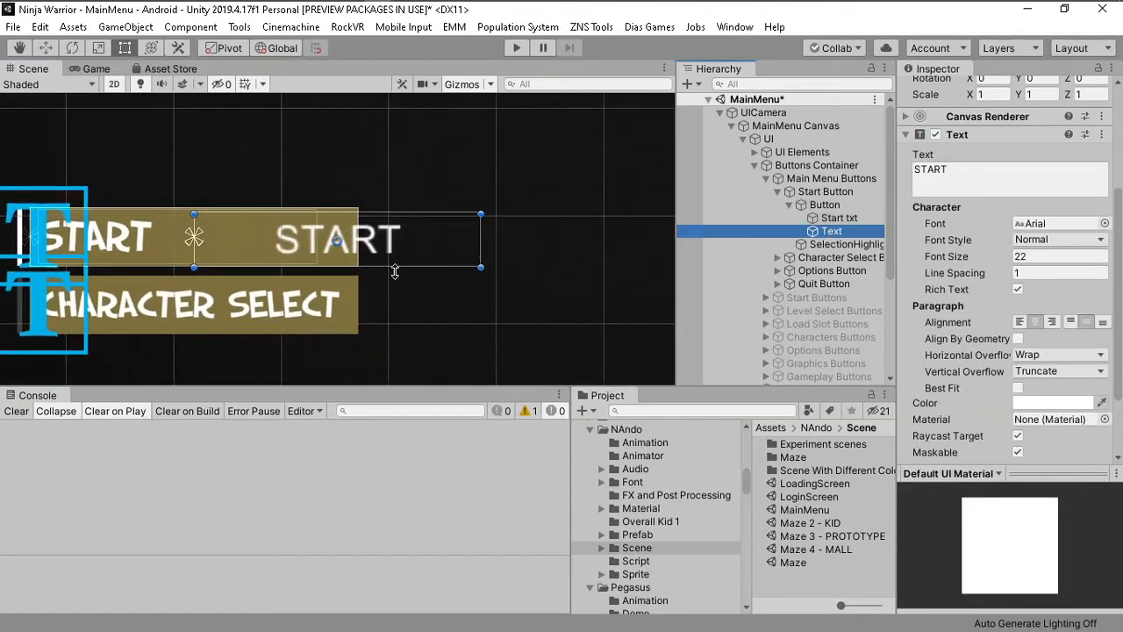
pyautogui.scroll(4, 311, 223)
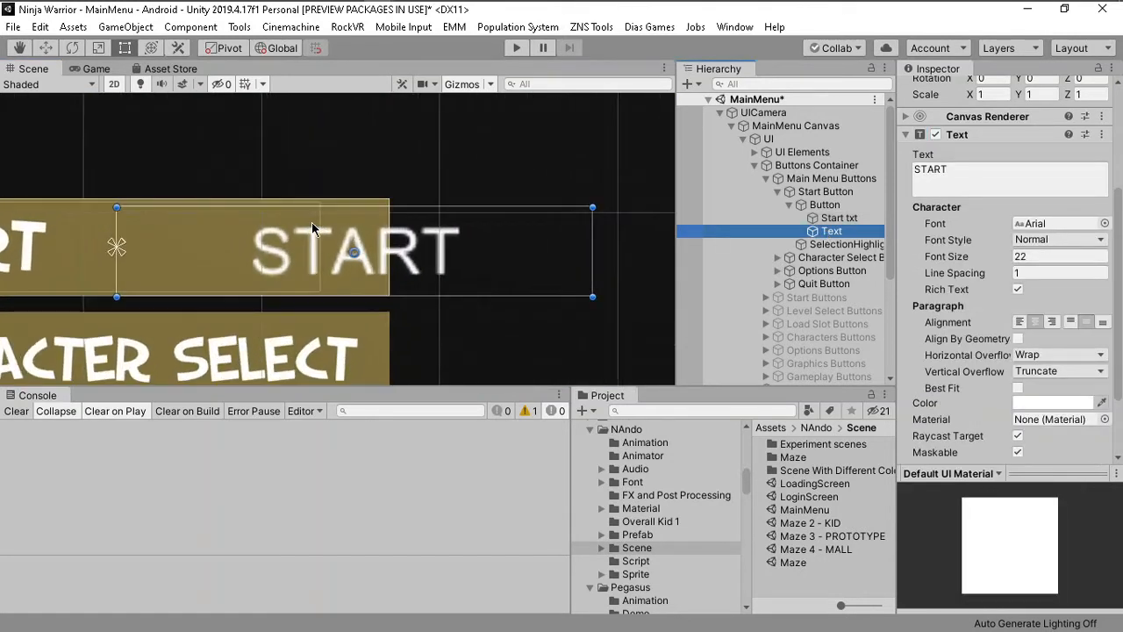
pyautogui.scroll(4, 312, 222)
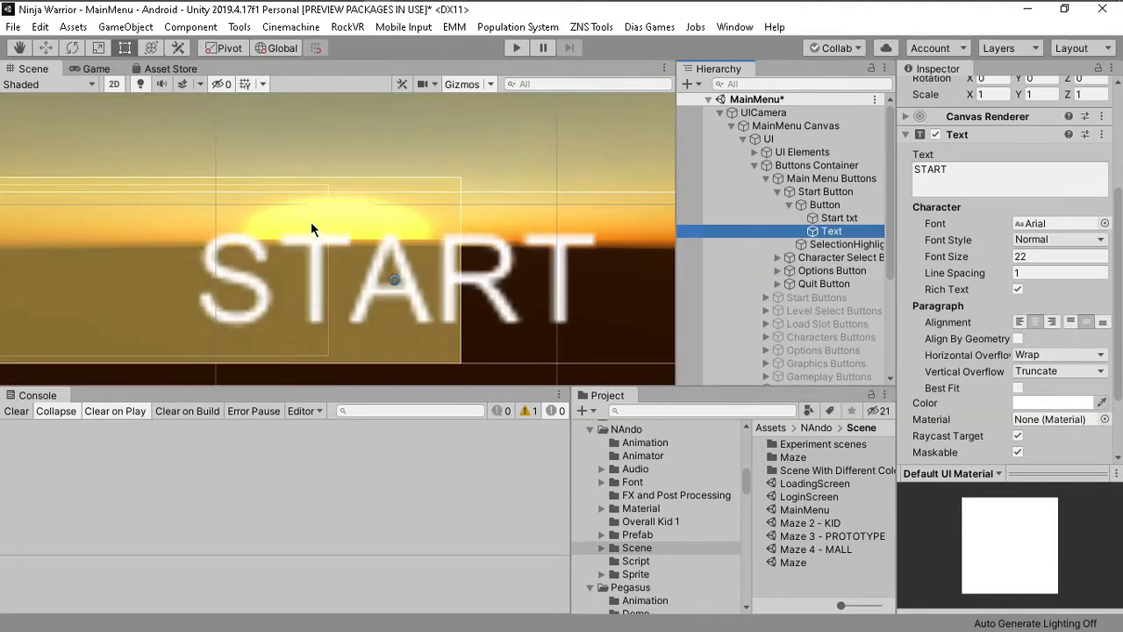
pyautogui.scroll(2, 311, 221)
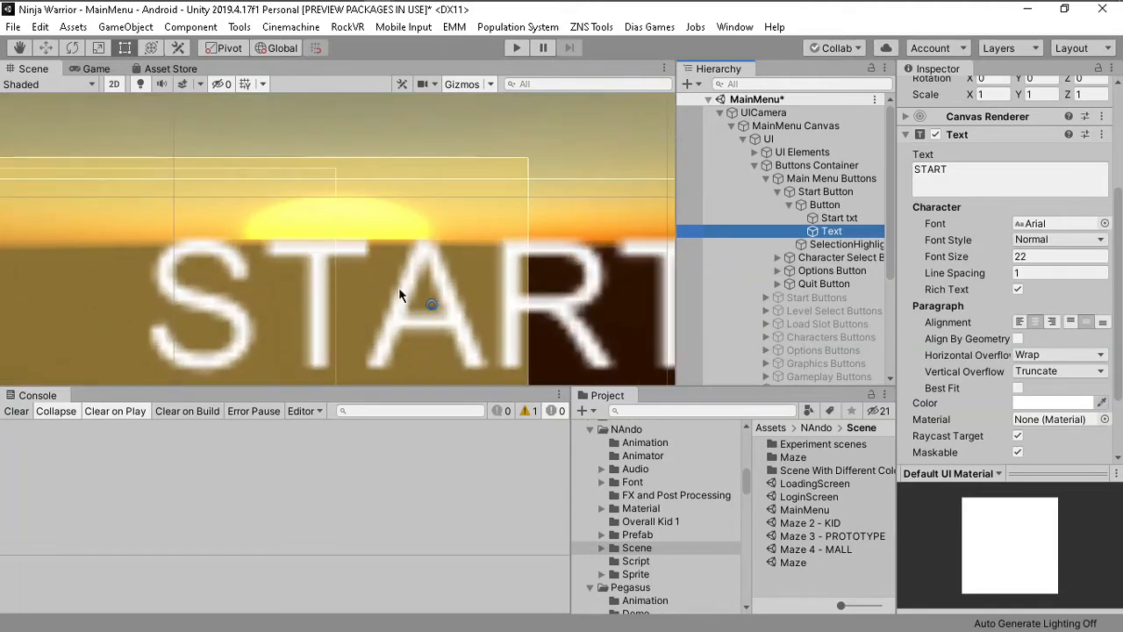
pyautogui.scroll(2, 397, 293)
pyautogui.scroll(1, 397, 293)
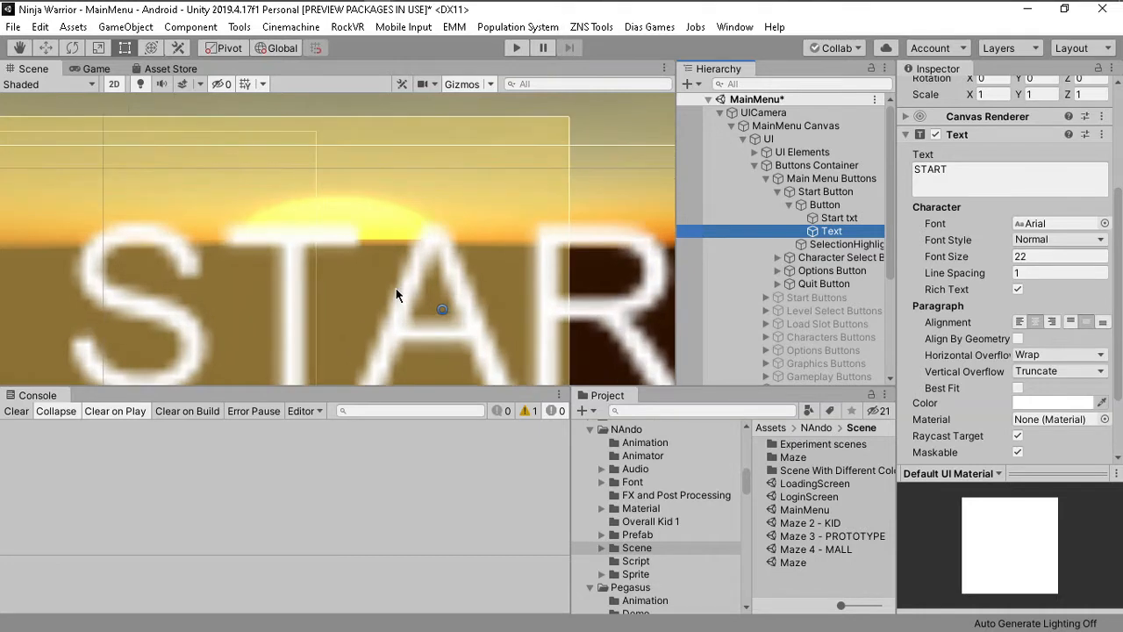
pyautogui.scroll(-6, 396, 295)
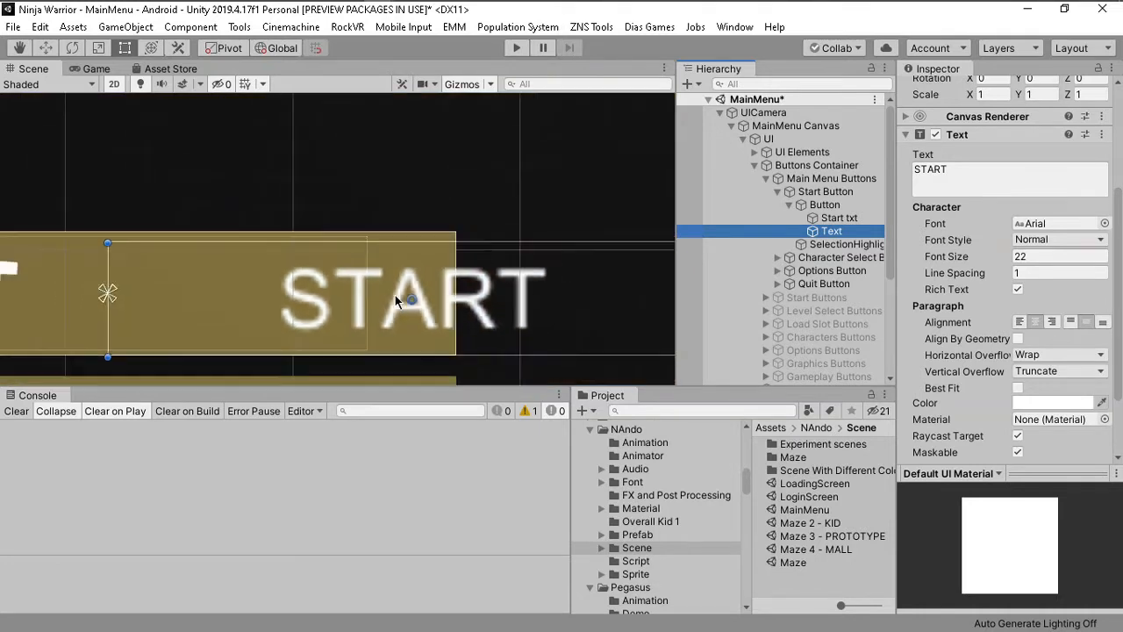
pyautogui.scroll(-3, 396, 300)
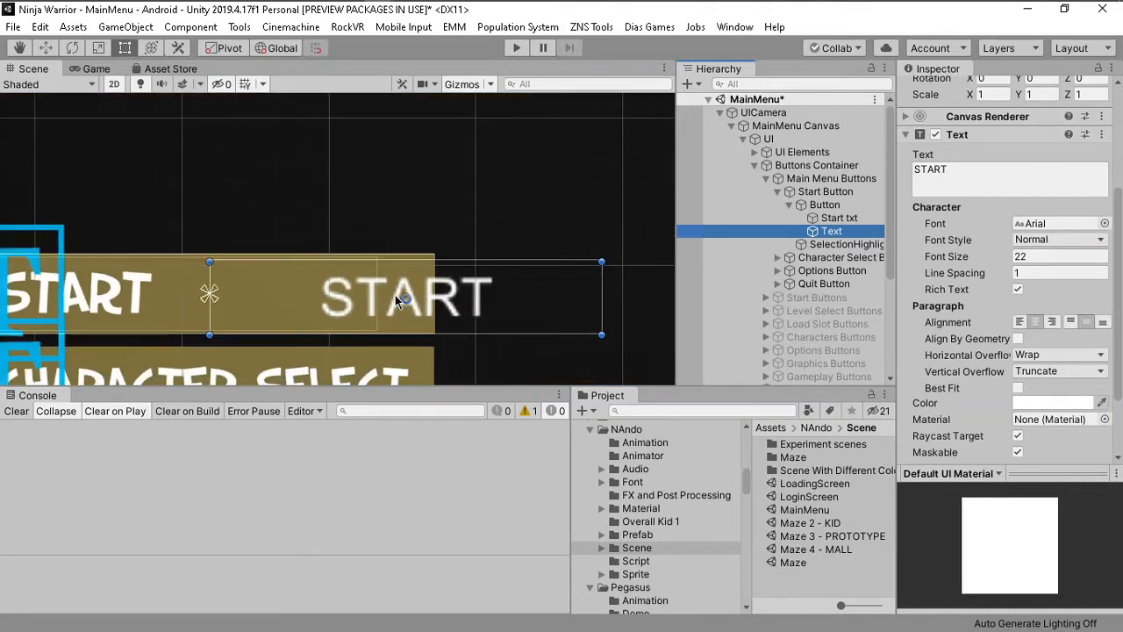
pyautogui.scroll(-1, 395, 299)
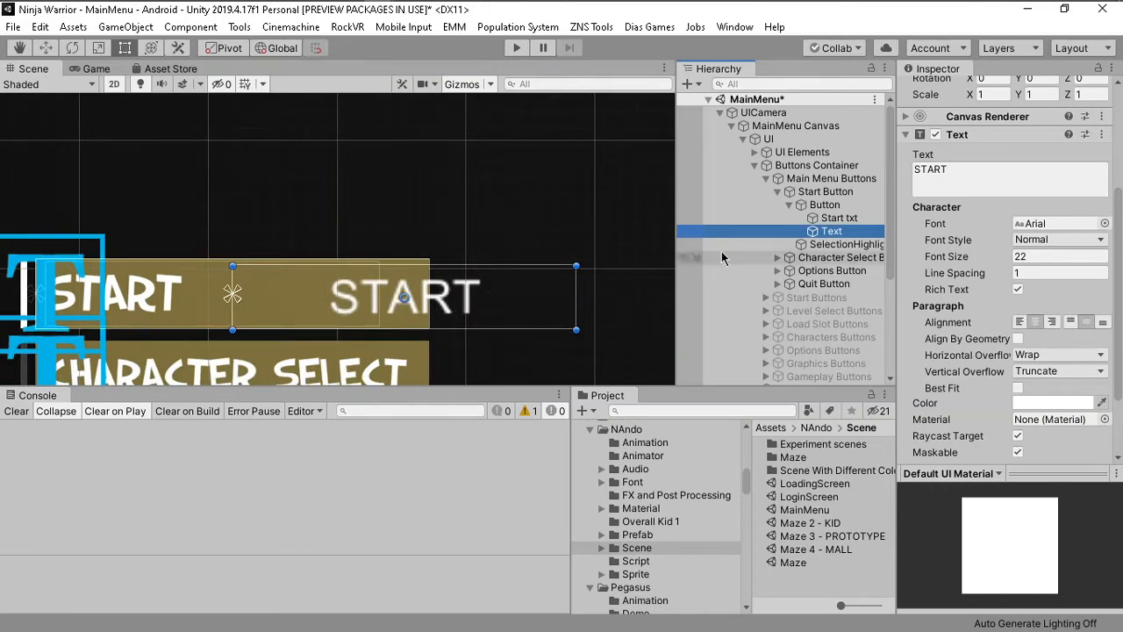
# Compare the TextMeshPro settings of Start txt with the Text component settings of the Text object.
pyautogui.click(825, 220)
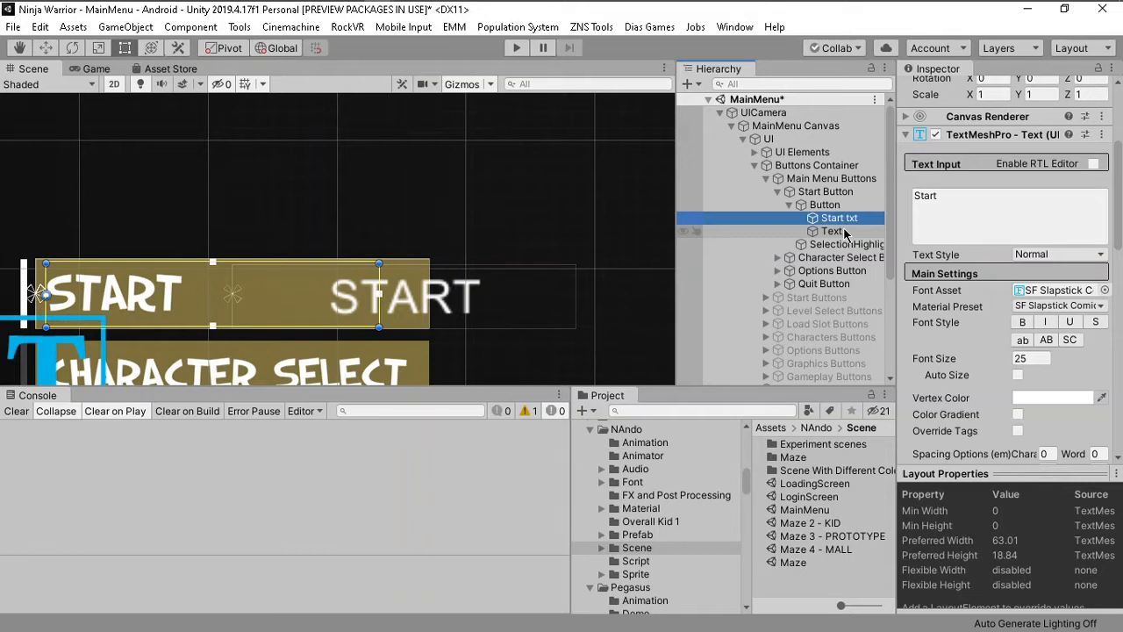
pyautogui.click(842, 231)
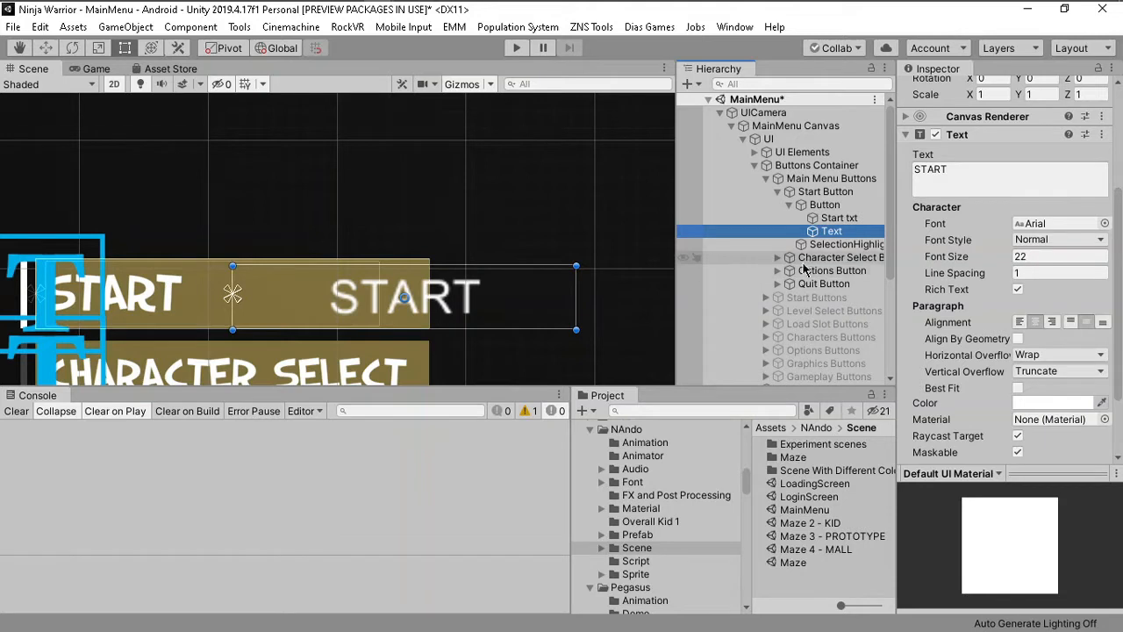
pyautogui.click(848, 220)
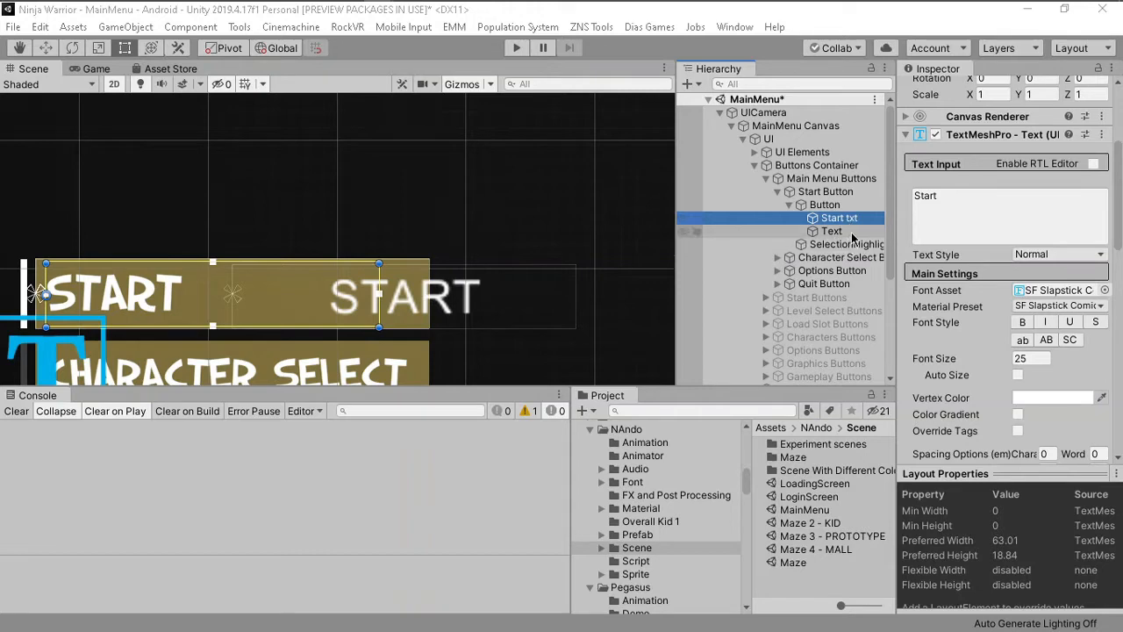
pyautogui.press('Down')
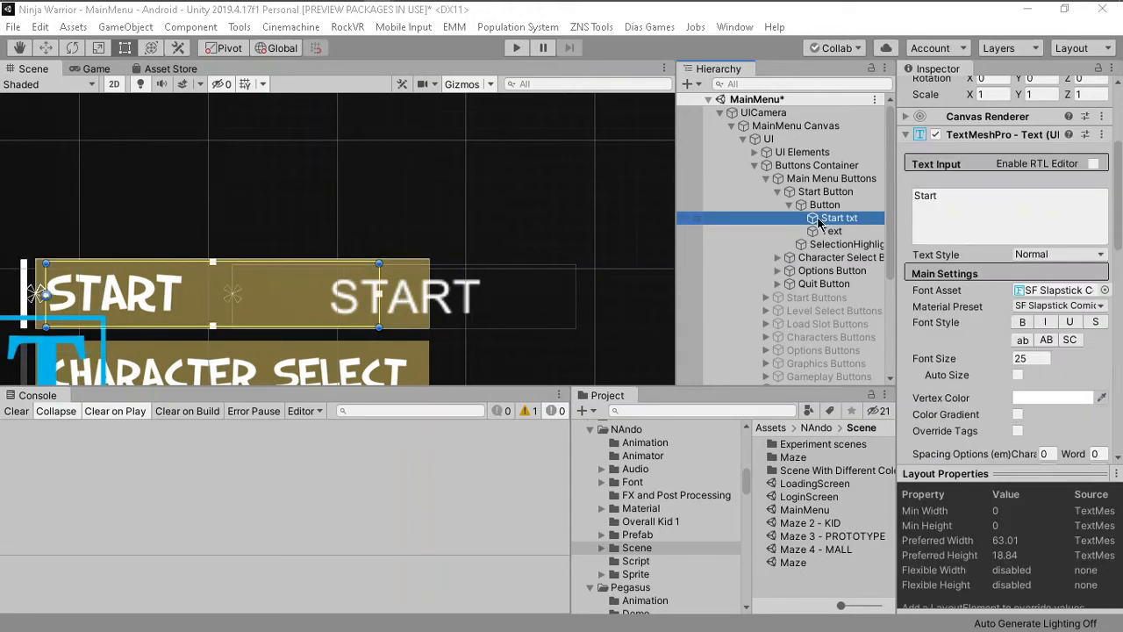
pyautogui.click(832, 233)
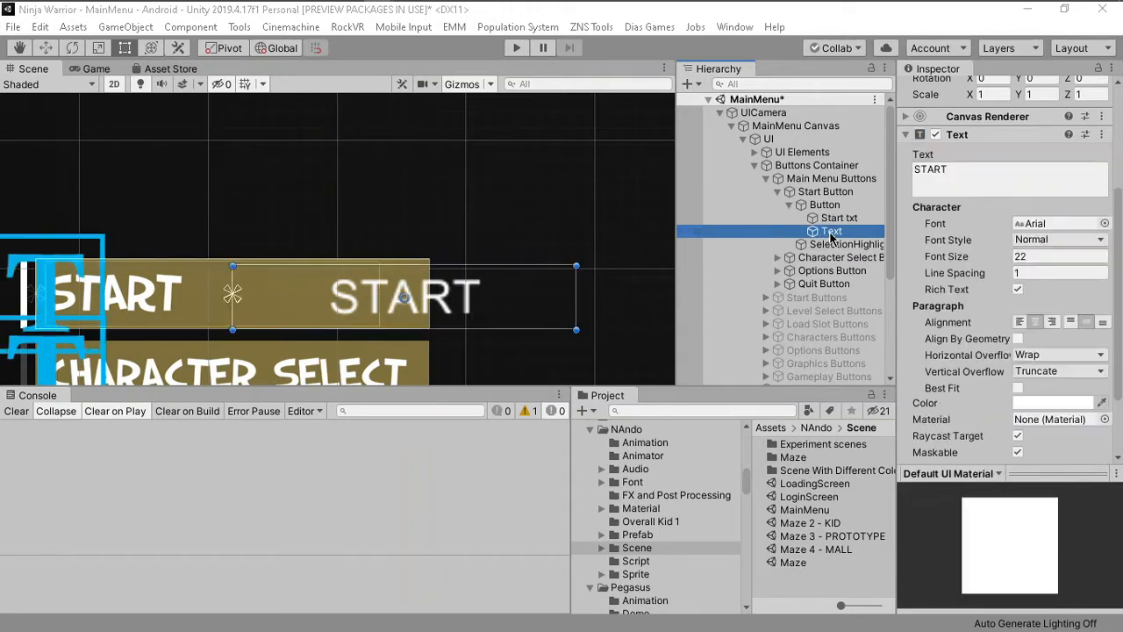
pyautogui.click(845, 222)
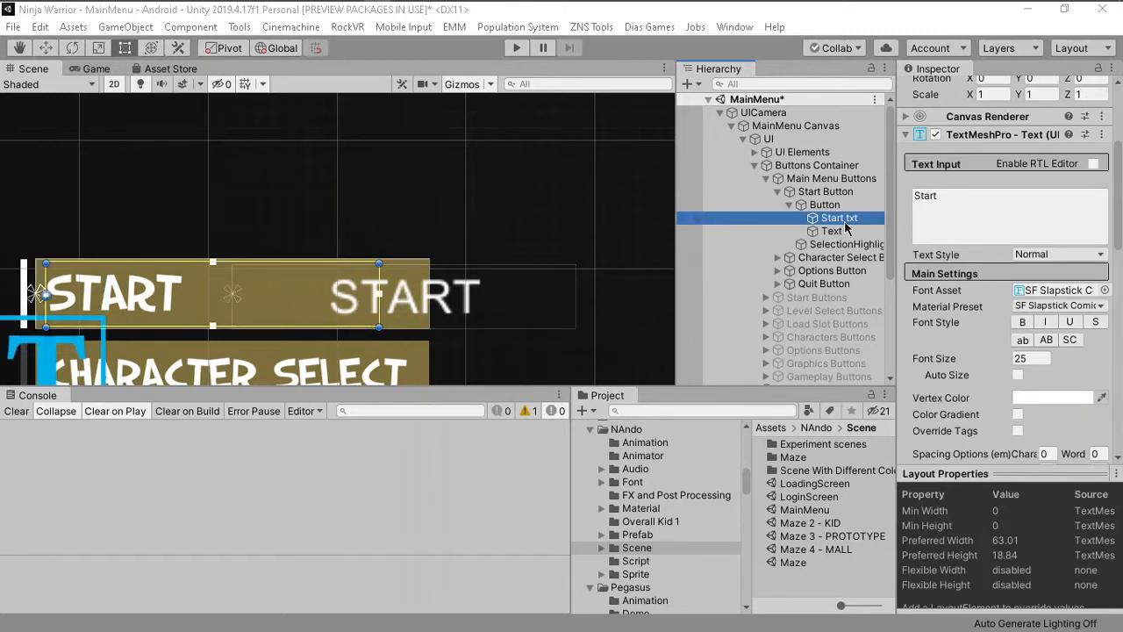
pyautogui.click(848, 231)
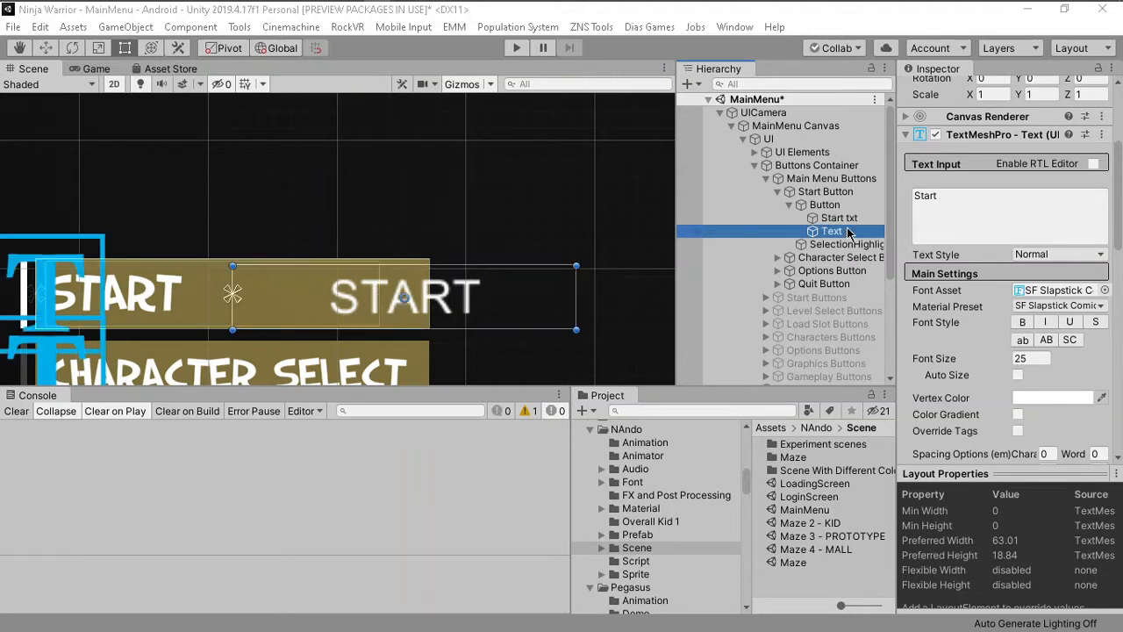
pyautogui.click(842, 219)
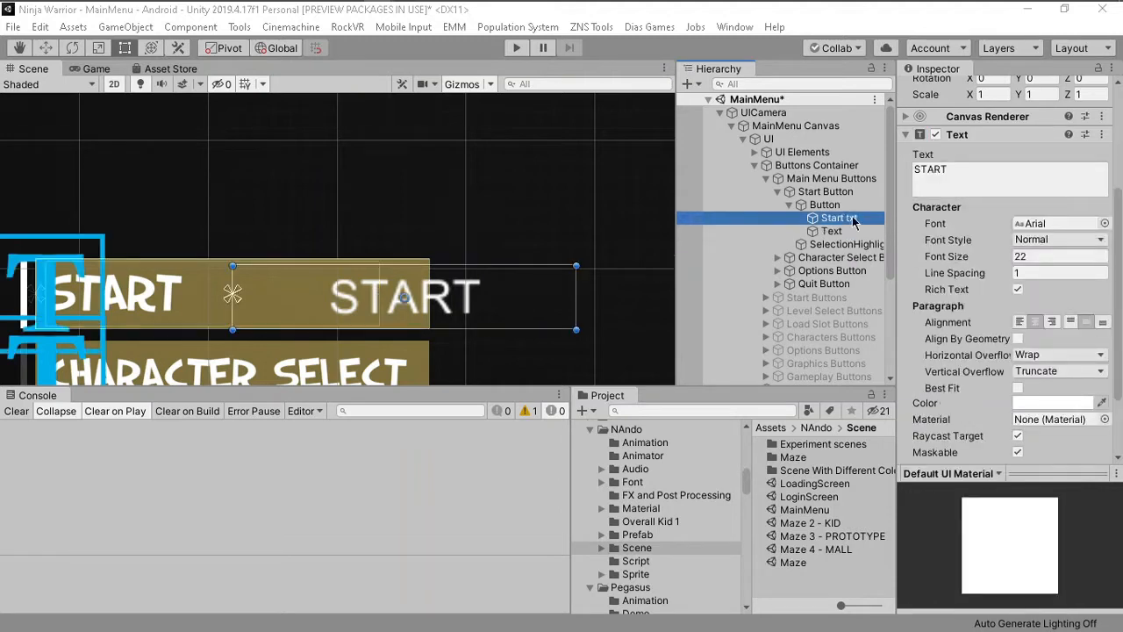
# Review the components of the Start button's Button object and of its two children, Start txt and Text.
pyautogui.click(837, 209)
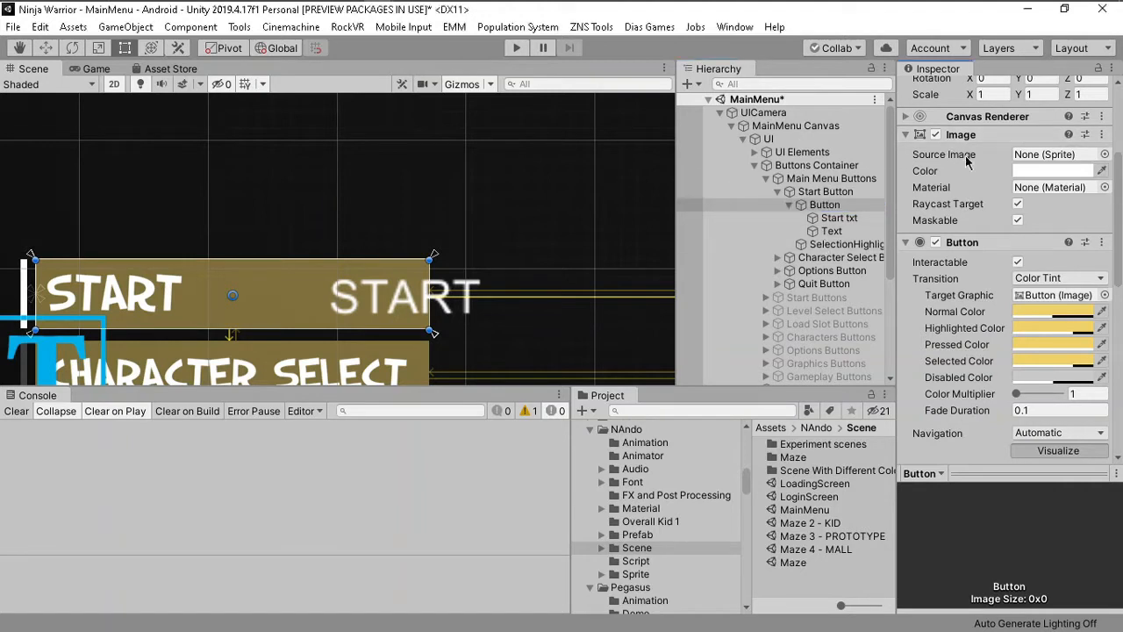
pyautogui.scroll(1, 997, 189)
pyautogui.scroll(3, 992, 176)
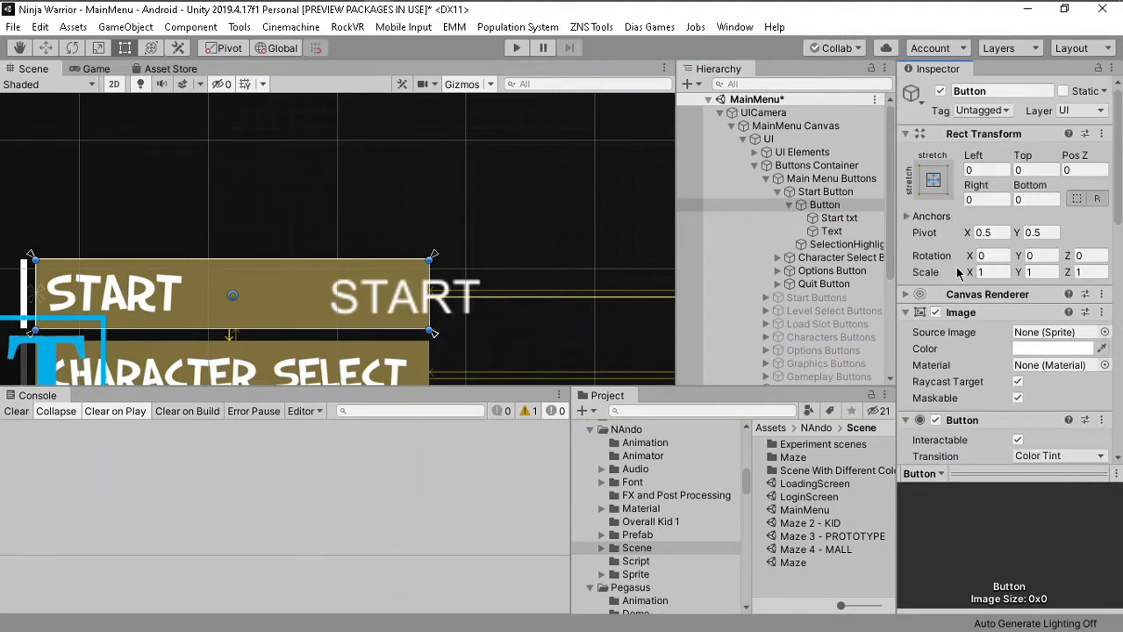
pyautogui.scroll(-2, 959, 272)
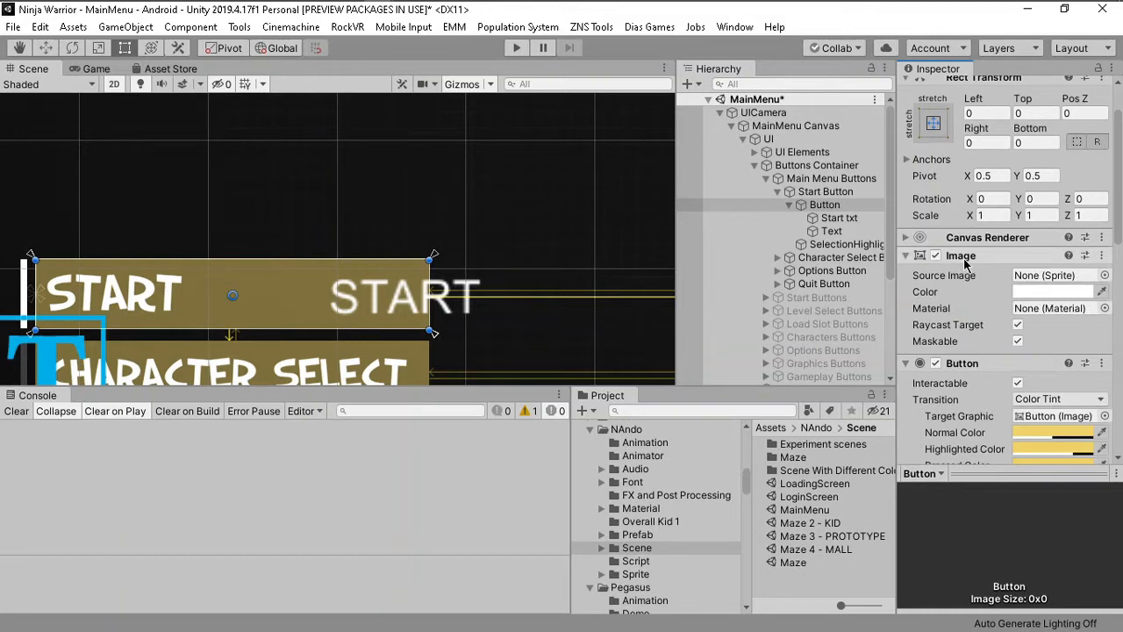
pyautogui.click(847, 219)
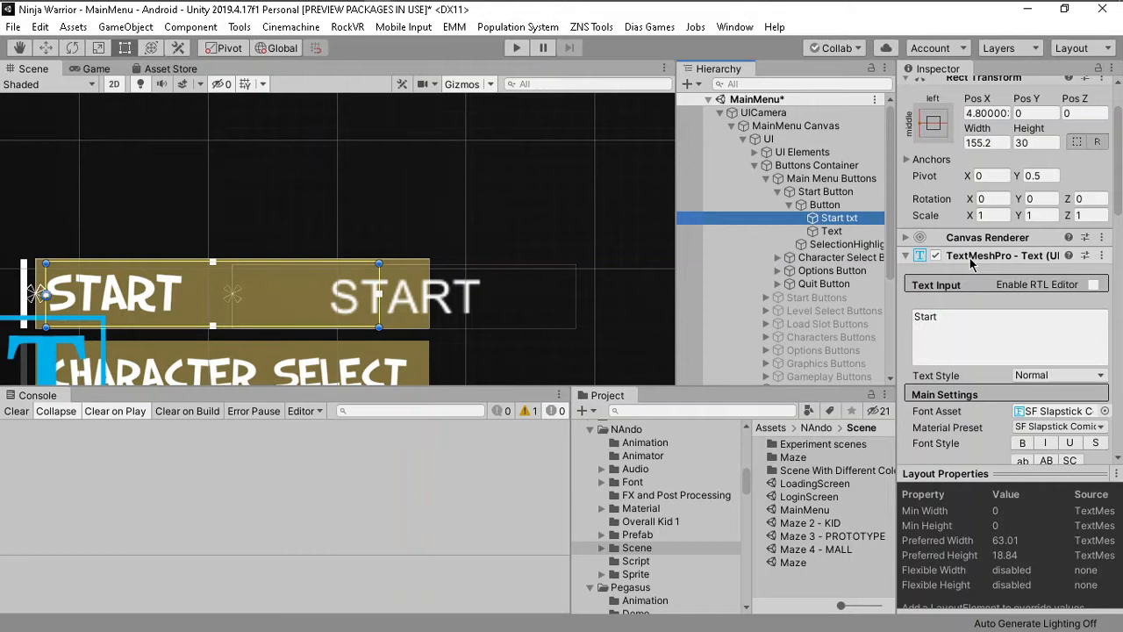
pyautogui.click(845, 232)
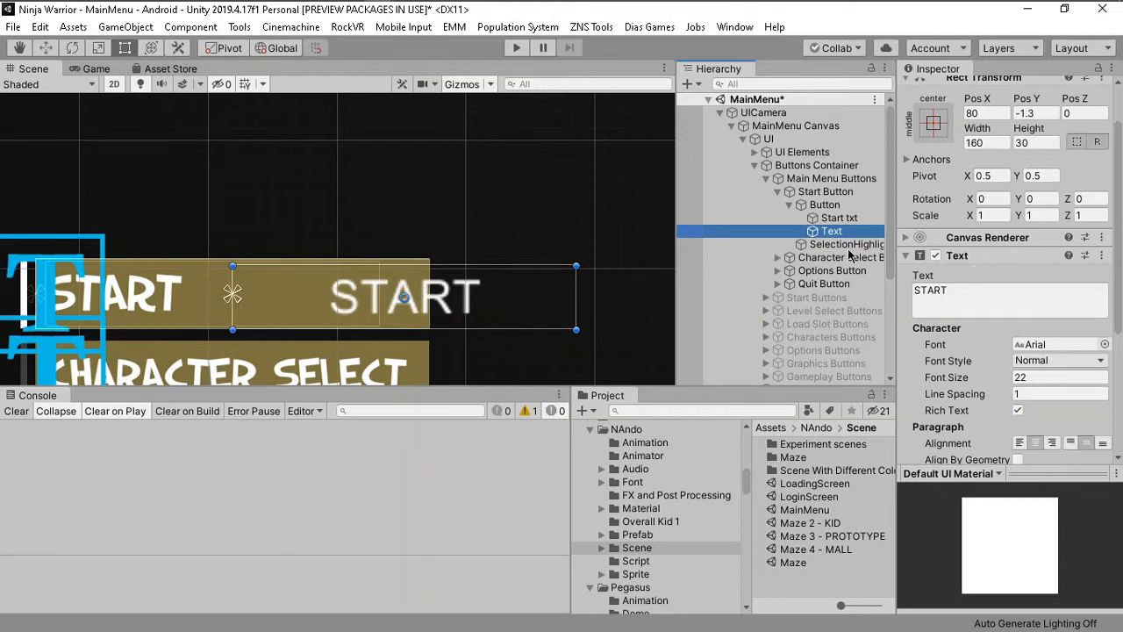
pyautogui.moveTo(841, 233); pyautogui.dragTo(832, 220)
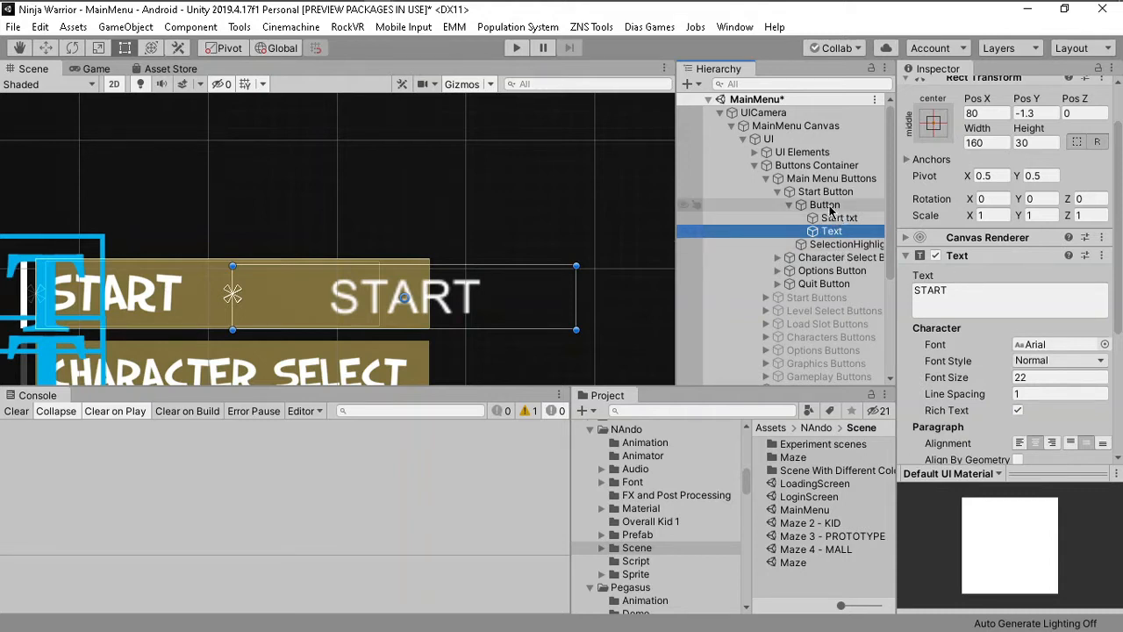
# Look up Text - TextMeshPro among the UI objects that can be created under the Button object.
pyautogui.rightClick(829, 207)
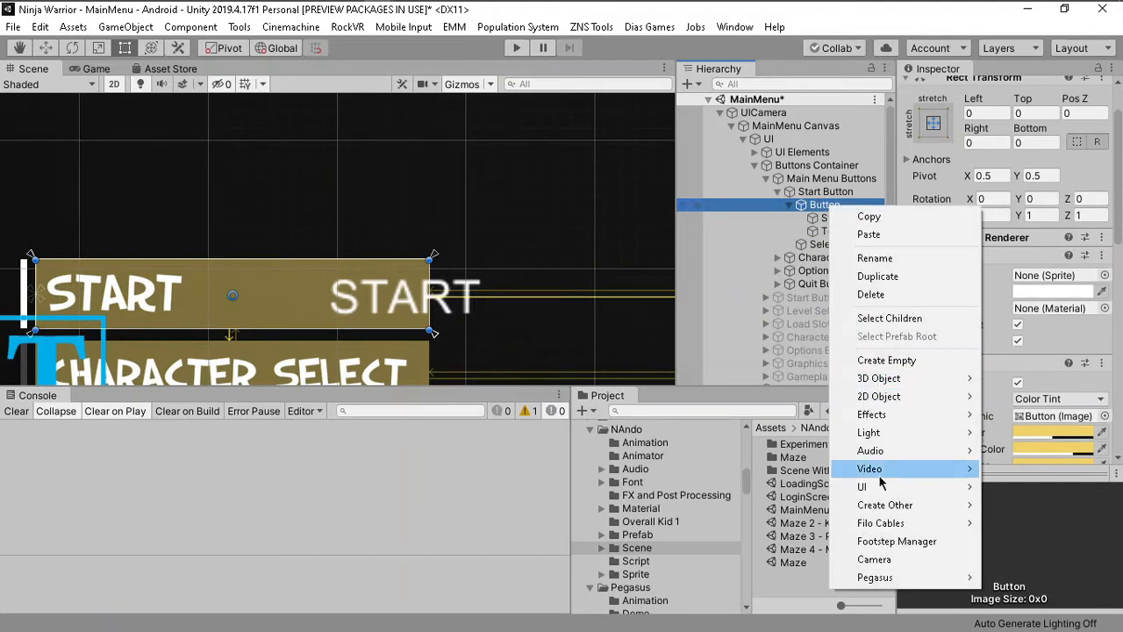
pyautogui.moveTo(883, 491)
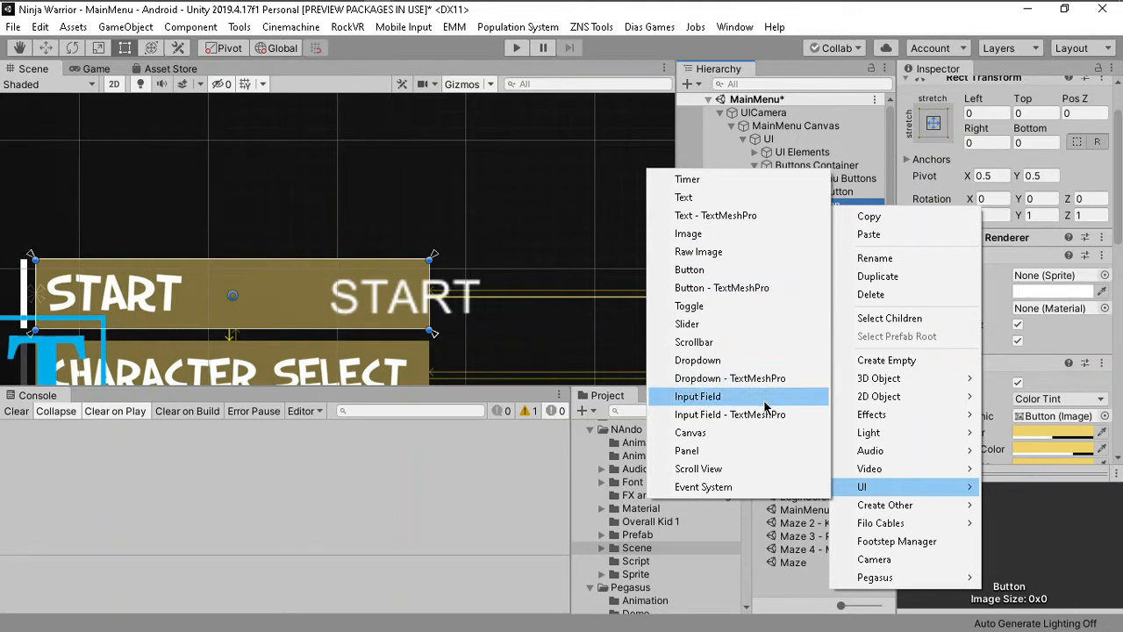
pyautogui.click(775, 216)
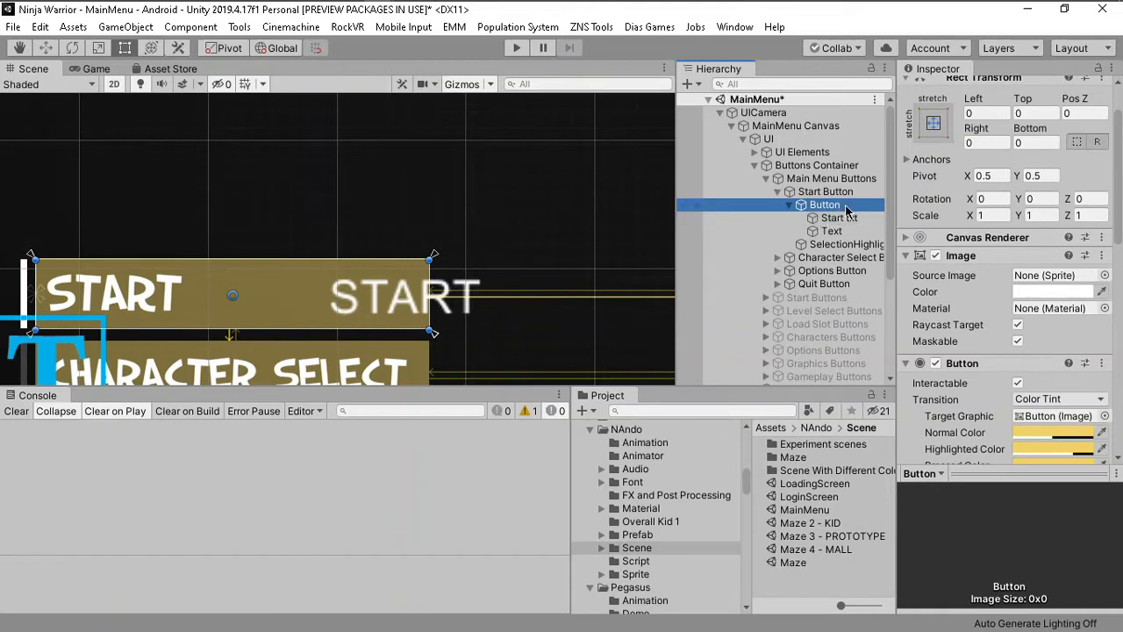
# Remove the standard Text component from the Text object under Button.
pyautogui.click(845, 231)
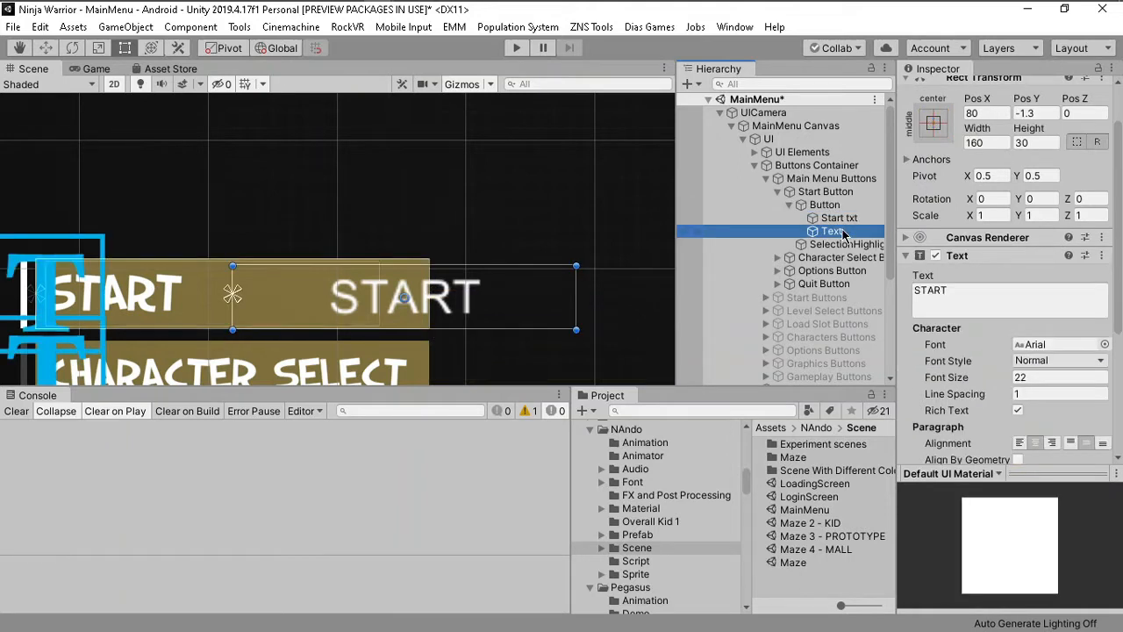
pyautogui.click(1102, 256)
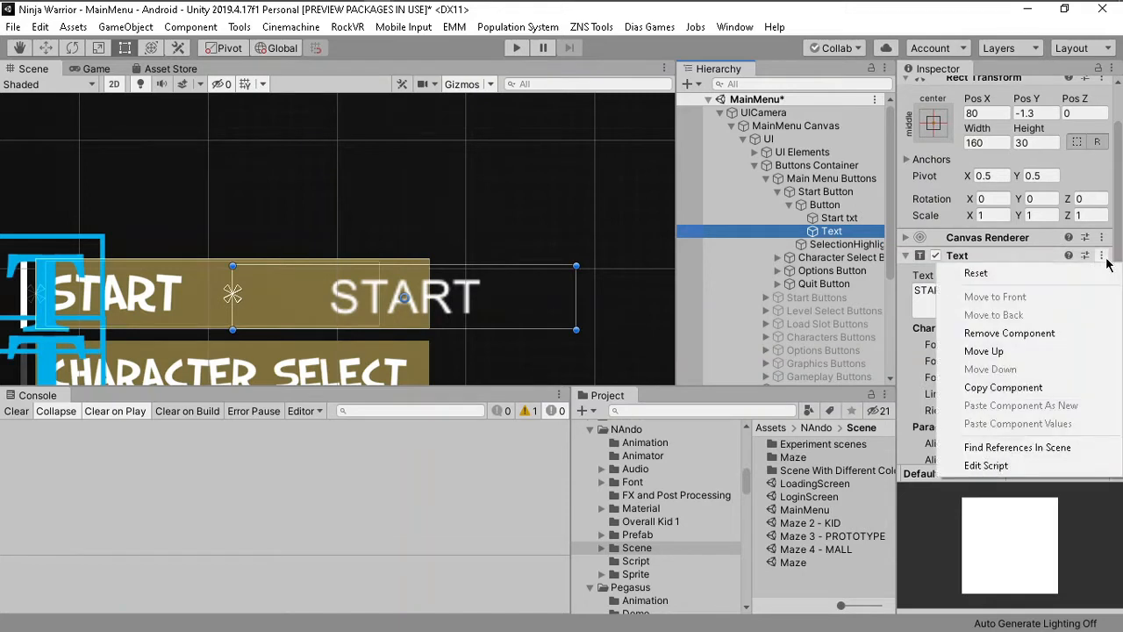
pyautogui.click(1068, 332)
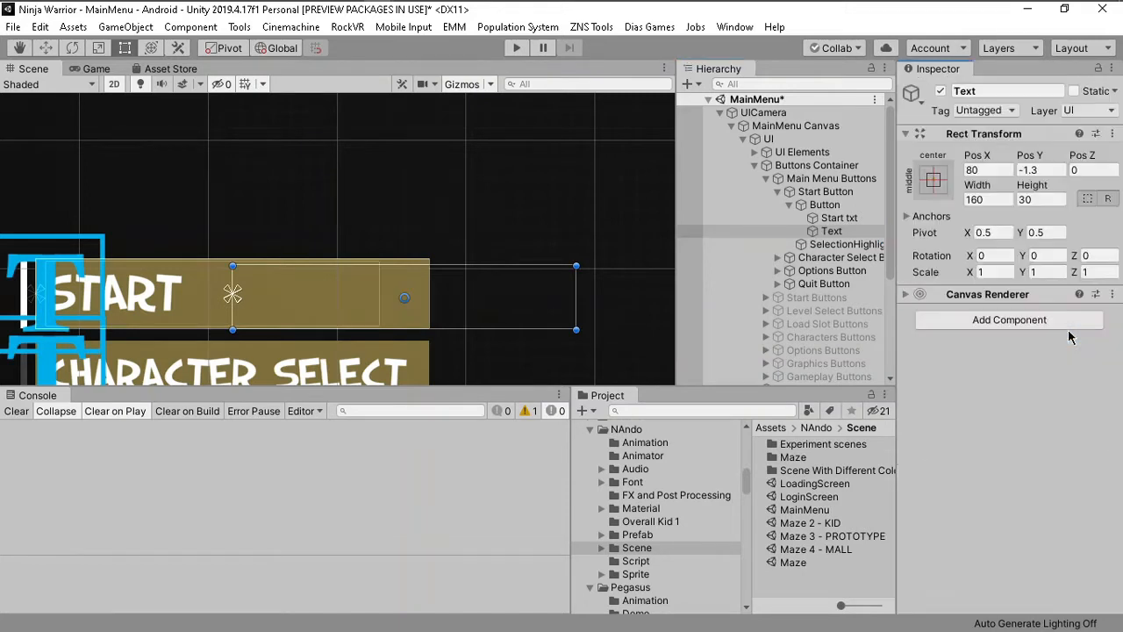
# Search for "text" among the components that can be added to the Text object.
pyautogui.click(1008, 326)
pyautogui.click(1006, 322)
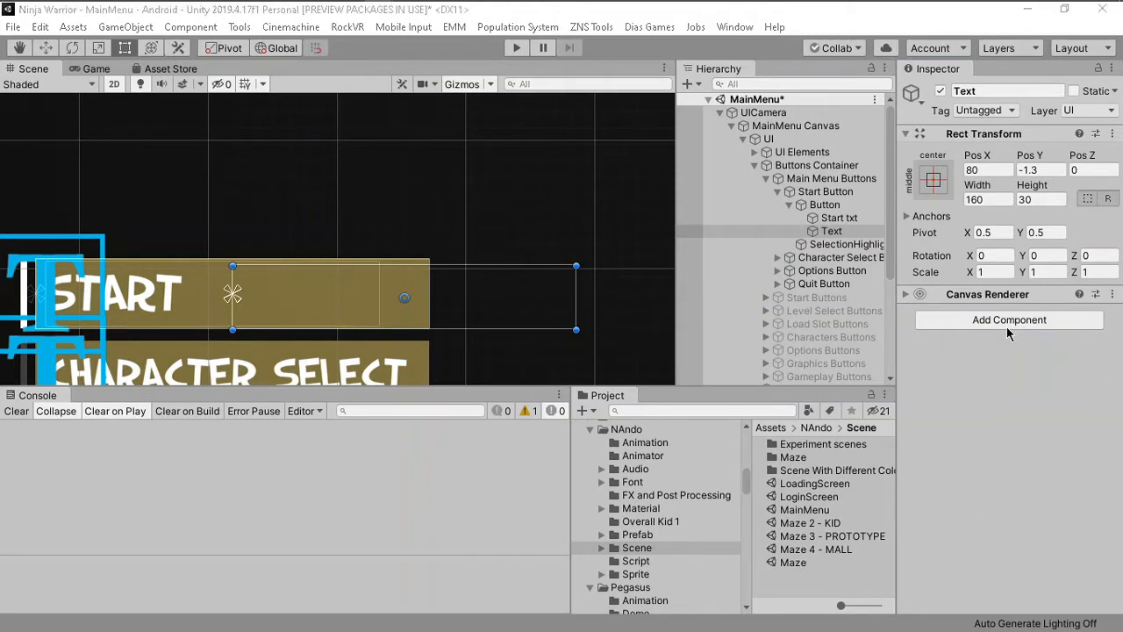
pyautogui.click(1006, 321)
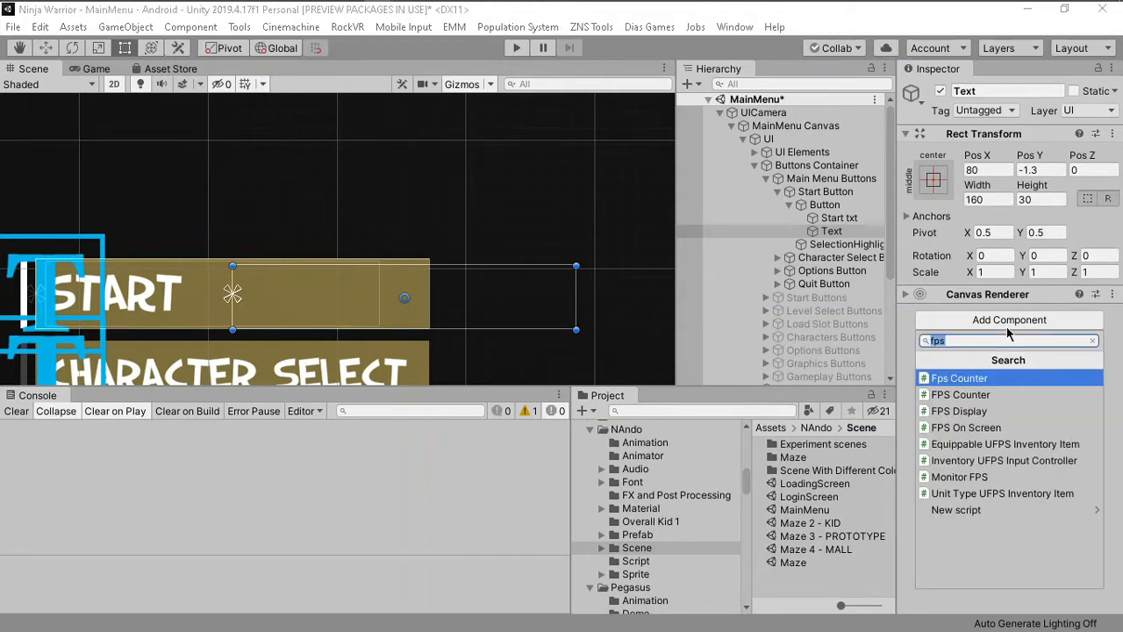
pyautogui.write('te')
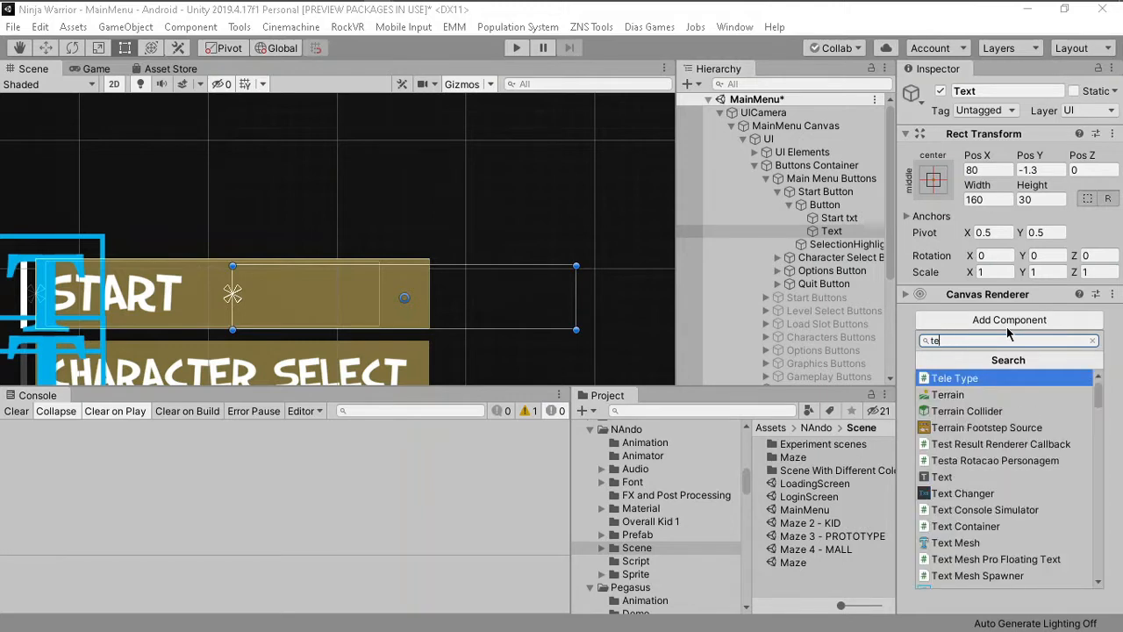
pyautogui.press('BackSpace')
pyautogui.write('ext')
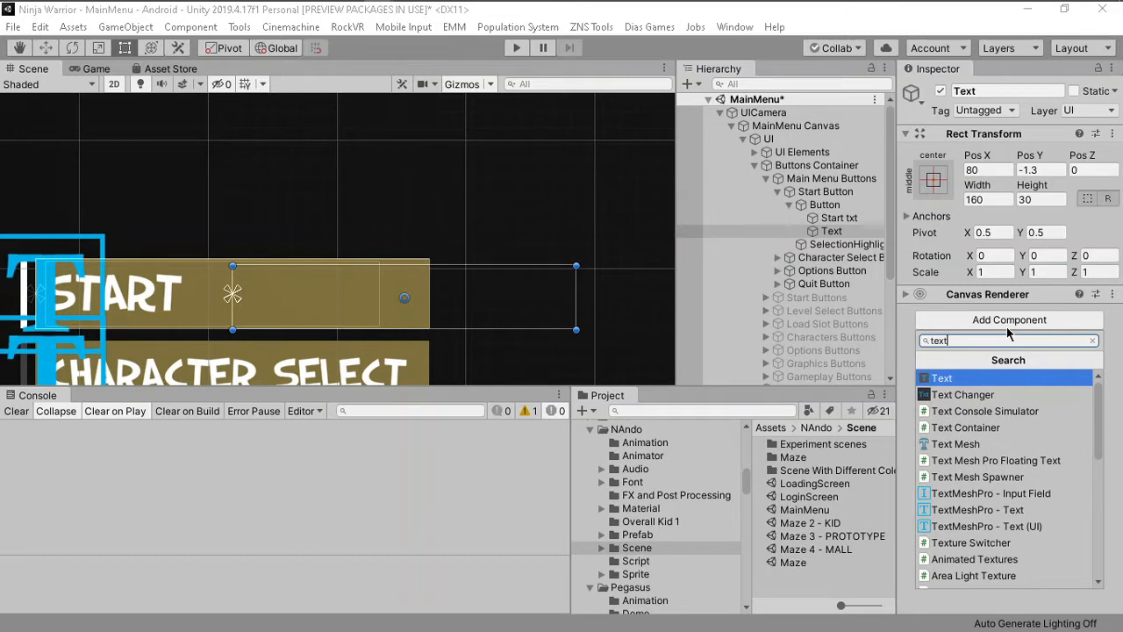
# Examine the Text Mesh and TextMeshPro entries among the matching components that can be added to the Text object.
pyautogui.press('Down')
pyautogui.press('Down')
pyautogui.press('Down')
pyautogui.press('Down')
pyautogui.press('Down')
pyautogui.press('Down')
pyautogui.press('Down')
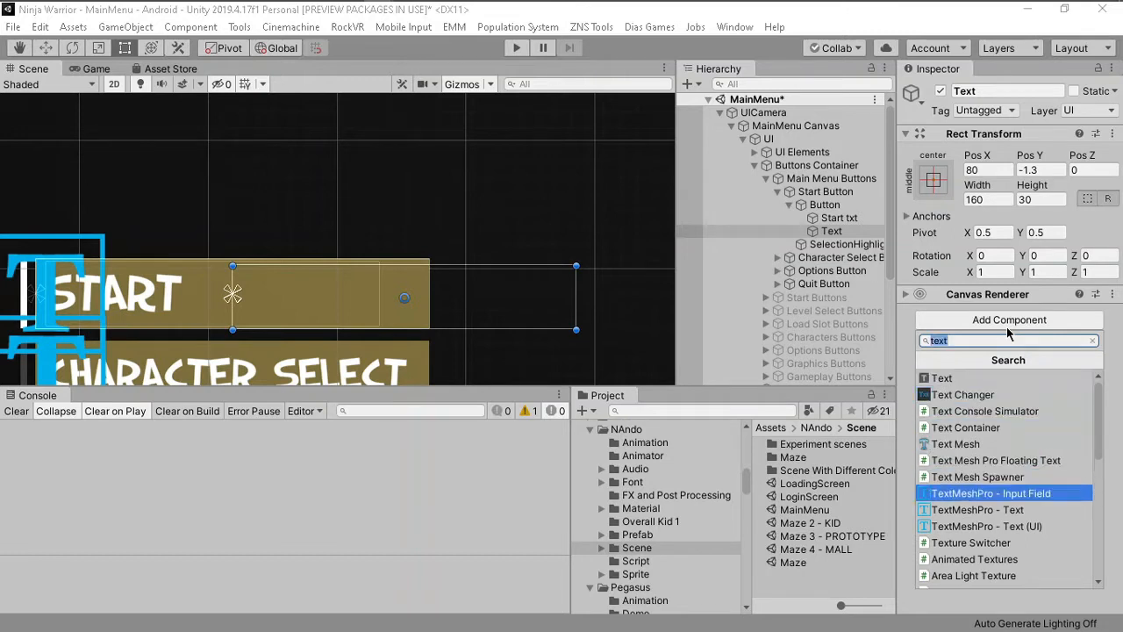
pyautogui.press('Up')
pyautogui.press('Up')
pyautogui.press('Up')
pyautogui.press('Up')
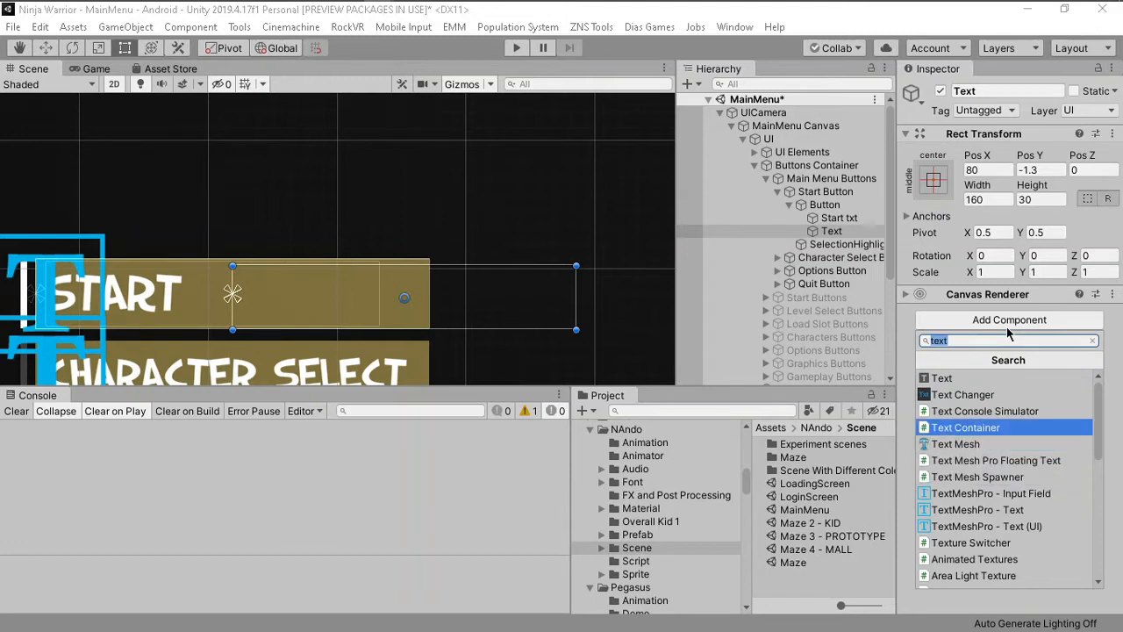
pyautogui.press('Down')
pyautogui.press('Down')
pyautogui.press('Down')
pyautogui.press('Down')
pyautogui.press('Up')
pyautogui.press('Up')
pyautogui.press('Up')
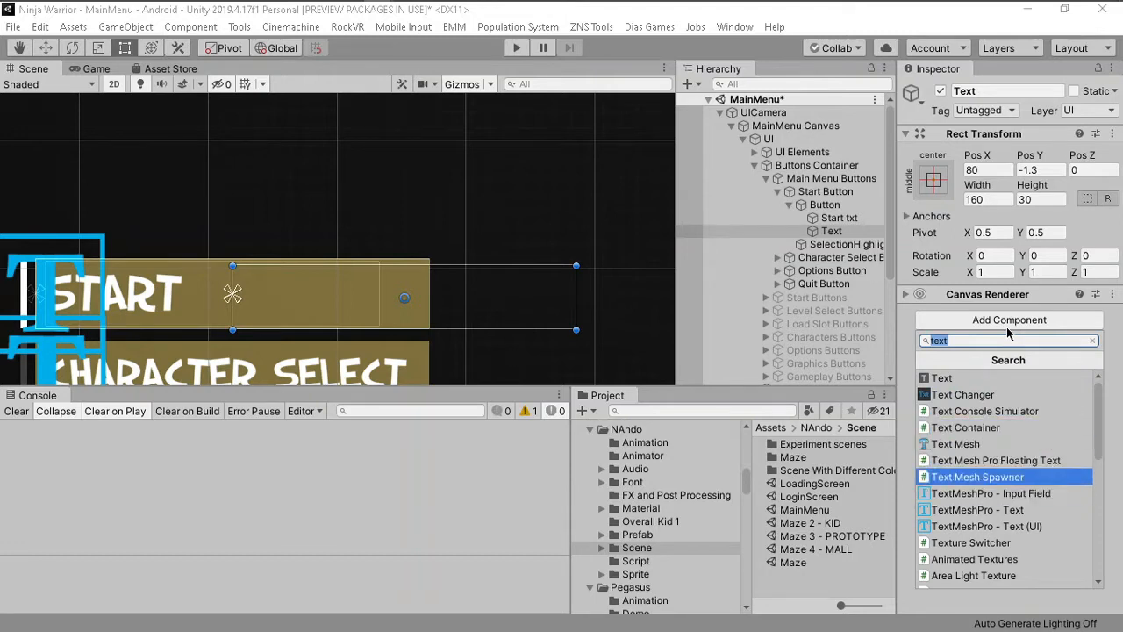
pyautogui.press('Down')
pyautogui.press('Down')
pyautogui.press('Down')
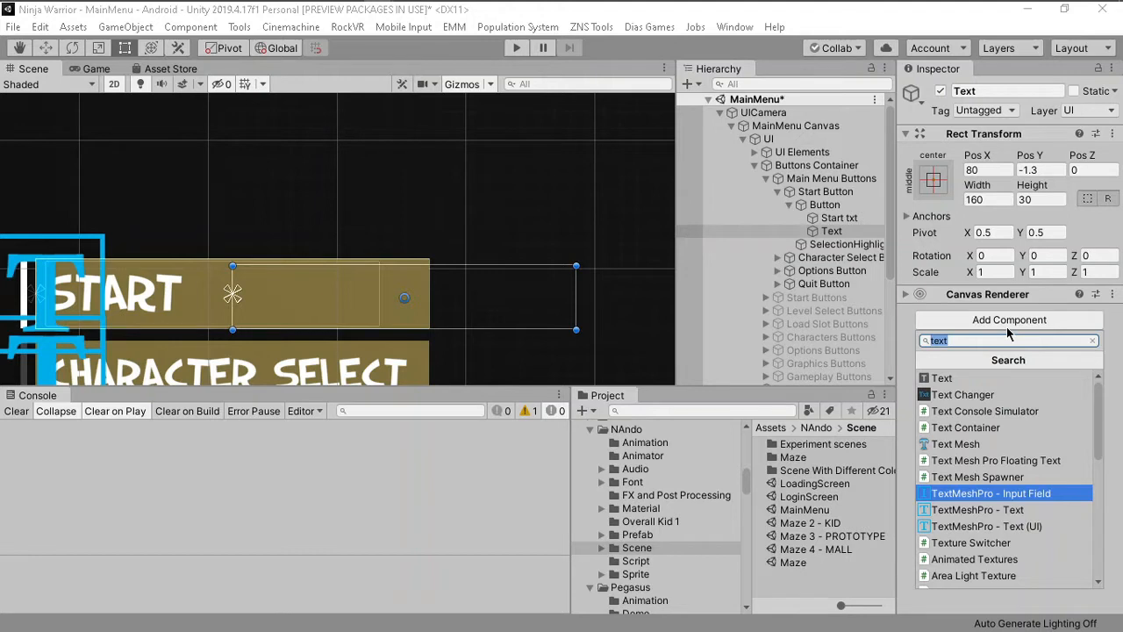
pyautogui.press('Down')
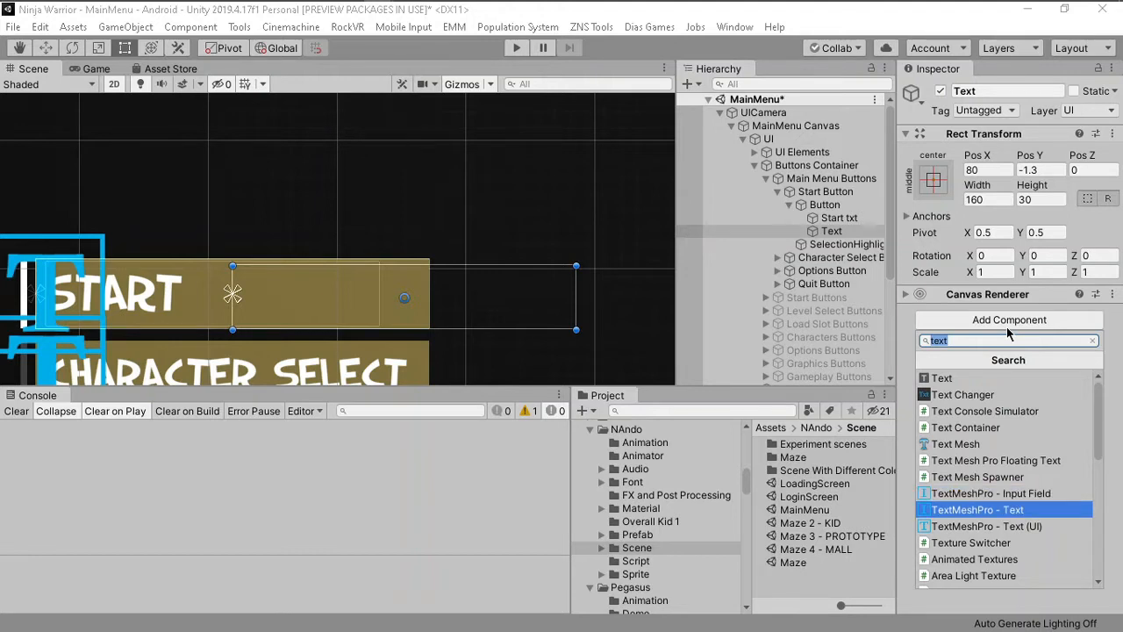
pyautogui.press('Up')
pyautogui.press('Up')
pyautogui.press('Up')
pyautogui.press('Up')
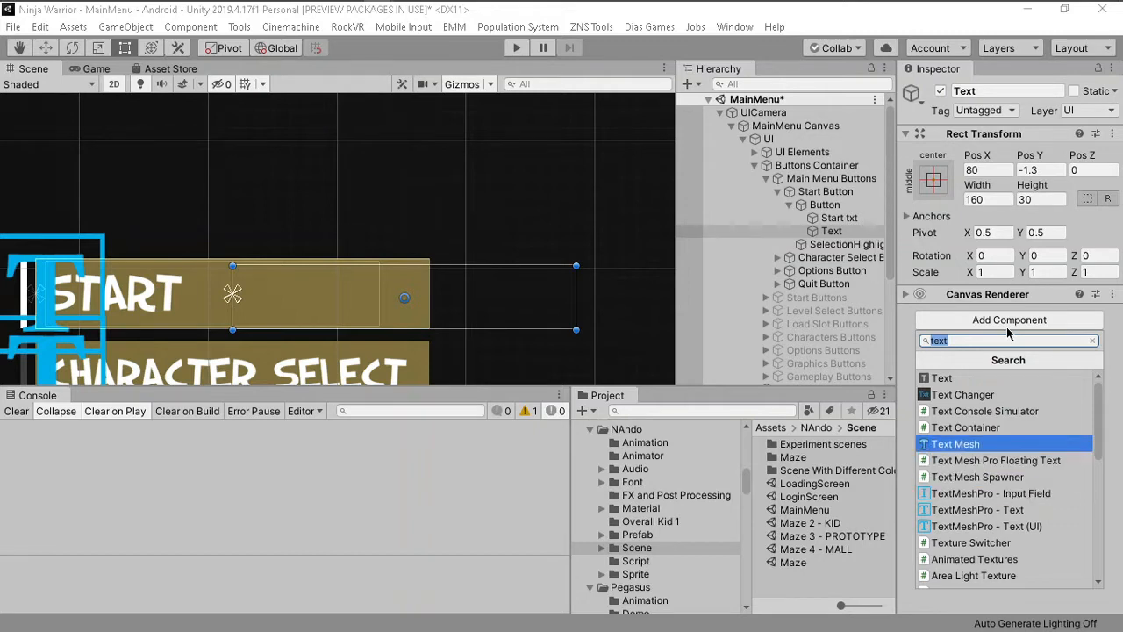
pyautogui.press('Down')
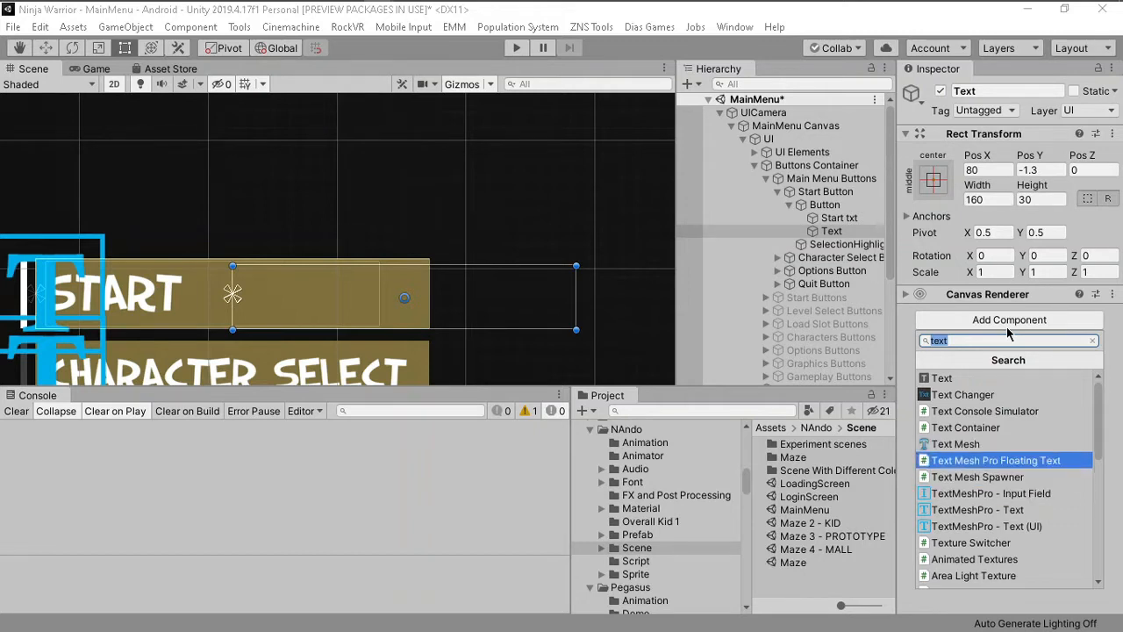
pyautogui.press('Up')
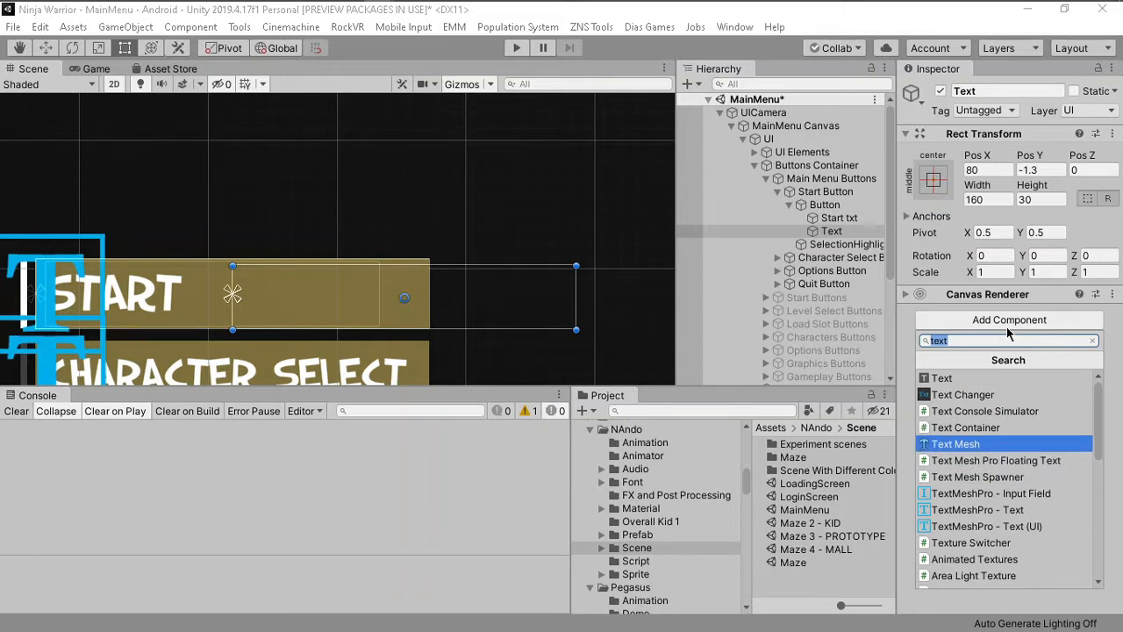
# Add a Text Mesh component to the Text object under Button and set its text to START.
pyautogui.click(992, 443)
pyautogui.click(971, 368)
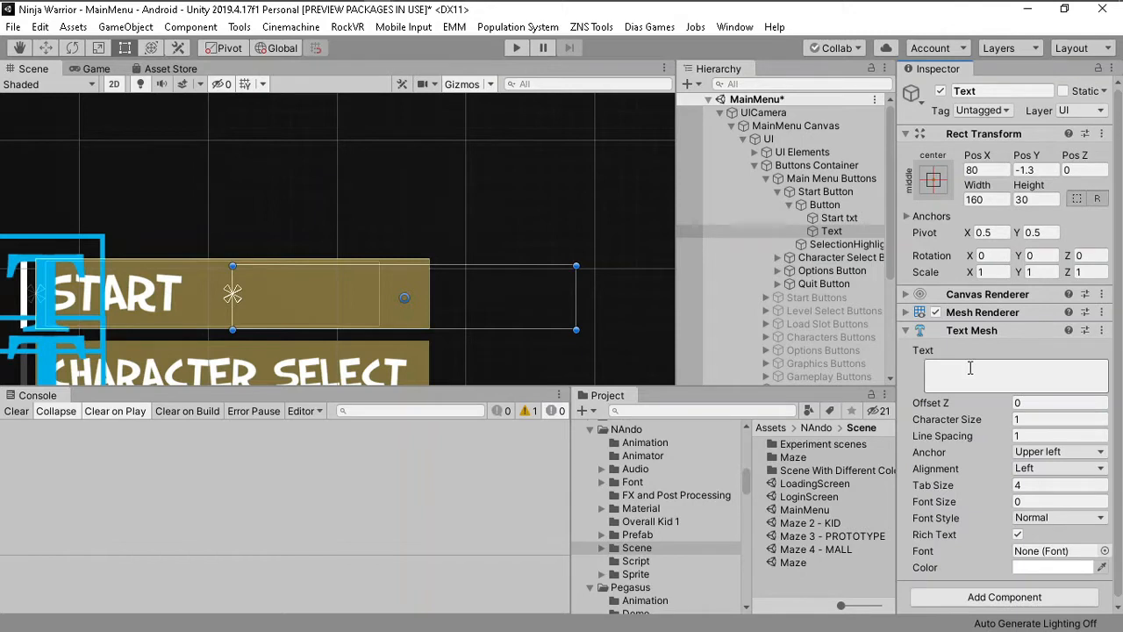
pyautogui.write('STAR')
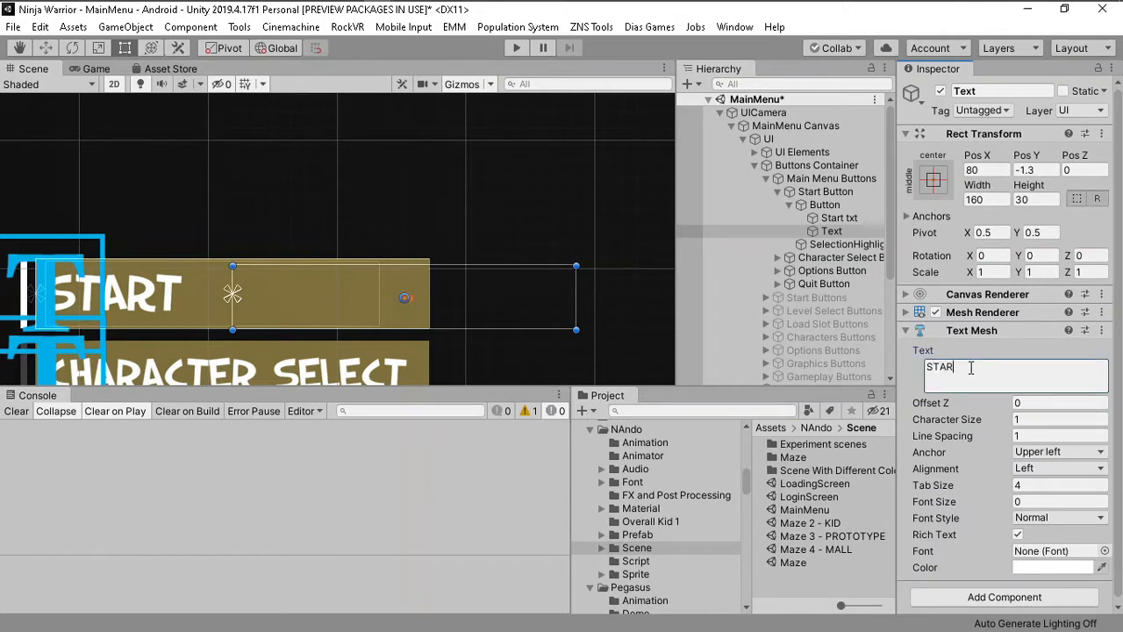
pyautogui.write('T')
pyautogui.press('Return')
pyautogui.doubleClick(838, 232)
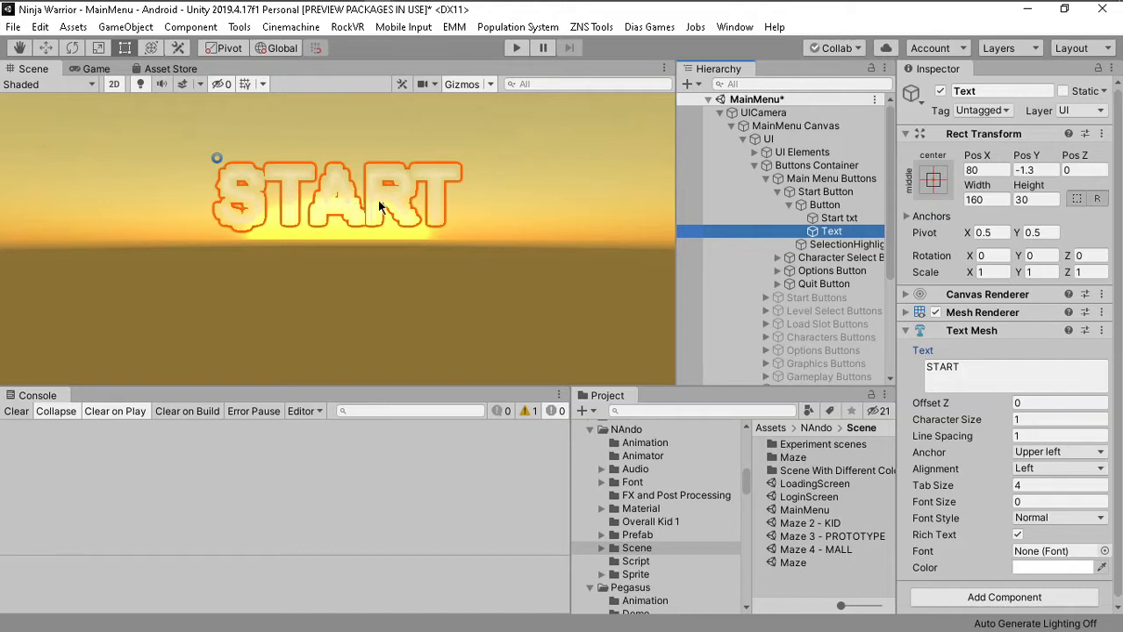
pyautogui.scroll(2, 379, 205)
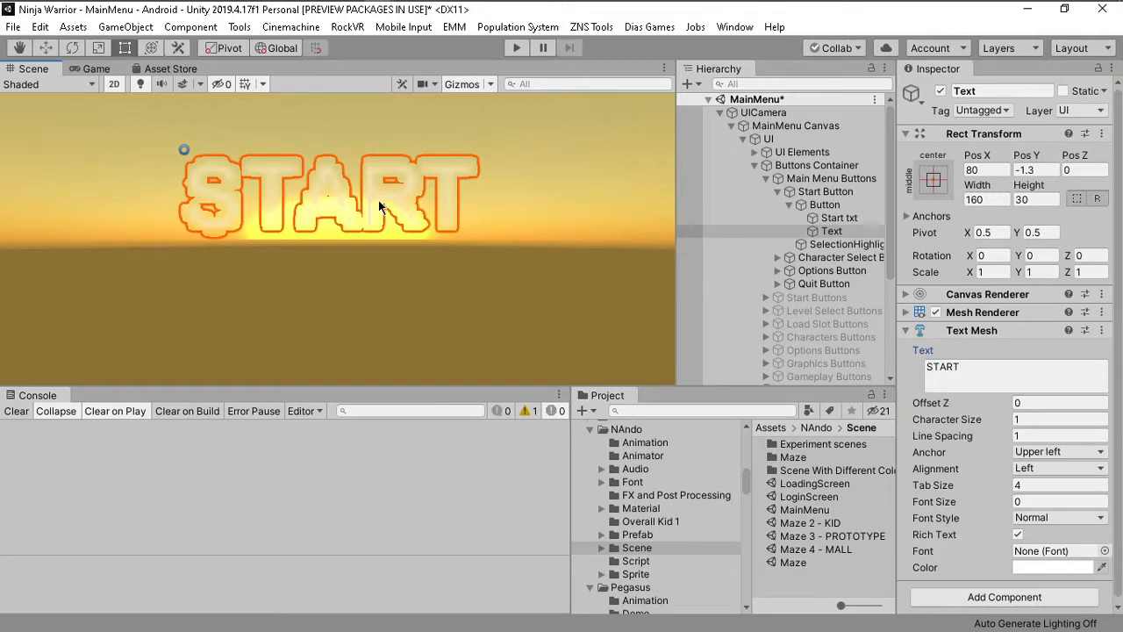
pyautogui.scroll(2, 378, 200)
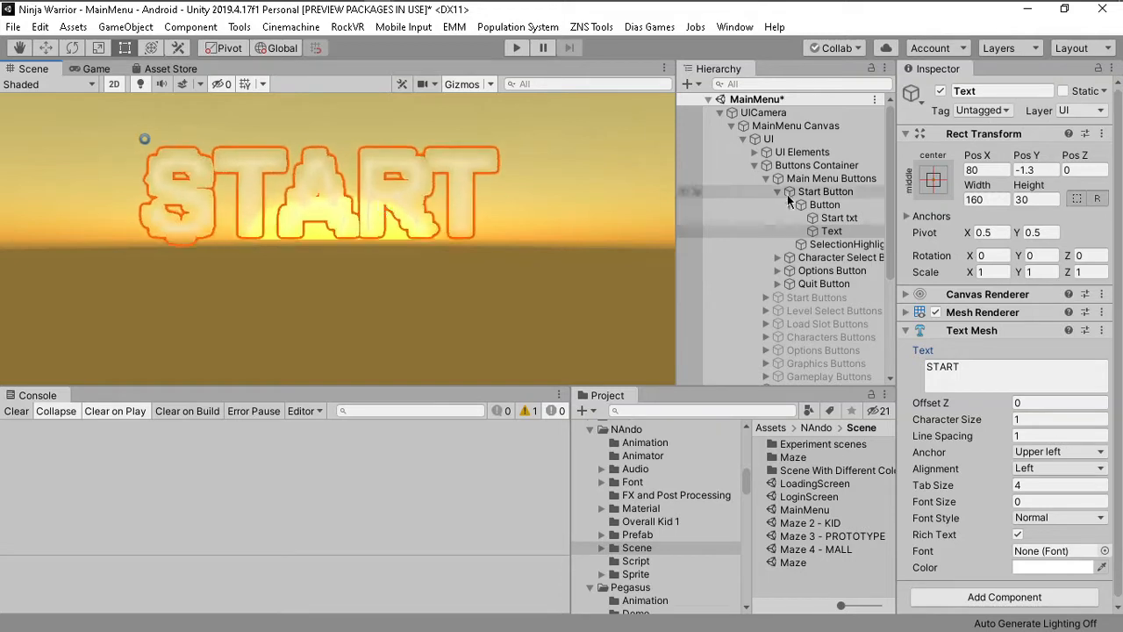
# Create a standard UI Text object as another child of the Start button's Button object.
pyautogui.rightClick(828, 235)
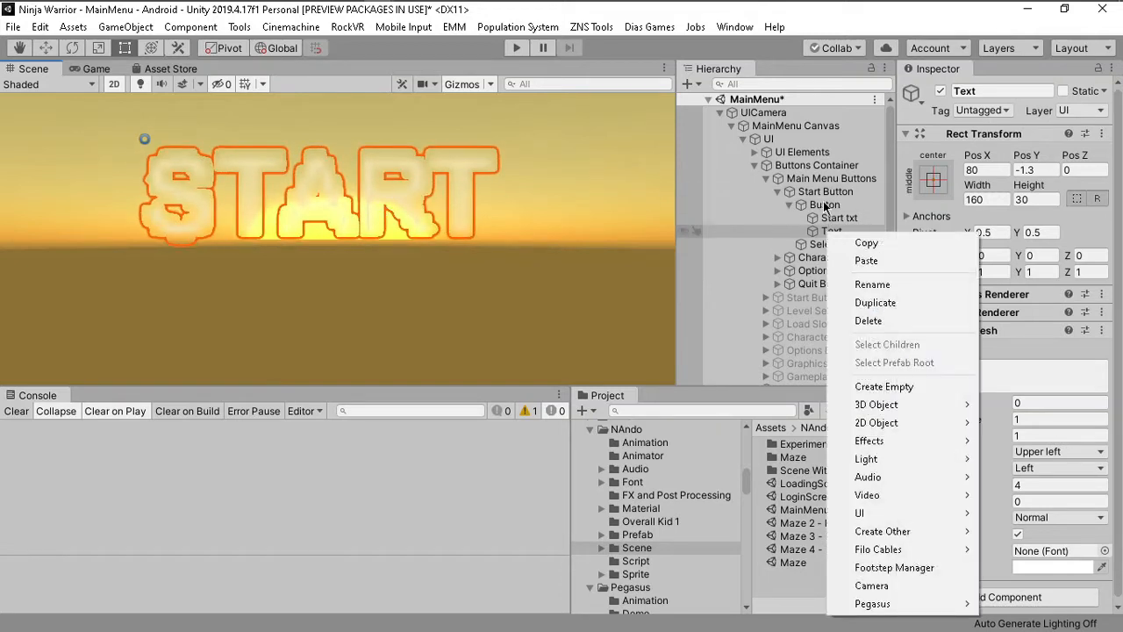
pyautogui.click(827, 204)
pyautogui.rightClick(827, 204)
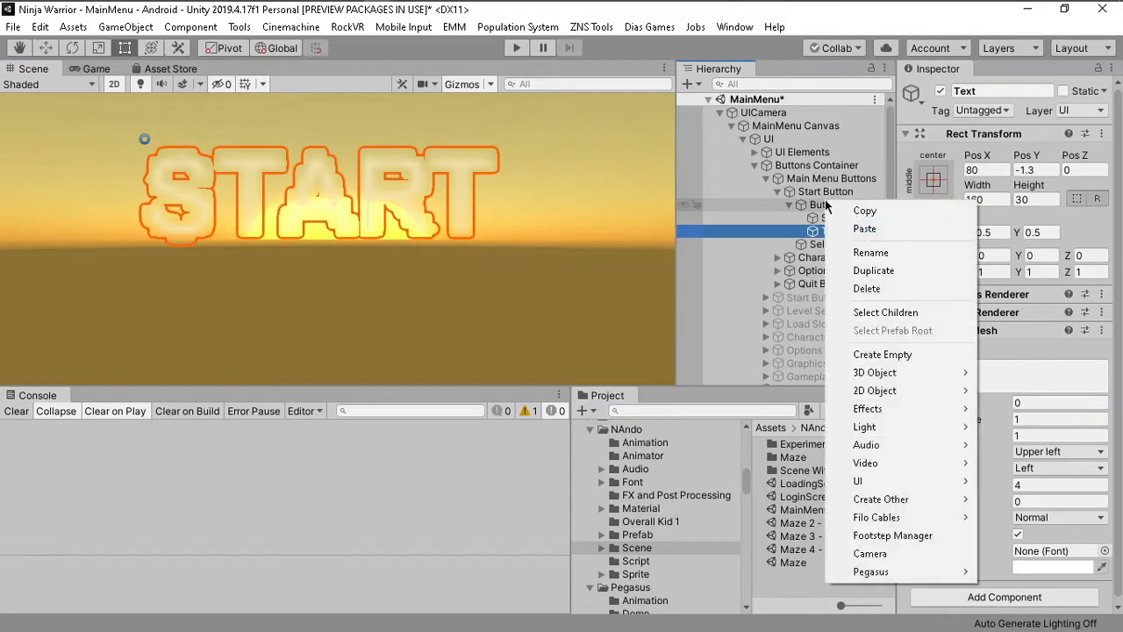
pyautogui.moveTo(898, 482)
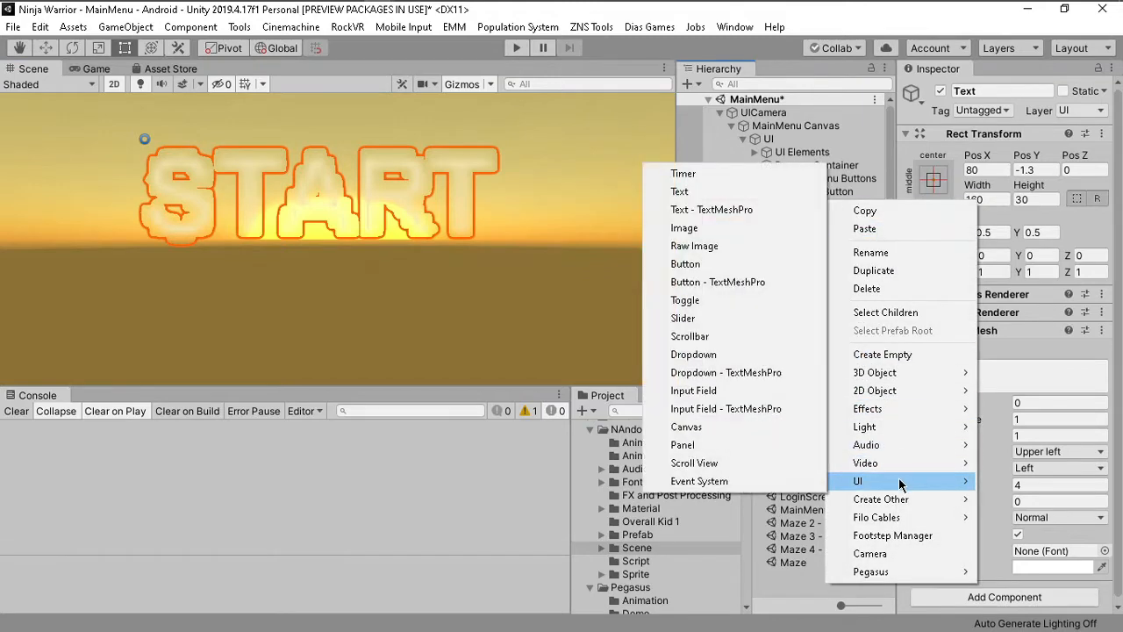
pyautogui.click(764, 192)
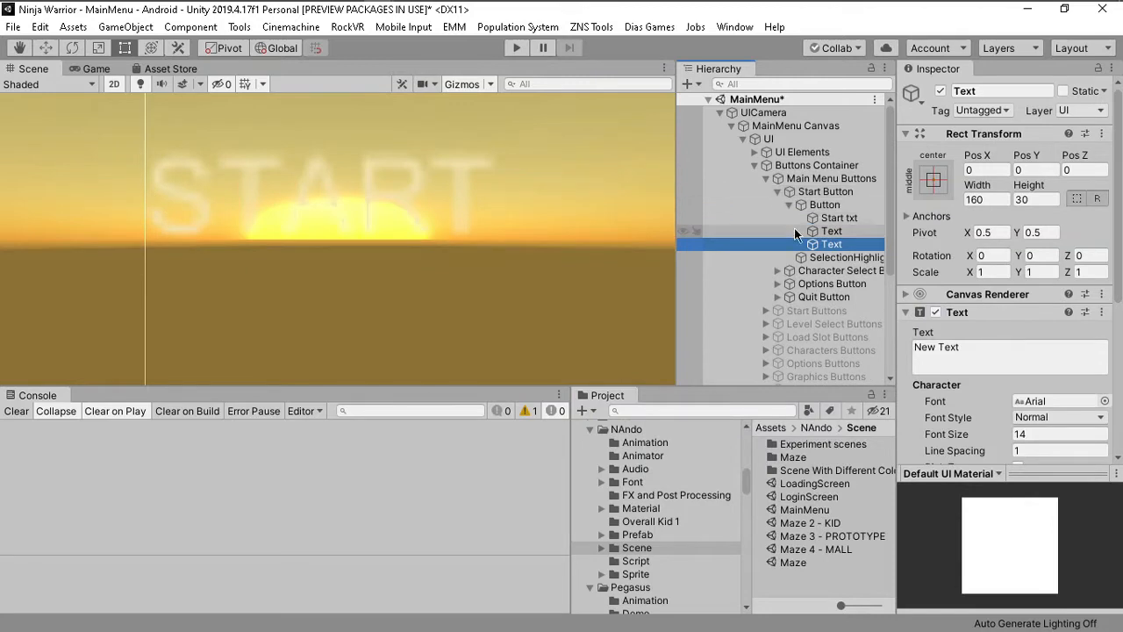
# Set the new UI Text's content to START and move it to about Pos X 93, Pos Y -6.5, beside the existing label.
pyautogui.click(961, 351)
pyautogui.write('S')
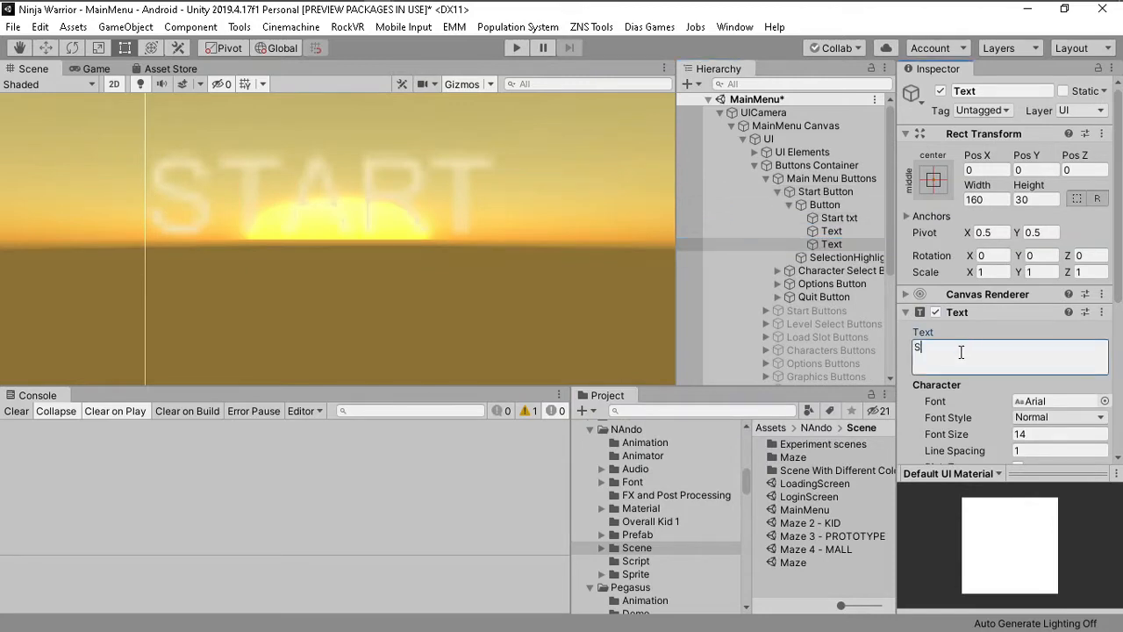
pyautogui.write('TART')
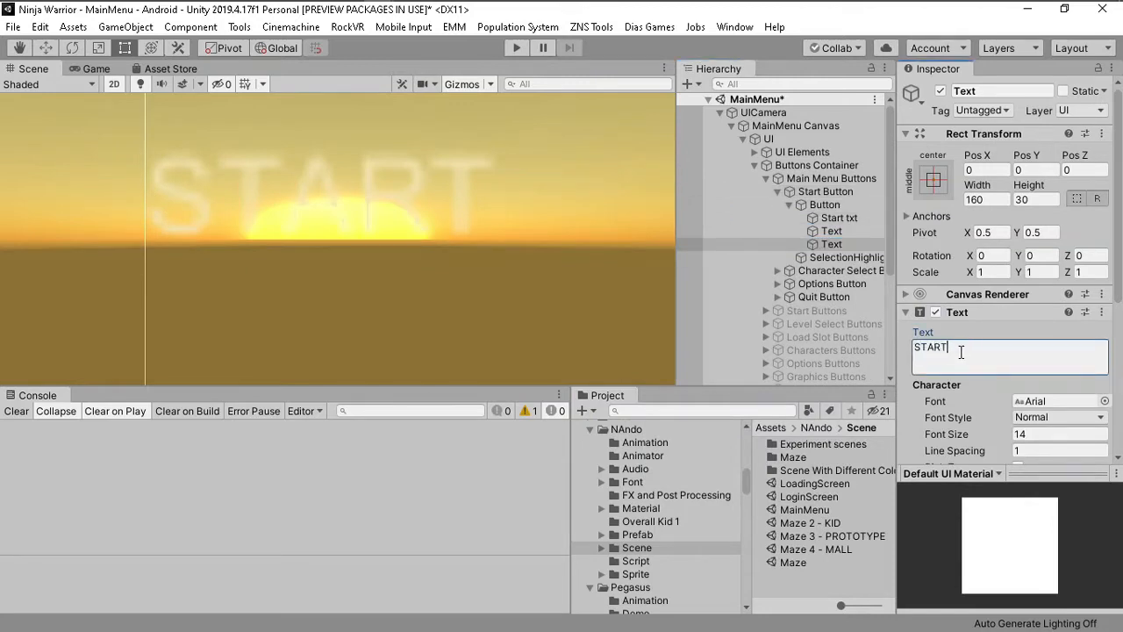
pyautogui.doubleClick(831, 245)
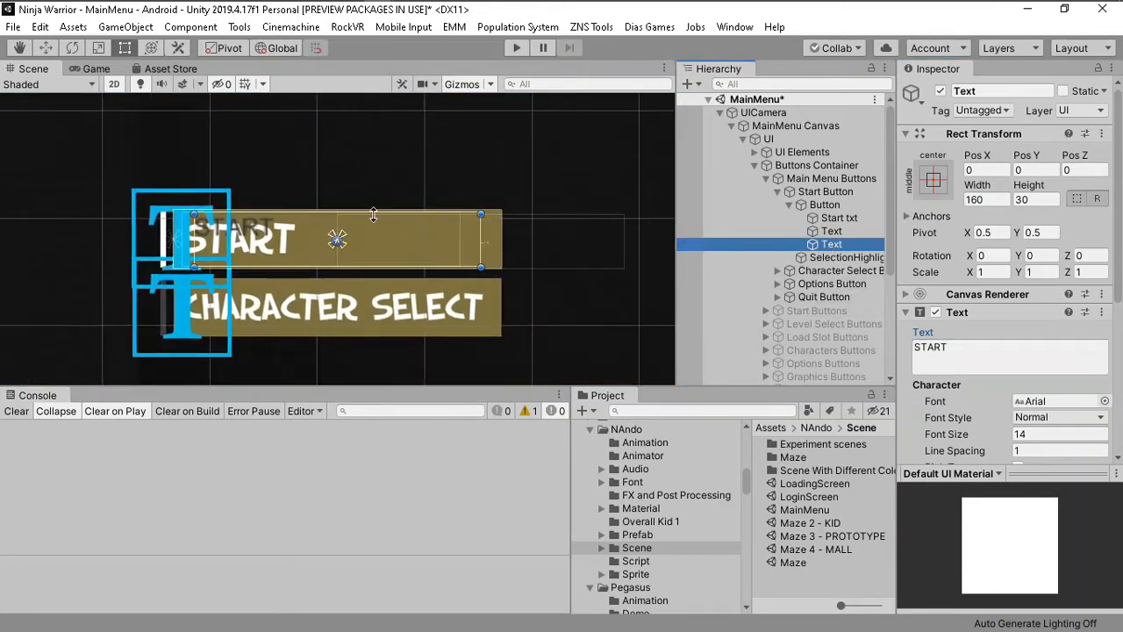
pyautogui.moveTo(377, 232); pyautogui.dragTo(562, 255)
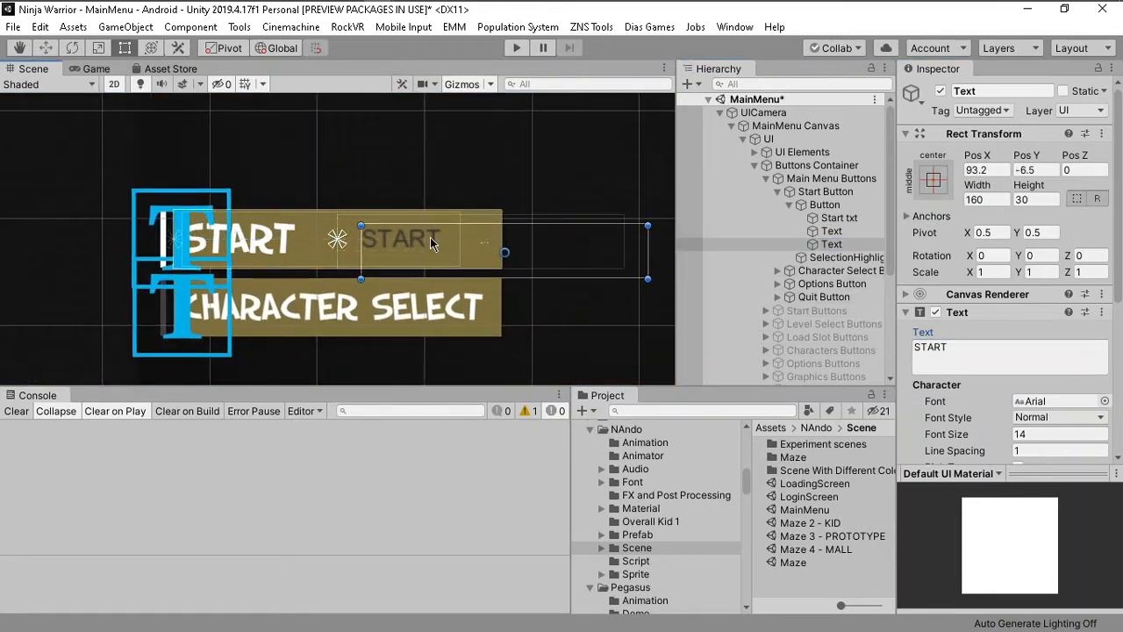
# Examine the letter edges of the standard UI Text START label up close in the scene.
pyautogui.scroll(3, 431, 243)
pyautogui.scroll(1, 431, 243)
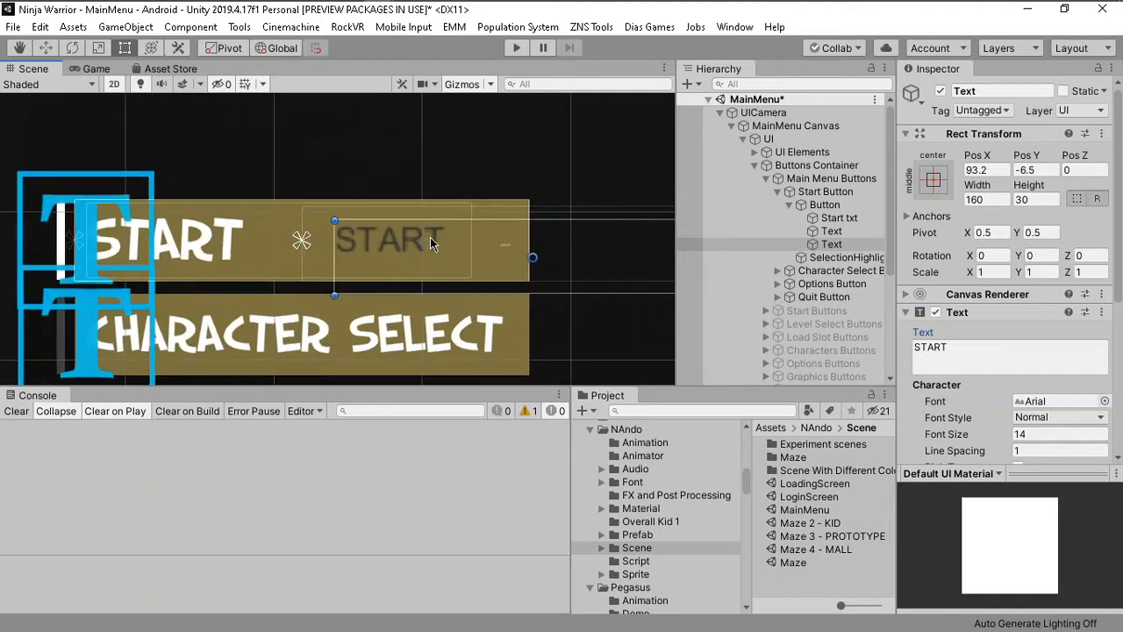
pyautogui.scroll(1, 430, 243)
pyautogui.scroll(1, 430, 243)
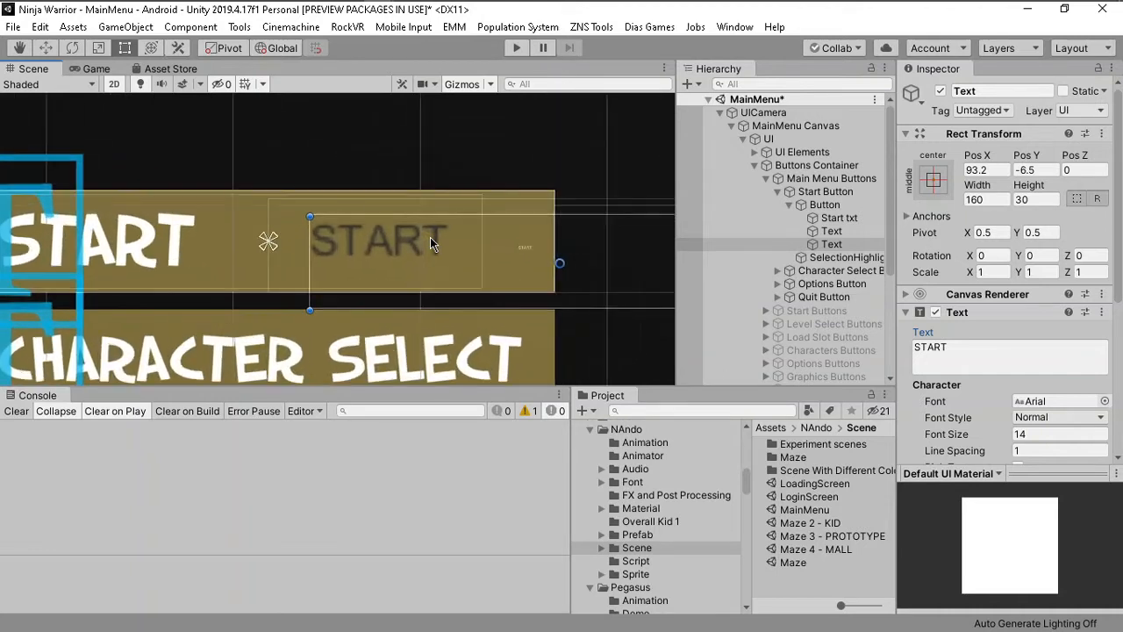
pyautogui.scroll(1, 430, 243)
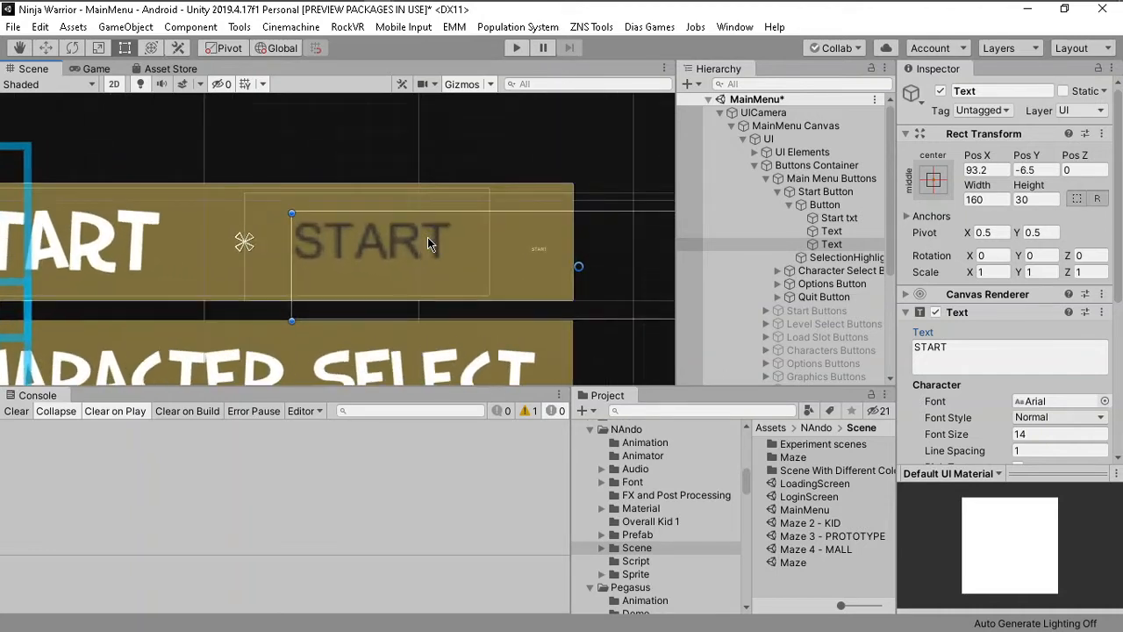
pyautogui.click(427, 237)
pyautogui.scroll(2, 427, 237)
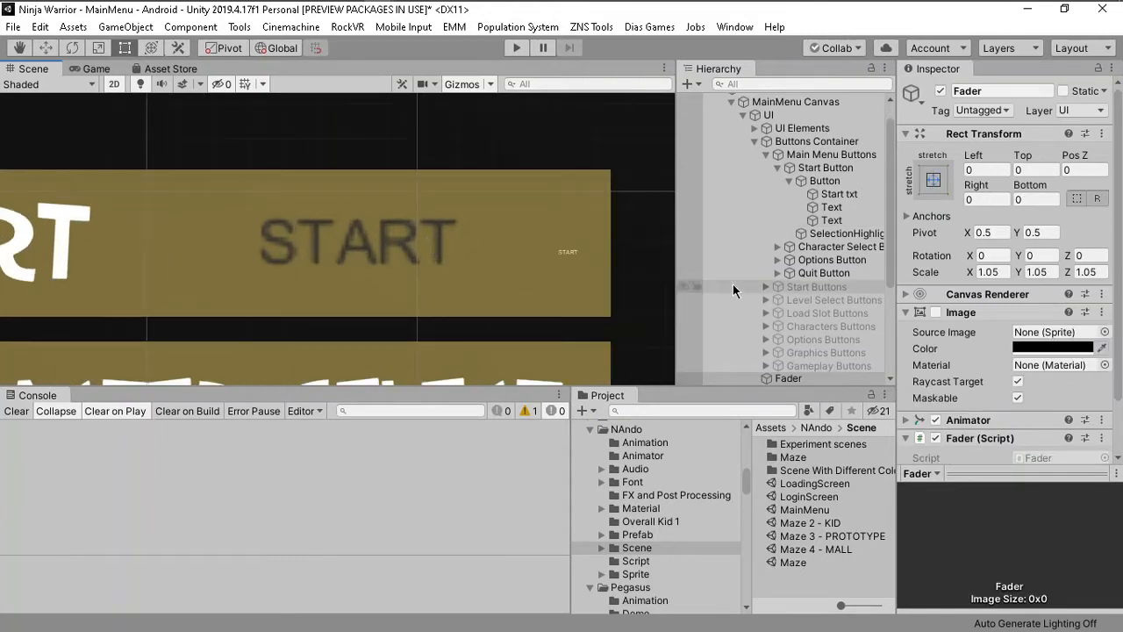
pyautogui.scroll(1, 376, 250)
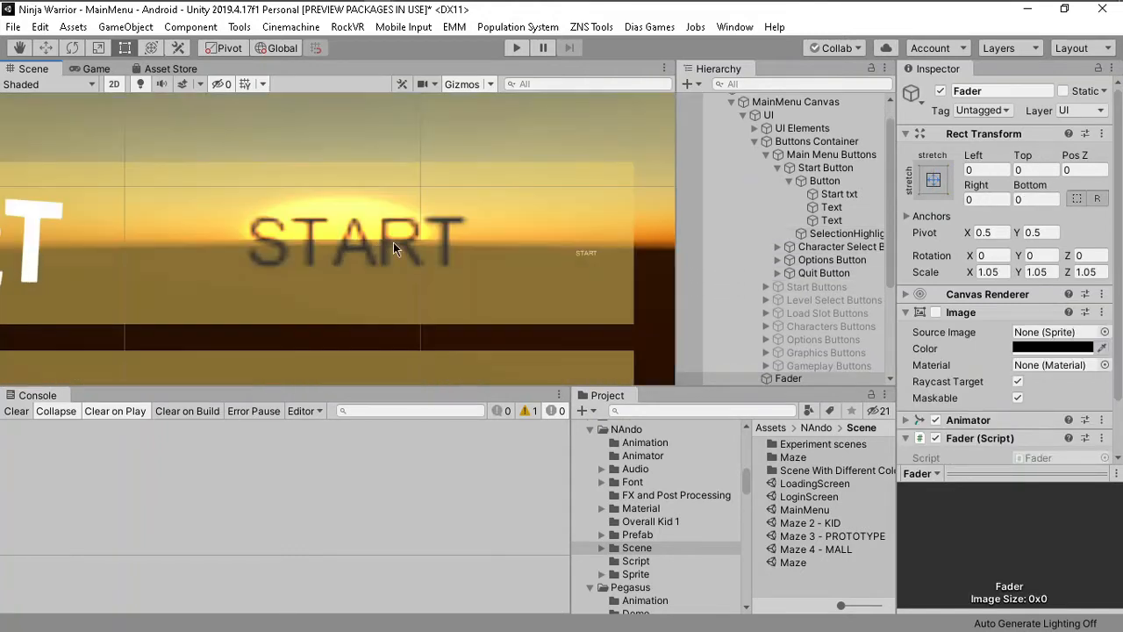
pyautogui.scroll(4, 364, 222)
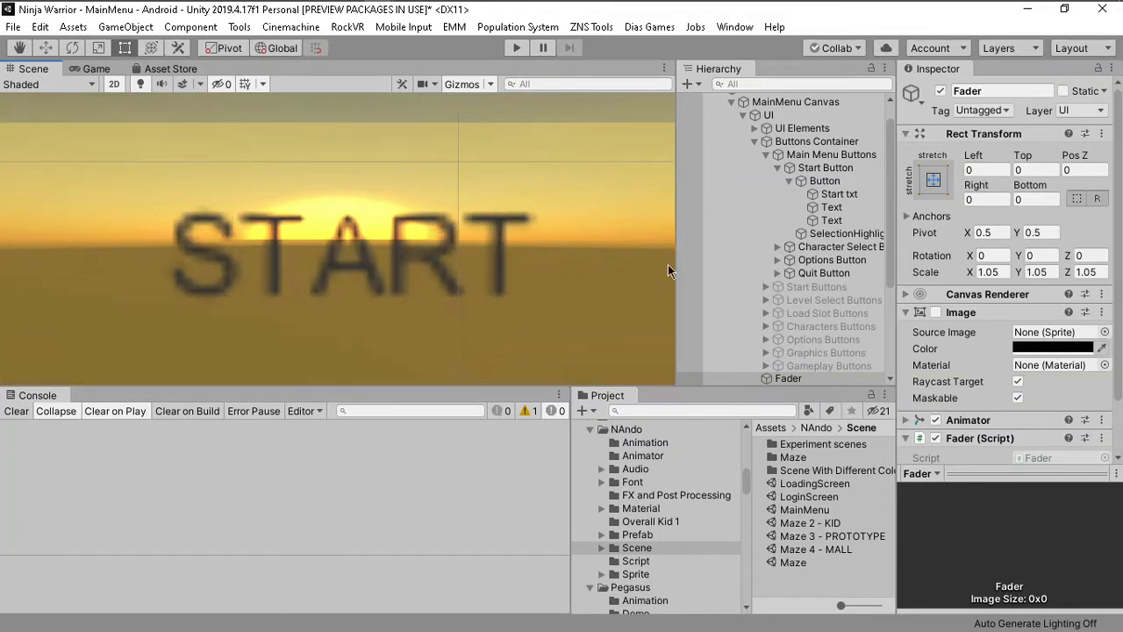
# Compare the Text Mesh START label with the TextMeshPro Start txt label, examining the latter's letter edges up close.
pyautogui.doubleClick(833, 210)
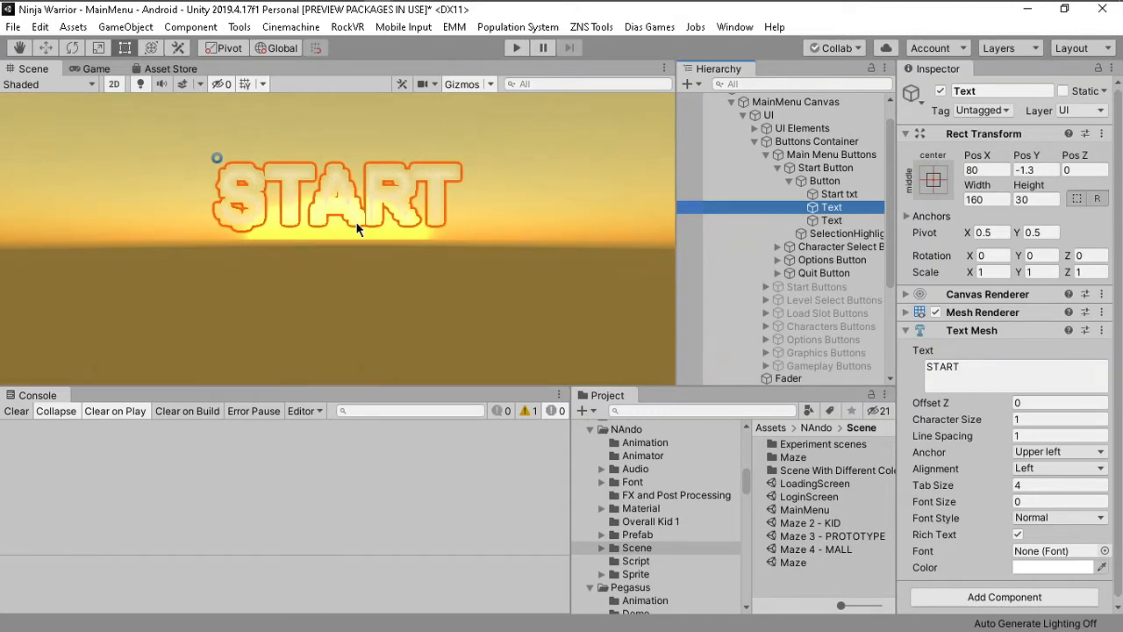
pyautogui.doubleClick(840, 194)
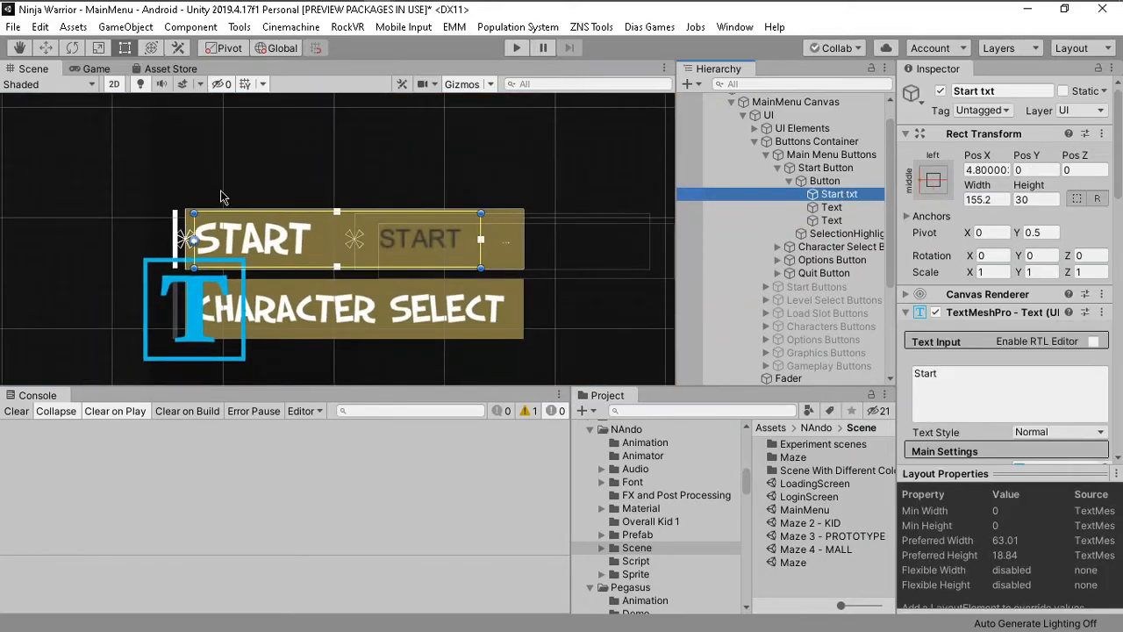
pyautogui.scroll(5, 221, 243)
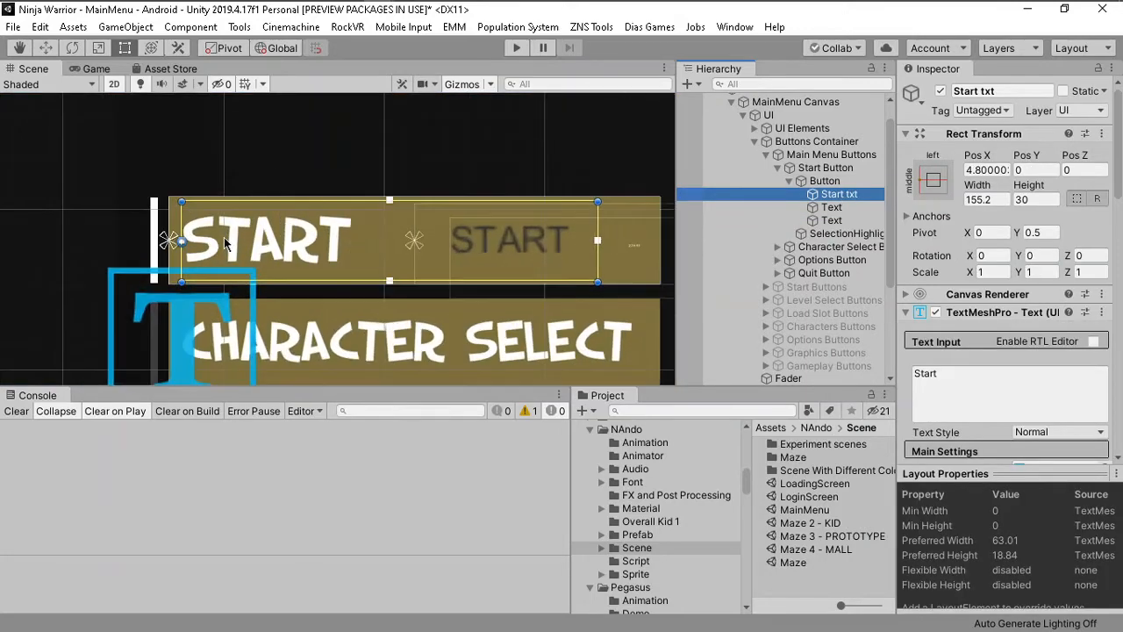
pyautogui.scroll(2, 223, 243)
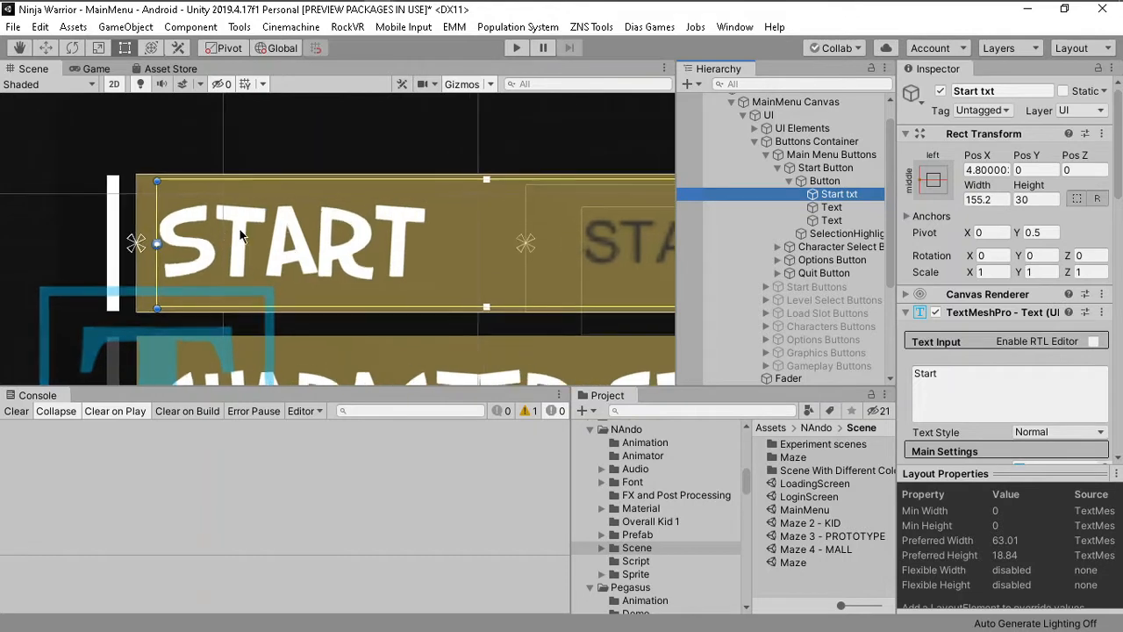
pyautogui.scroll(2, 238, 225)
pyautogui.scroll(4, 240, 230)
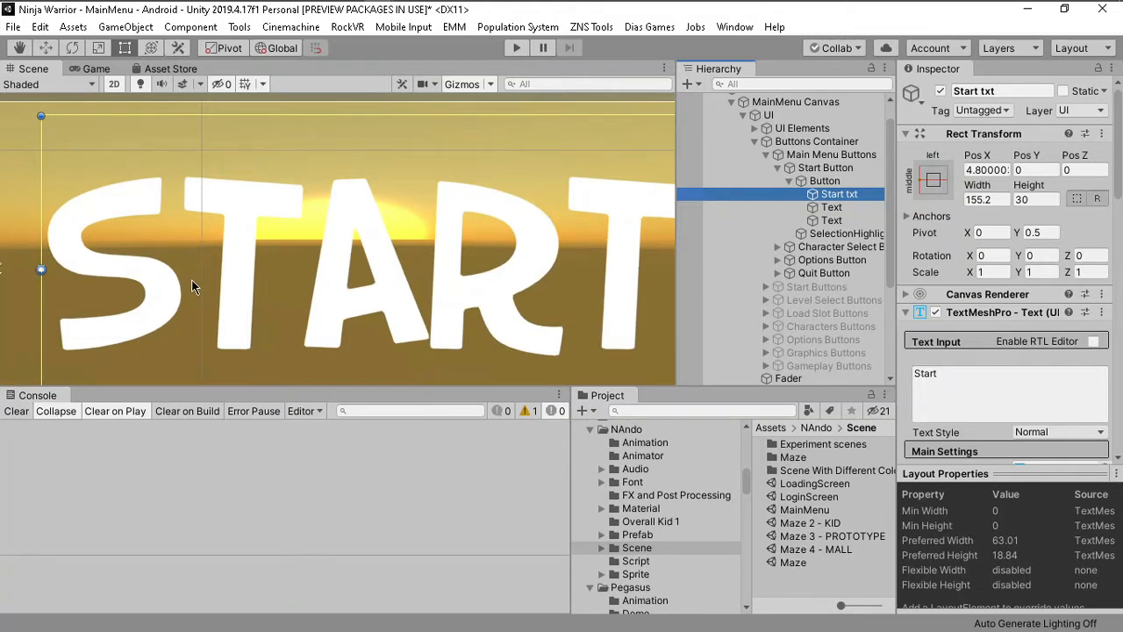
pyautogui.scroll(4, 195, 286)
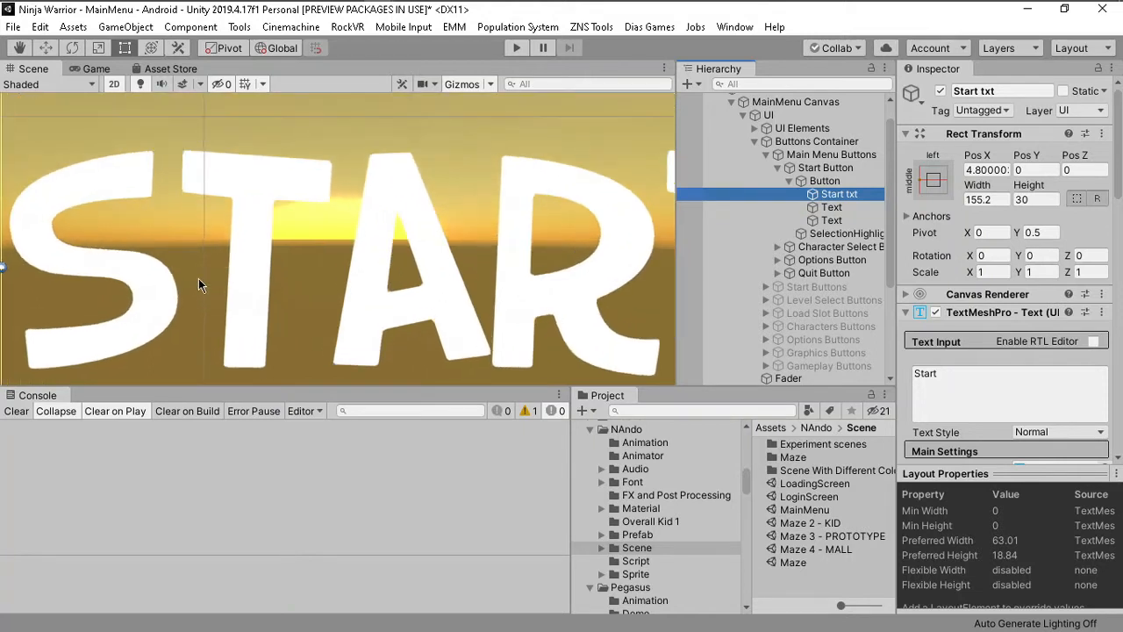
pyautogui.scroll(5, 199, 279)
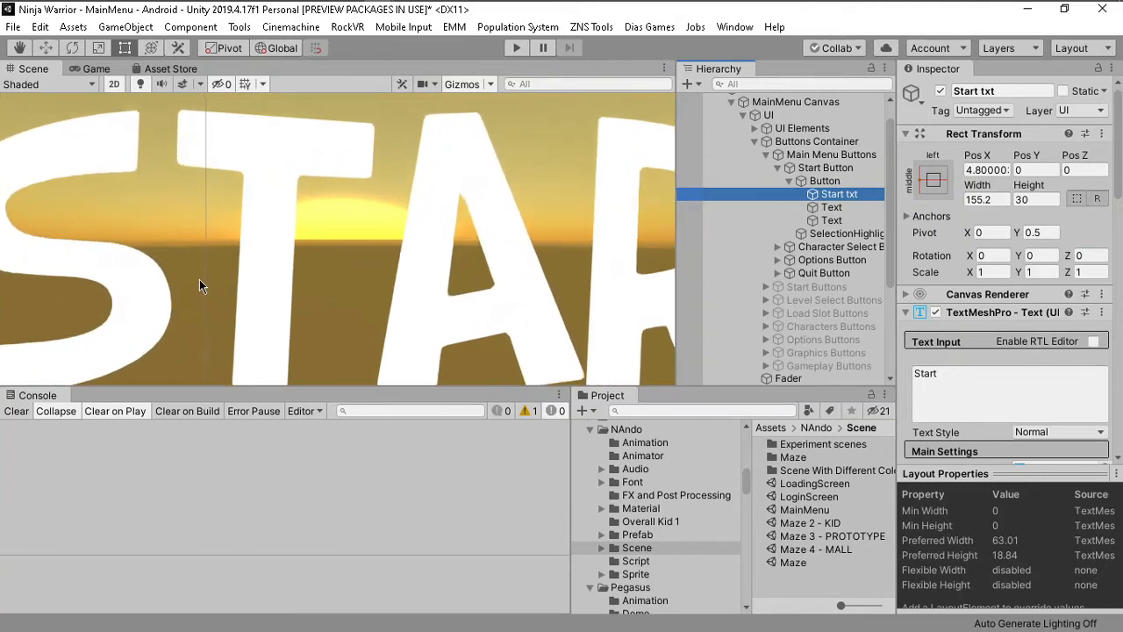
pyautogui.scroll(5, 199, 279)
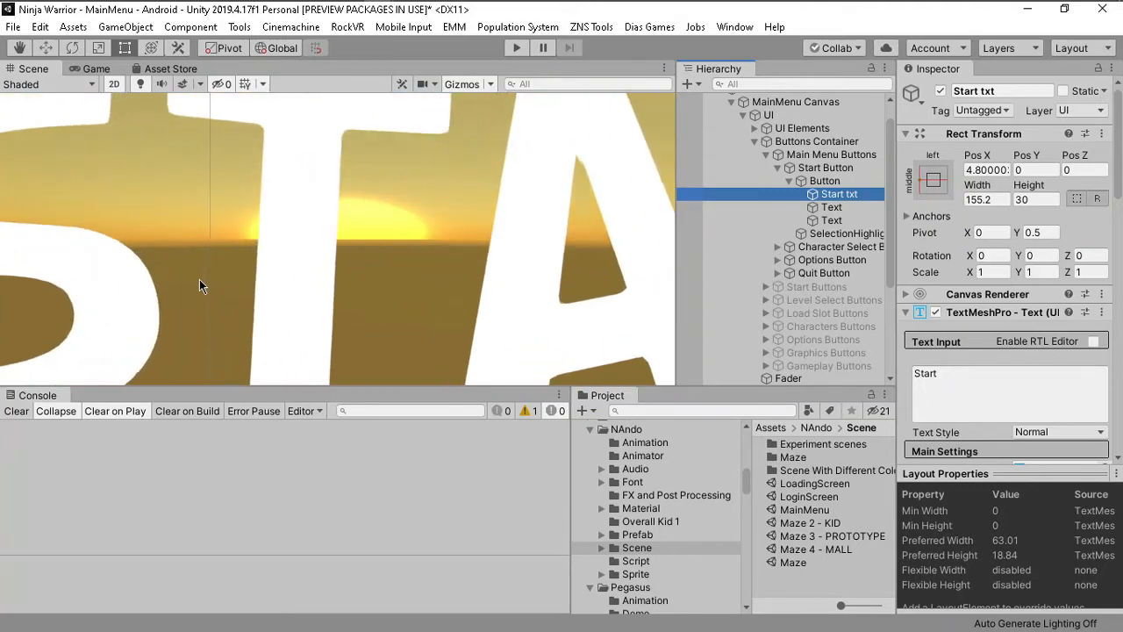
# Delete both comparison Text objects, the Text Mesh and the standard UI Text, from the Start button's Button object.
pyautogui.scroll(-5, 201, 277)
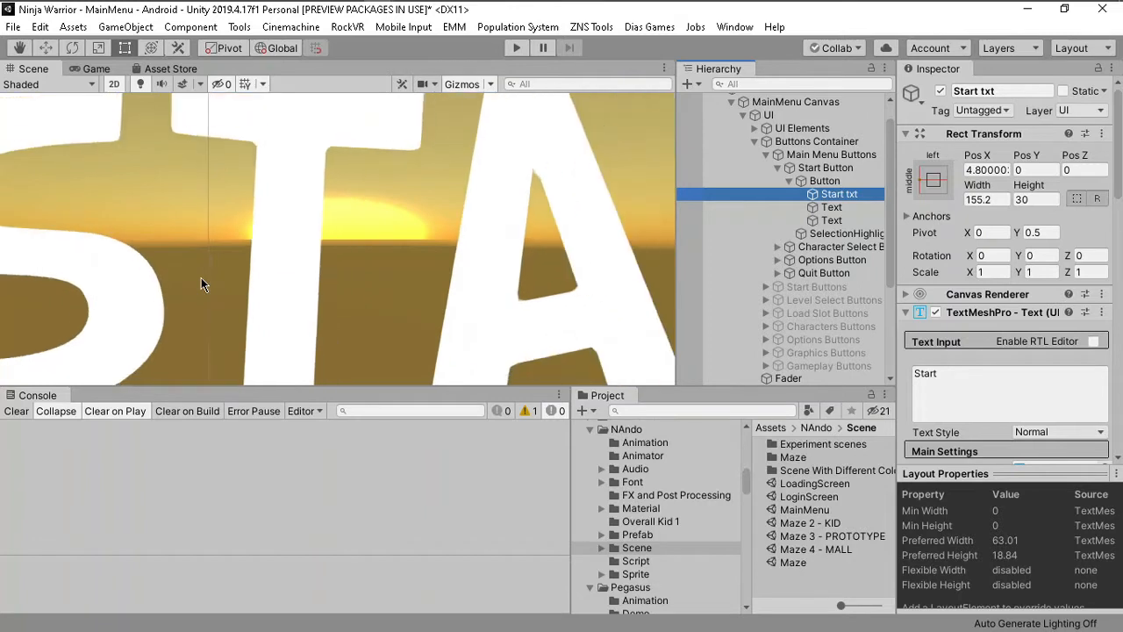
pyautogui.scroll(-5, 227, 252)
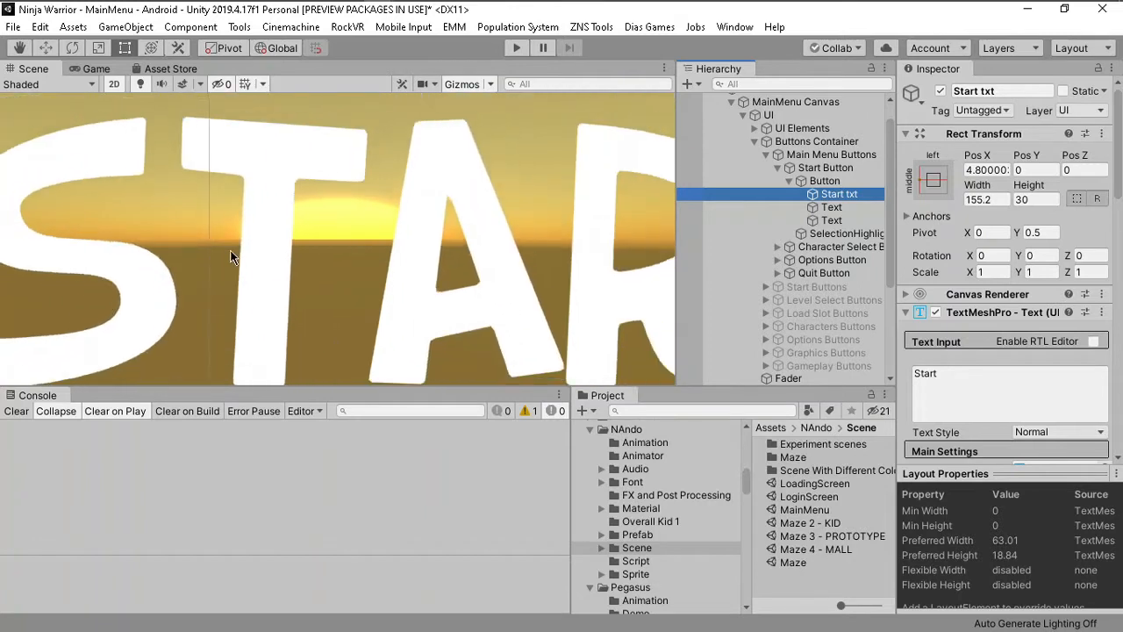
pyautogui.scroll(-1, 292, 204)
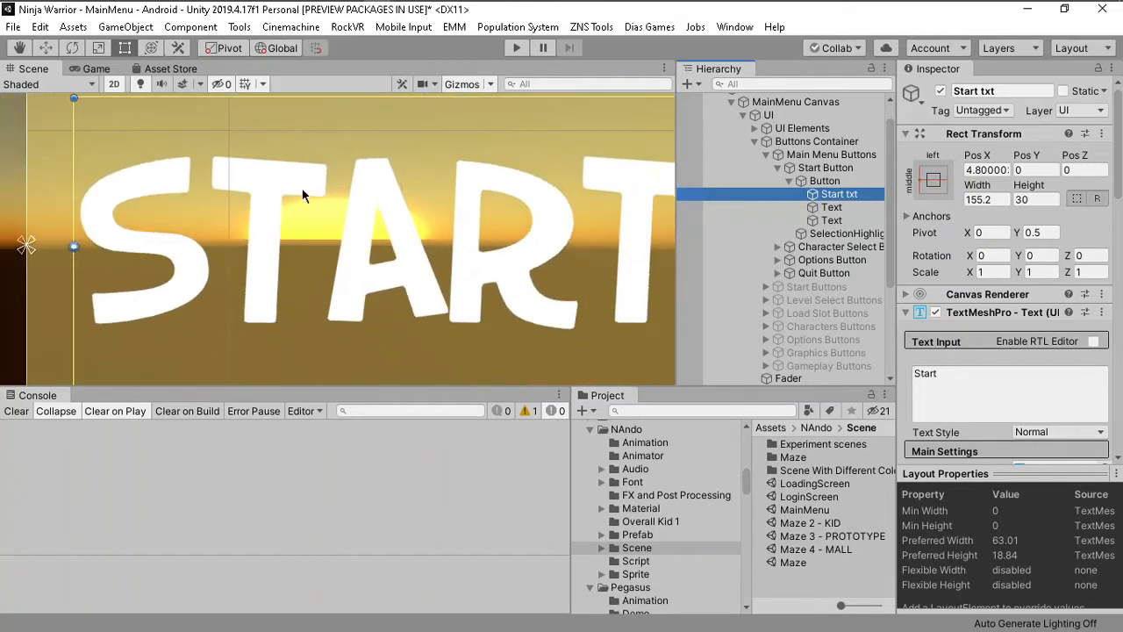
pyautogui.click(856, 207)
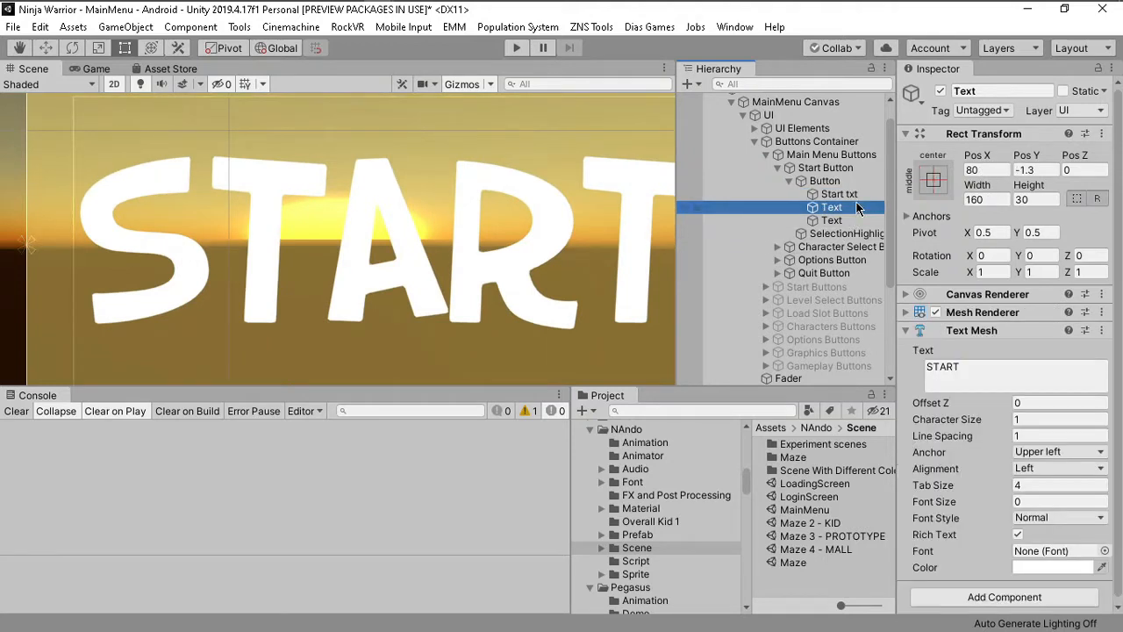
pyautogui.hotkey('shift', 'Down')
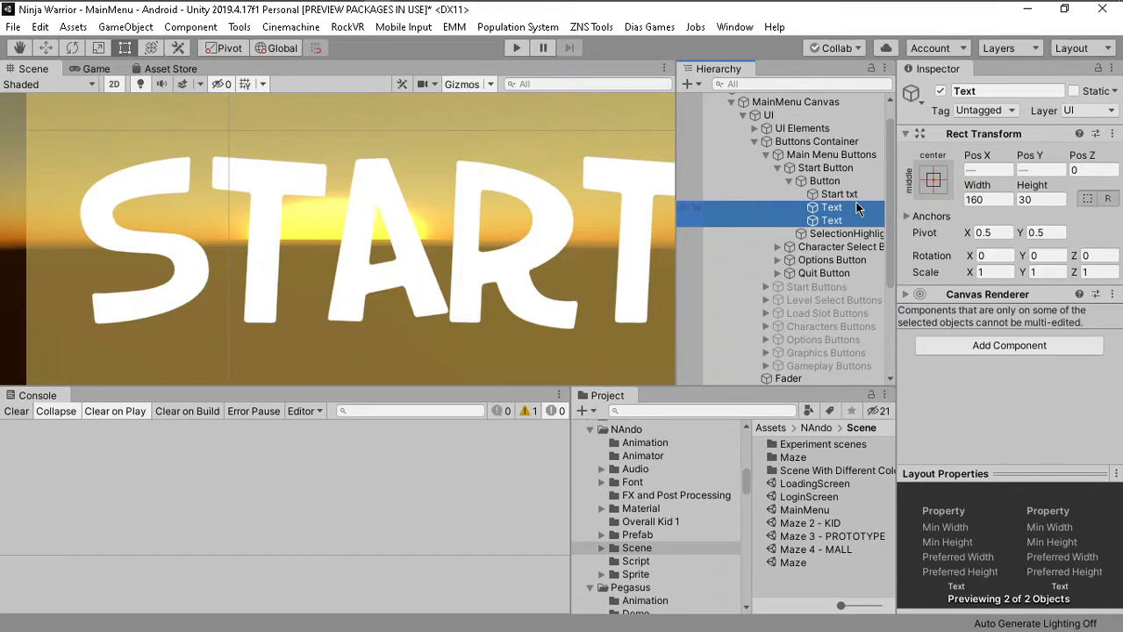
pyautogui.press('Left')
pyautogui.press('Left')
pyautogui.press('Left')
pyautogui.press('Left')
pyautogui.press('Left')
pyautogui.press('Left')
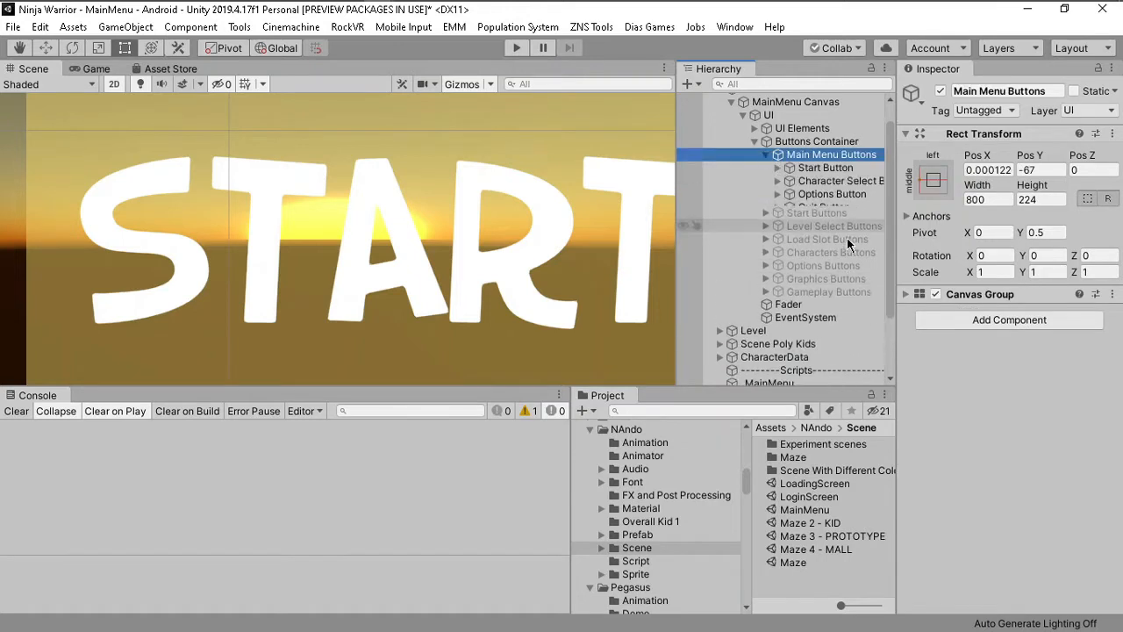
# Create a new standard UI Text object as a child of the Start button's Button object.
pyautogui.press('Right')
pyautogui.press('Right')
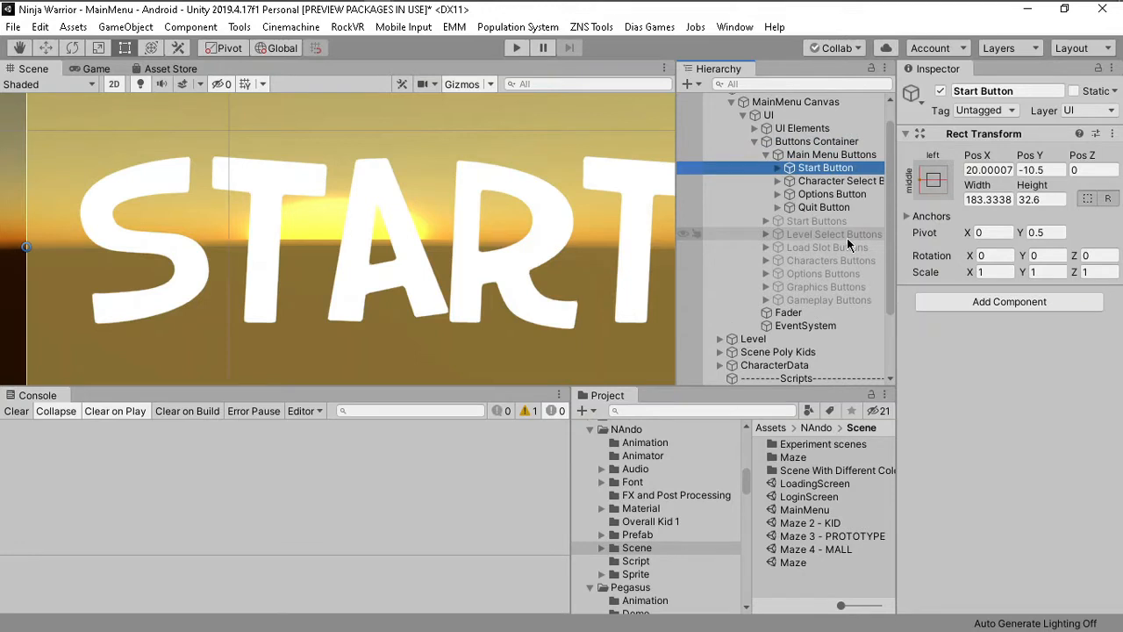
pyautogui.press('Down')
pyautogui.press('Up')
pyautogui.press('Down')
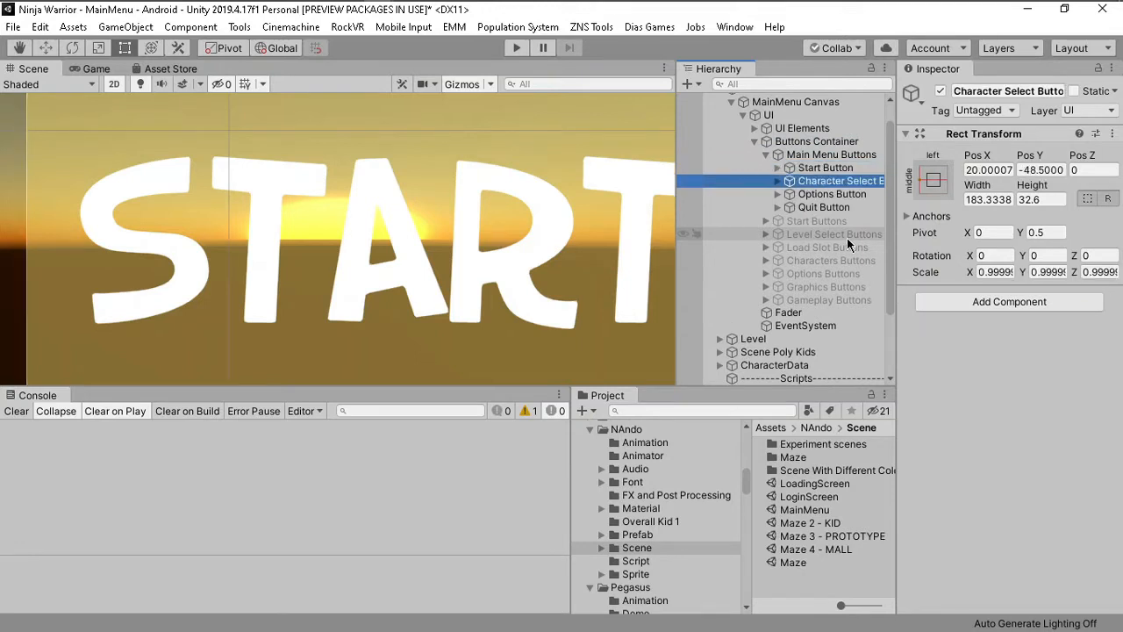
pyautogui.press('Up')
pyautogui.press('Right')
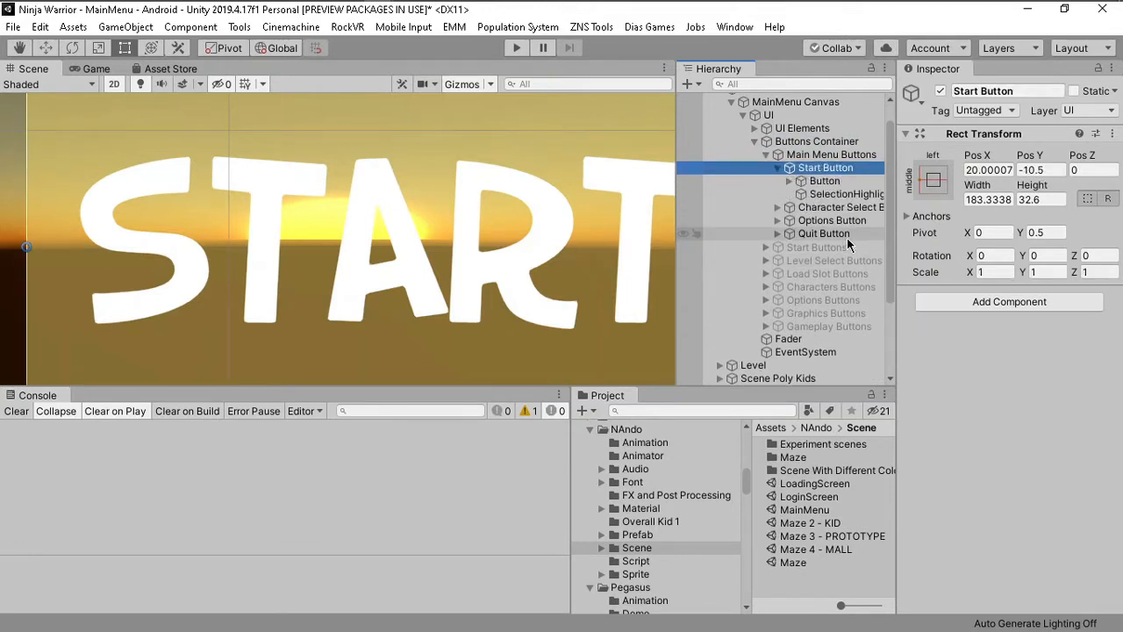
pyautogui.press('Down')
pyautogui.press('Right')
pyautogui.press('Down')
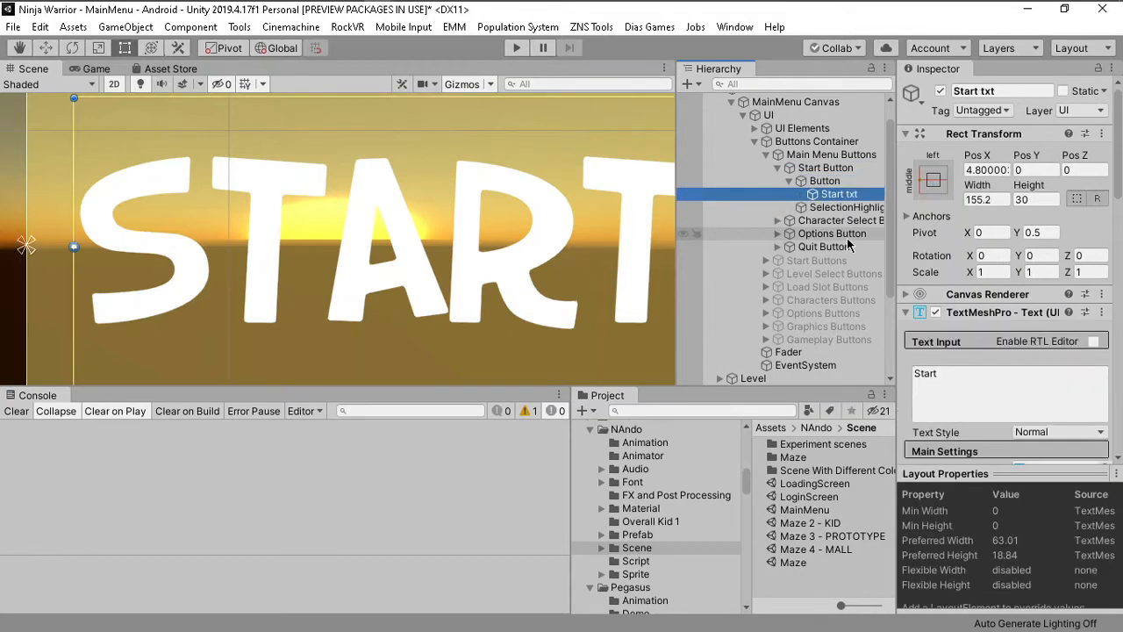
pyautogui.click(828, 183)
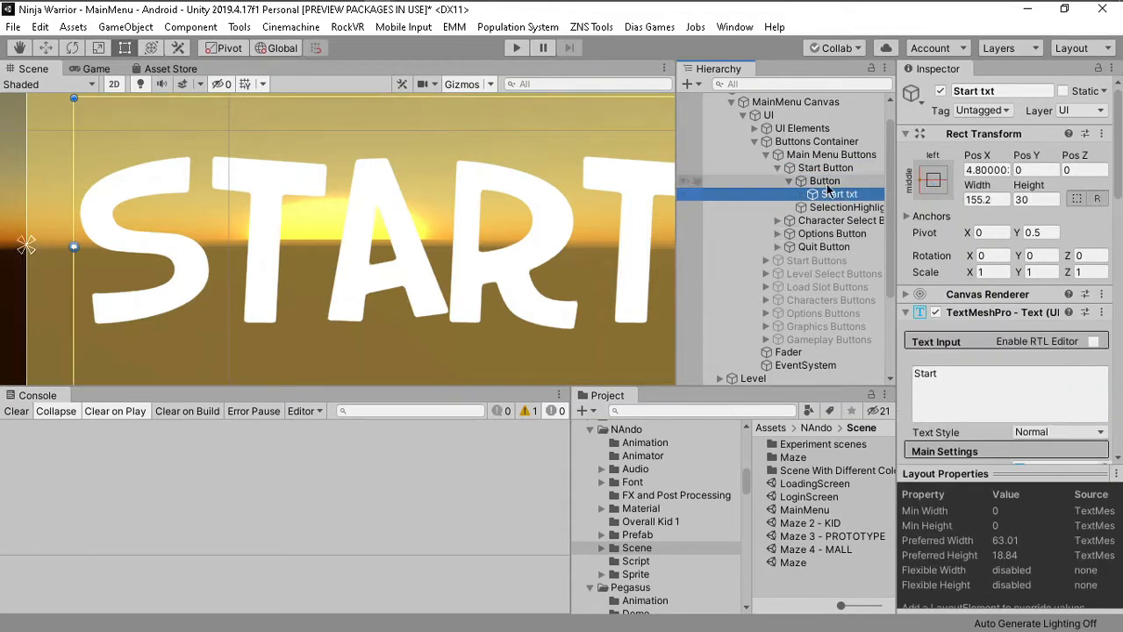
pyautogui.rightClick(826, 185)
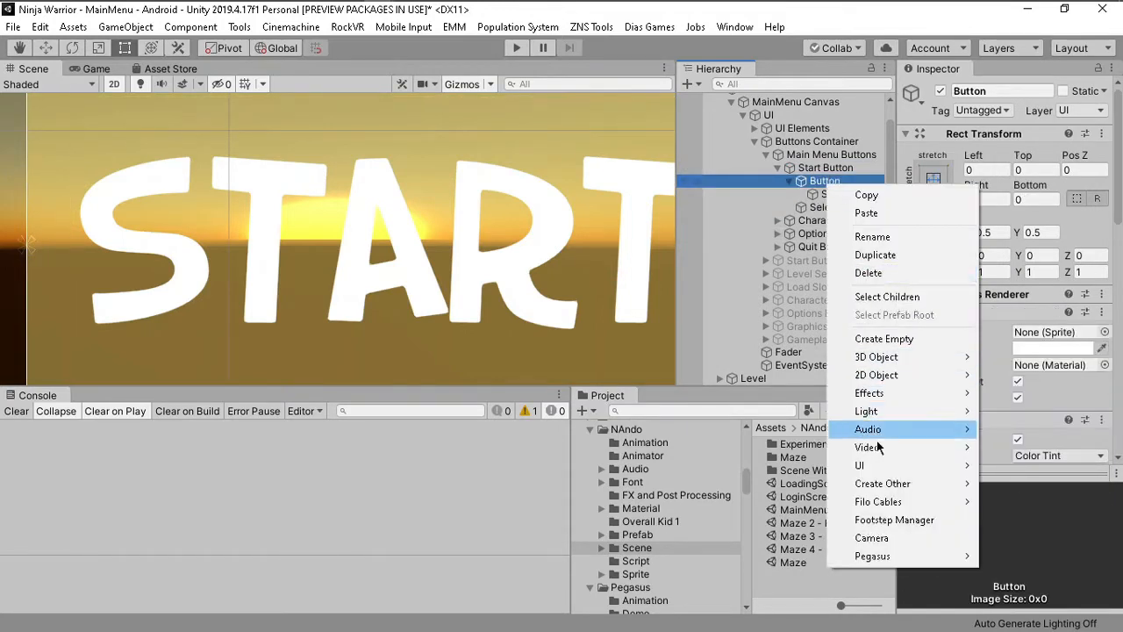
pyautogui.moveTo(881, 452)
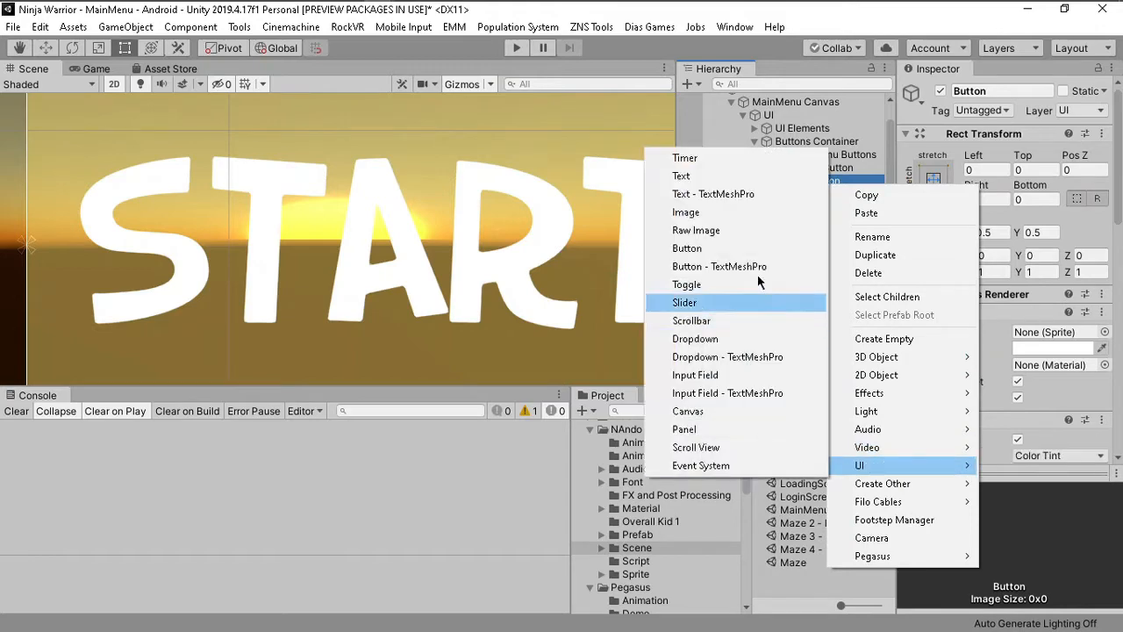
pyautogui.click(758, 176)
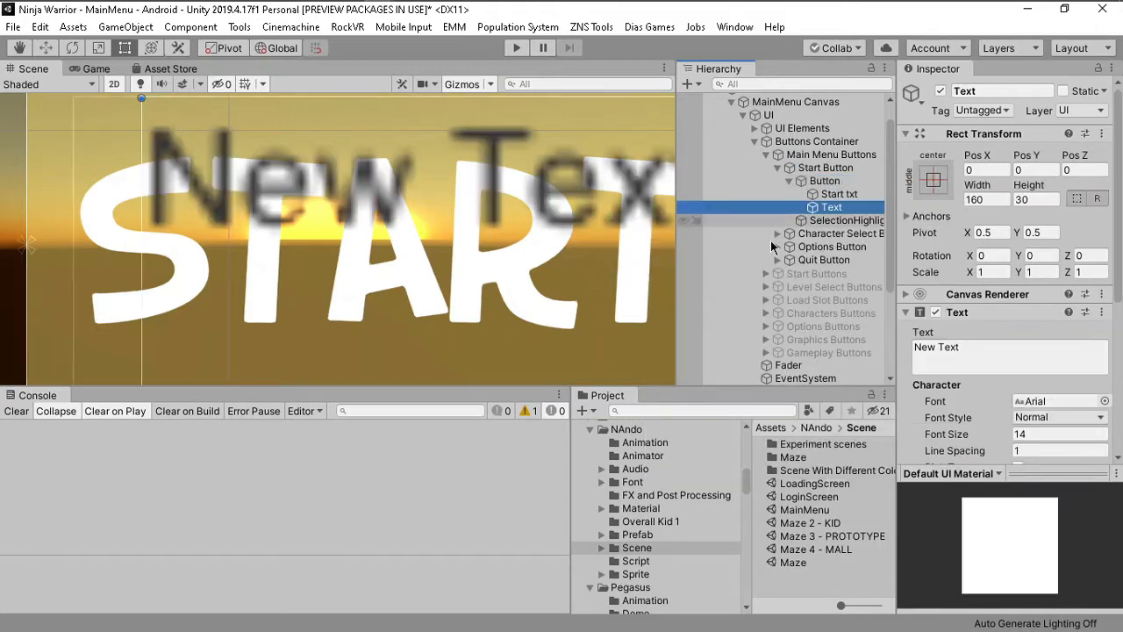
# Copy the Rect Transform of Start txt and paste its values onto the new Text object.
pyautogui.click(841, 194)
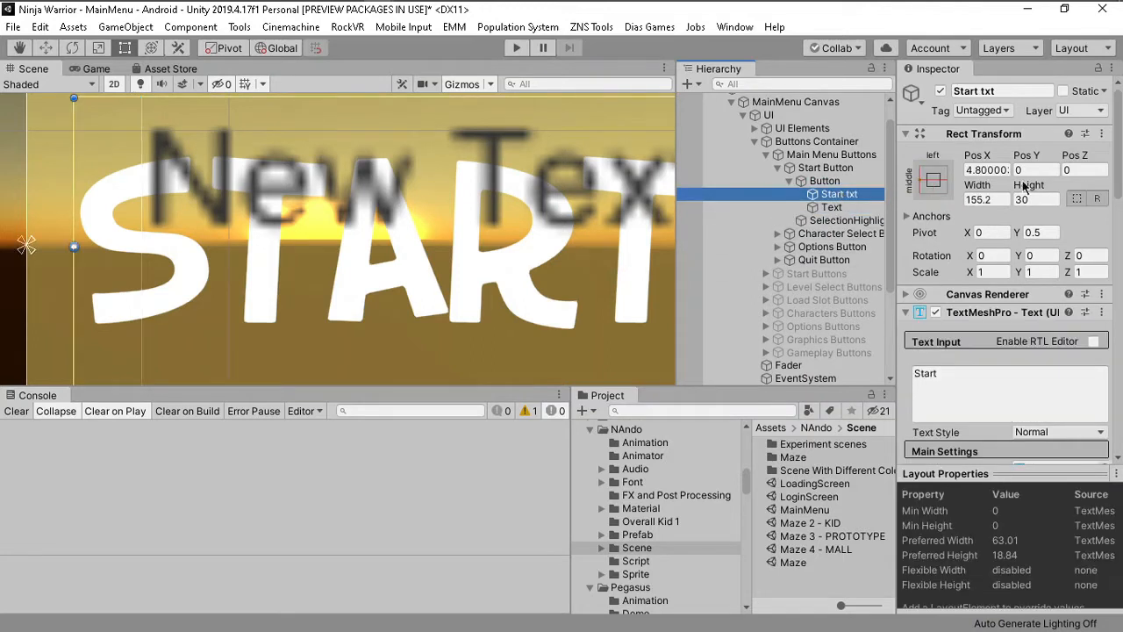
pyautogui.click(1102, 133)
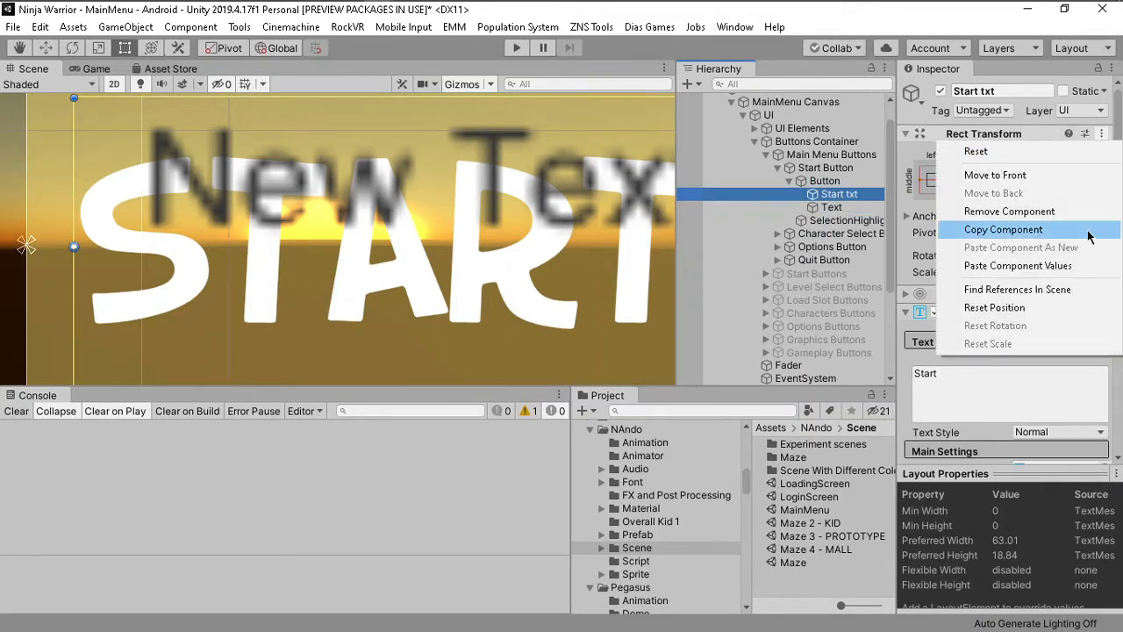
pyautogui.click(1084, 265)
pyautogui.click(855, 209)
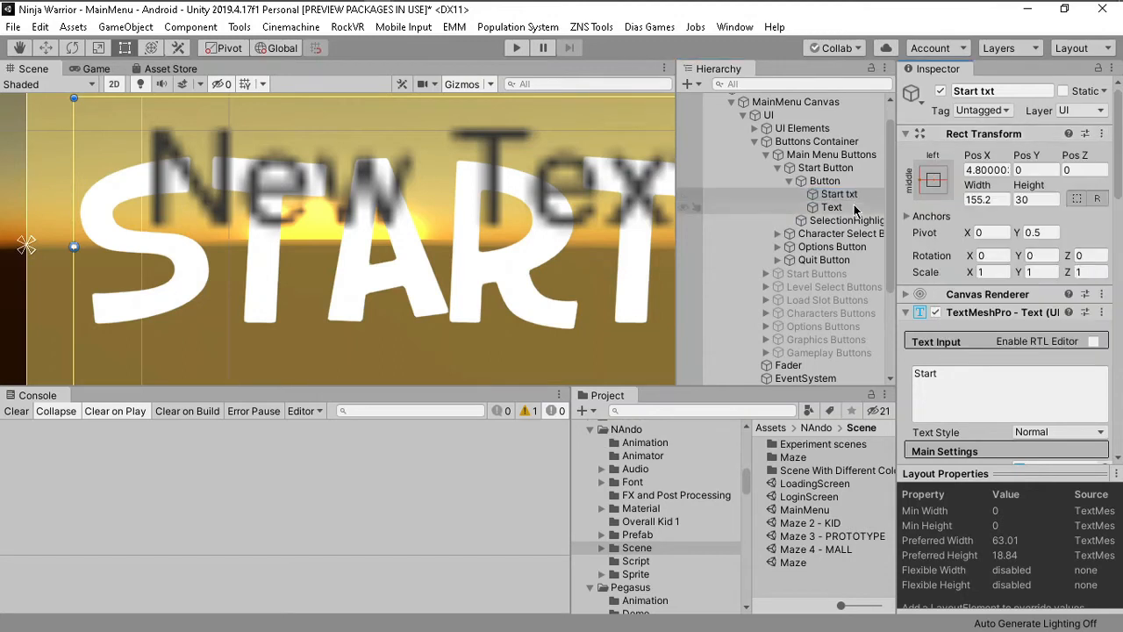
pyautogui.click(1102, 133)
pyautogui.click(1018, 265)
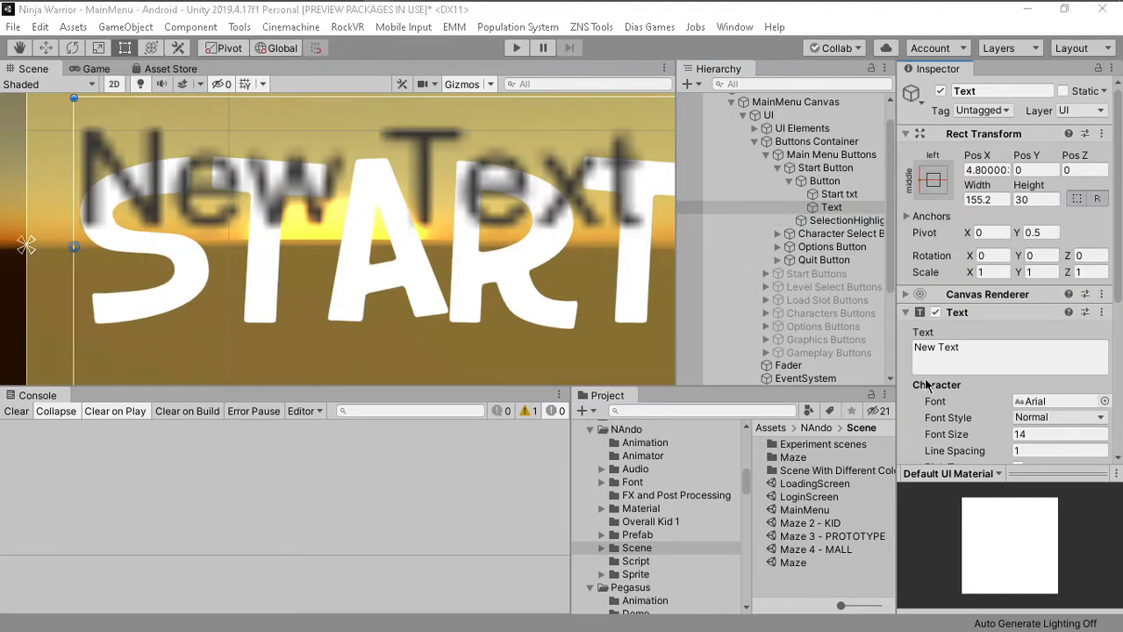
# Center the new Text's alignment horizontally and vertically and set its content to START.
pyautogui.scroll(-4, 931, 378)
pyautogui.click(1036, 322)
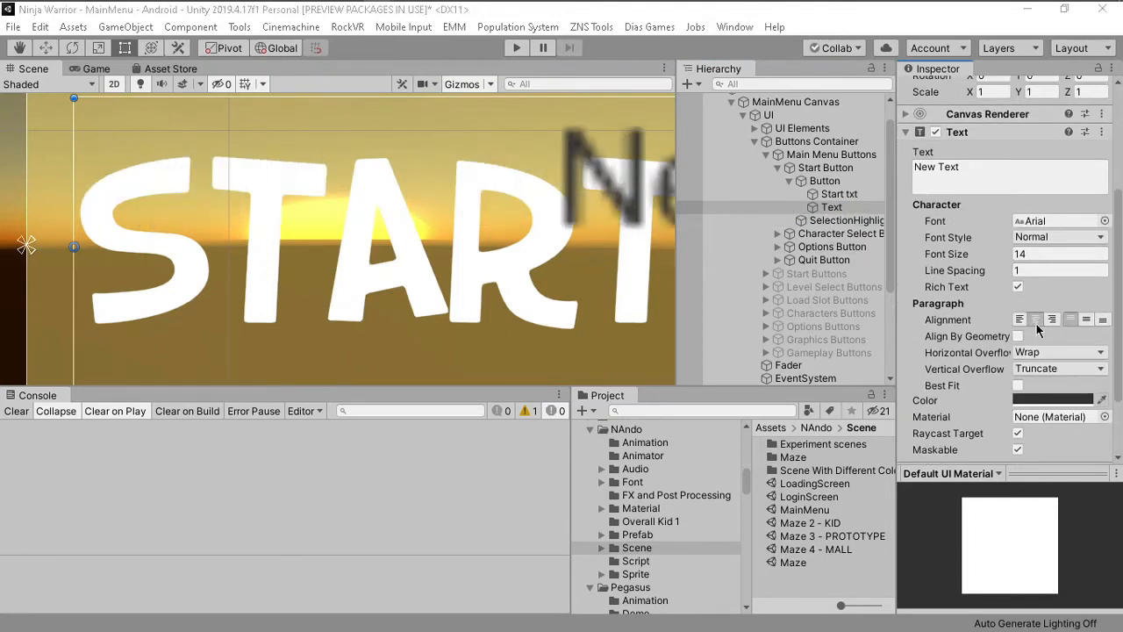
pyautogui.click(1088, 321)
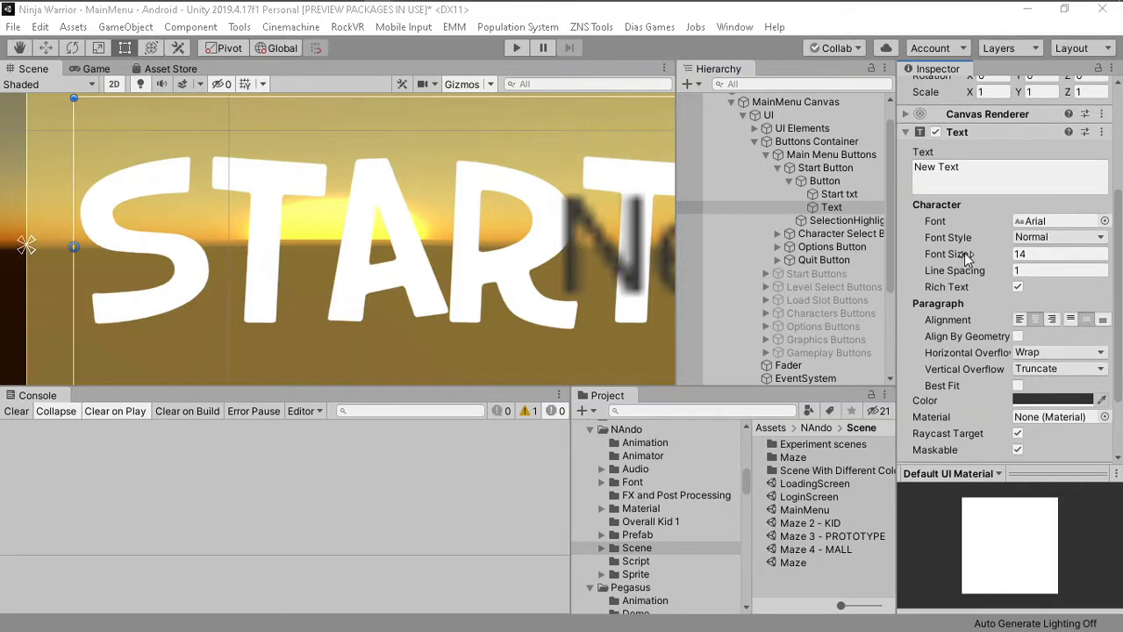
pyautogui.click(983, 172)
pyautogui.write('S')
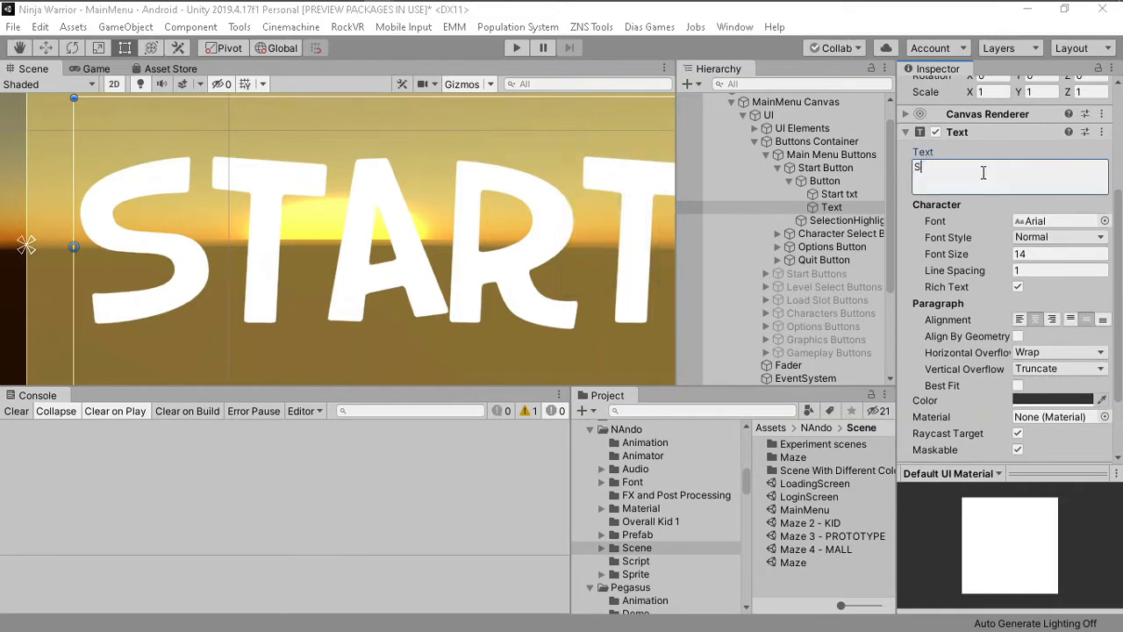
pyautogui.write('TART')
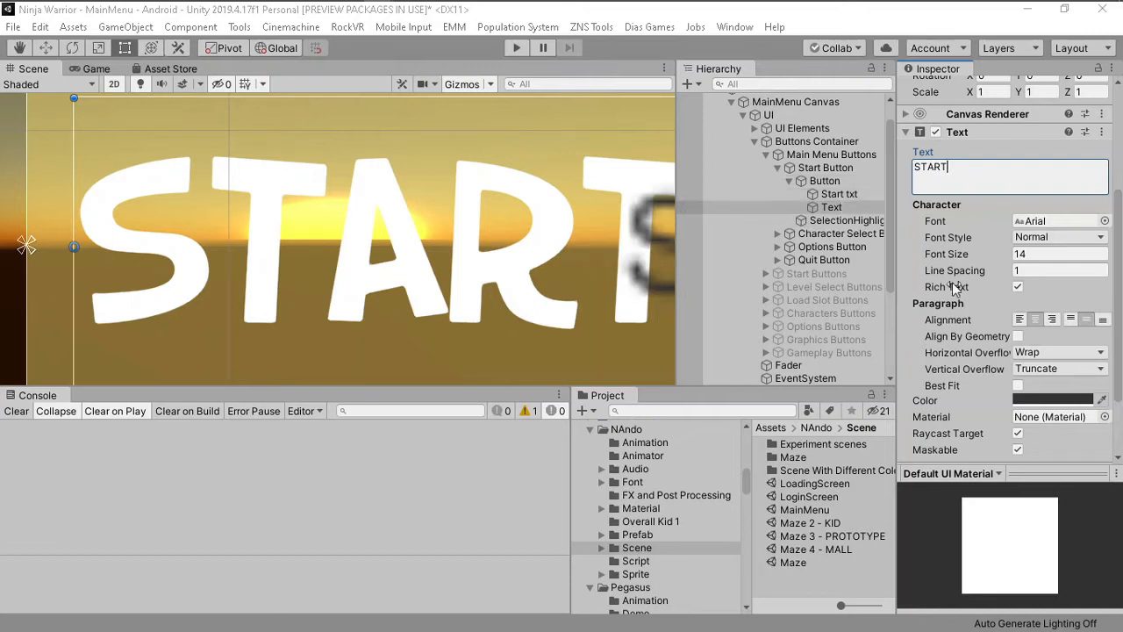
# Set the new Text's font size to 22 and its horizontal alignment to left.
pyautogui.click(1056, 254)
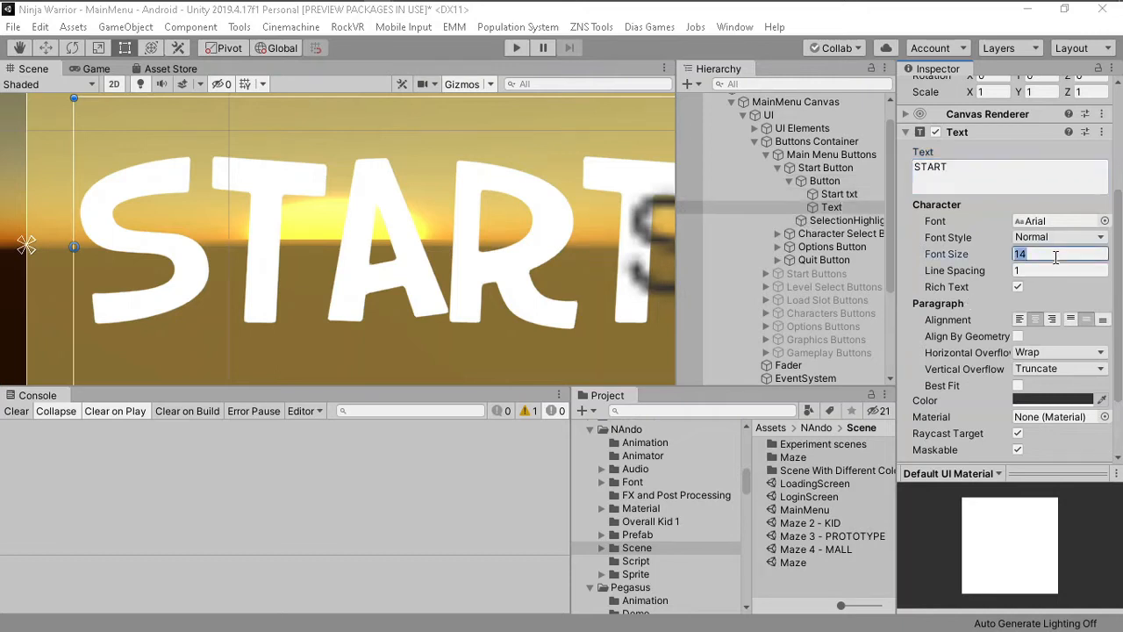
pyautogui.write('22')
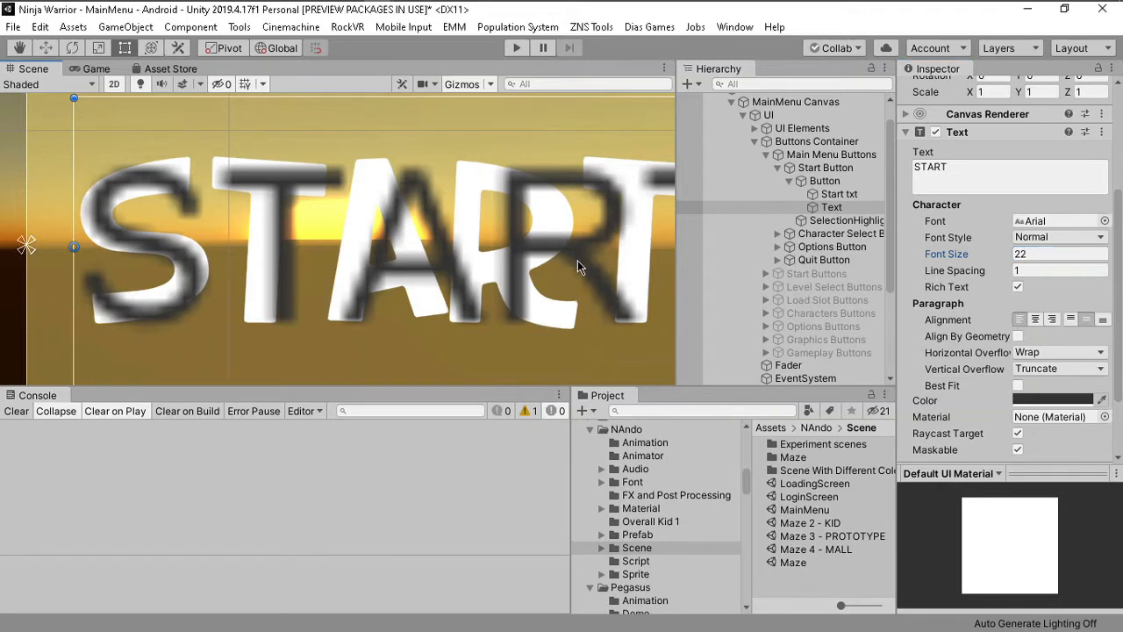
pyautogui.scroll(-10, 578, 261)
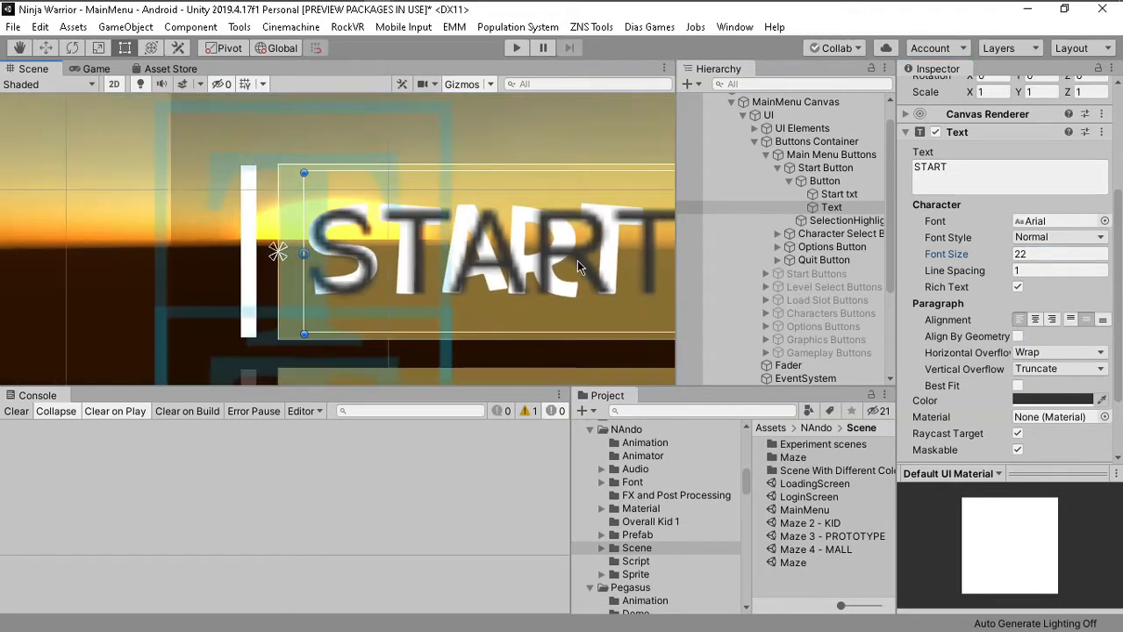
pyautogui.press('q')
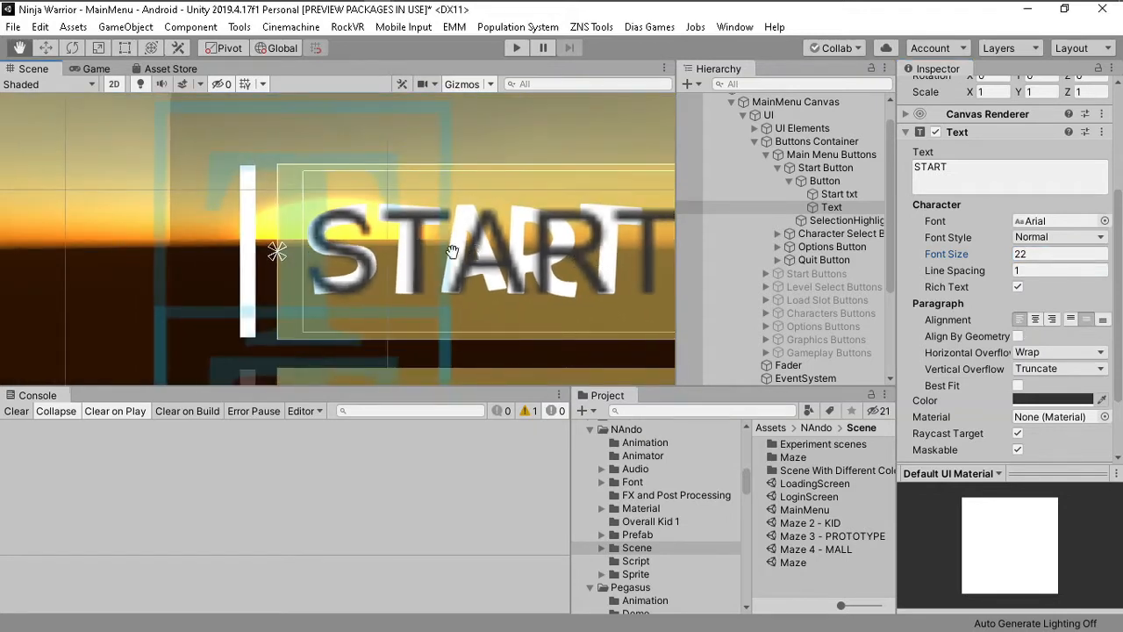
pyautogui.moveTo(479, 253); pyautogui.dragTo(270, 222)
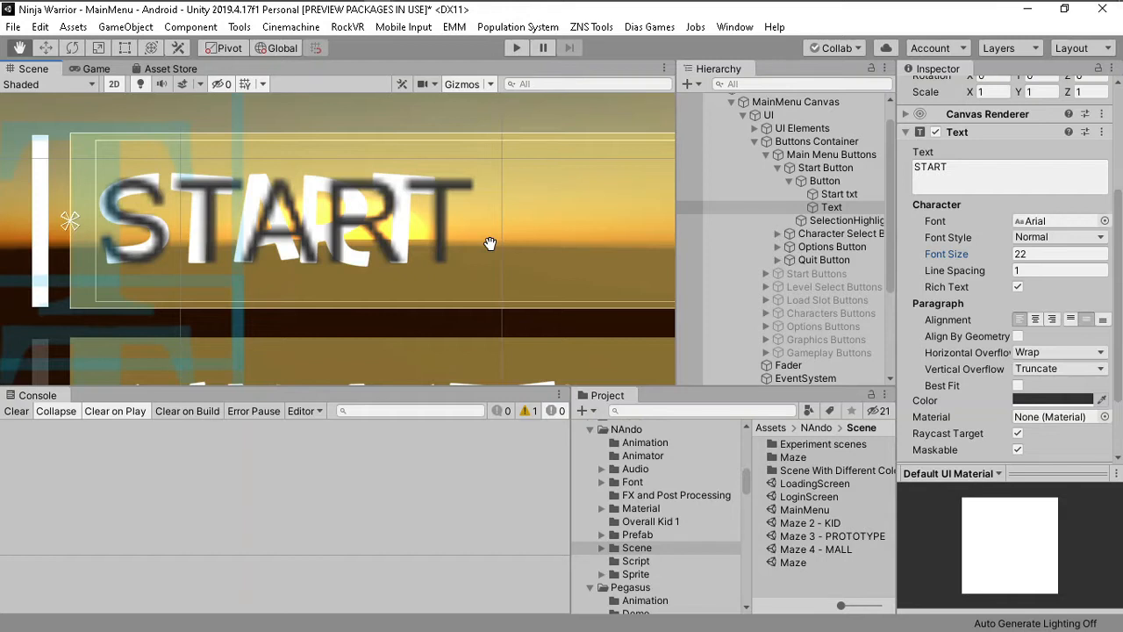
# Deactivate the TextMeshPro Start txt object under the Start button's Button object.
pyautogui.click(839, 195)
pyautogui.press('Down')
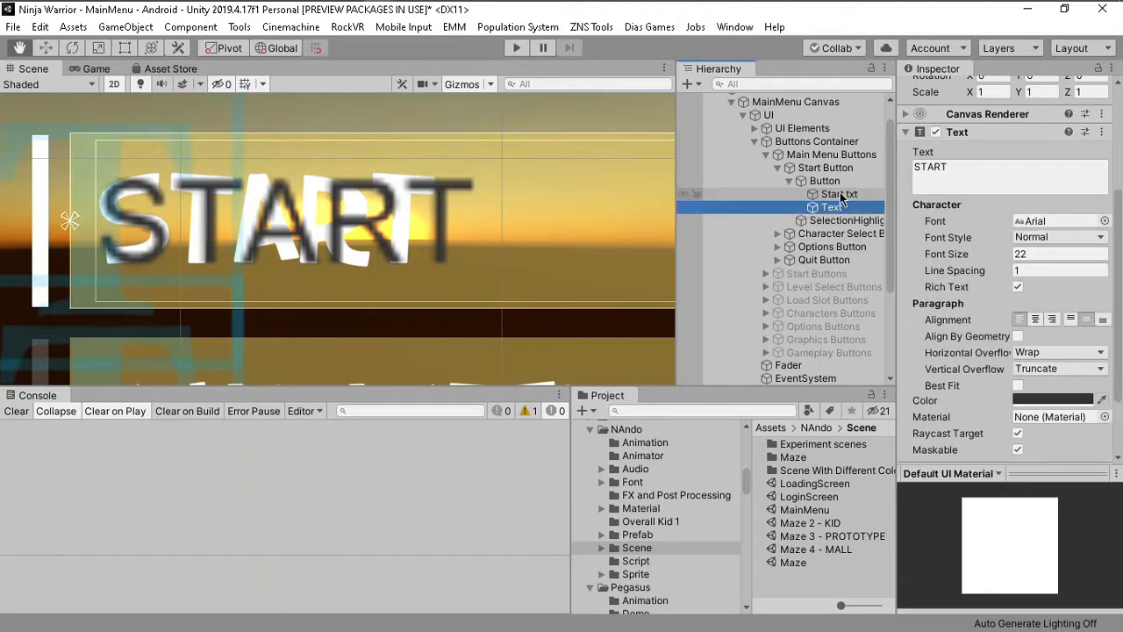
pyautogui.press('Up')
pyautogui.press('Left')
pyautogui.press('Left')
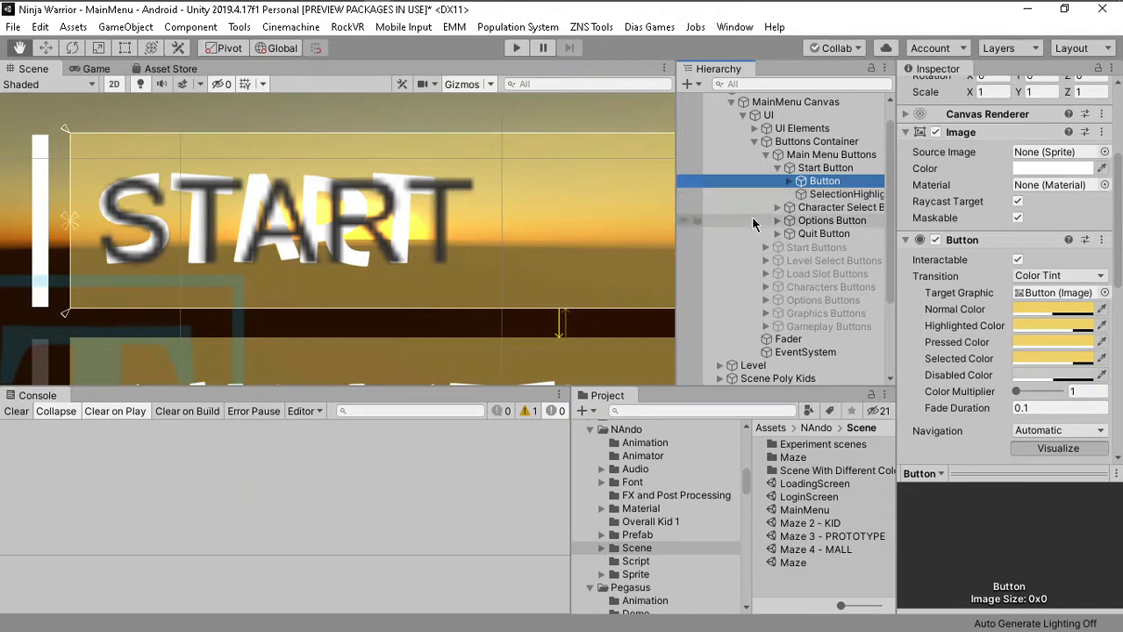
pyautogui.click(789, 181)
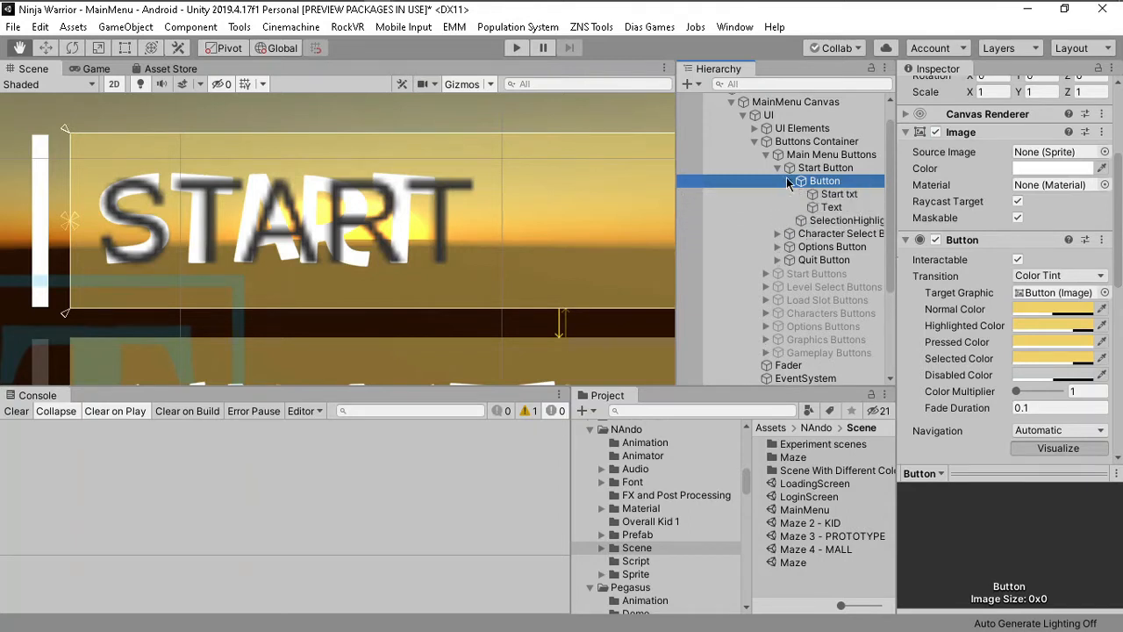
pyautogui.click(830, 208)
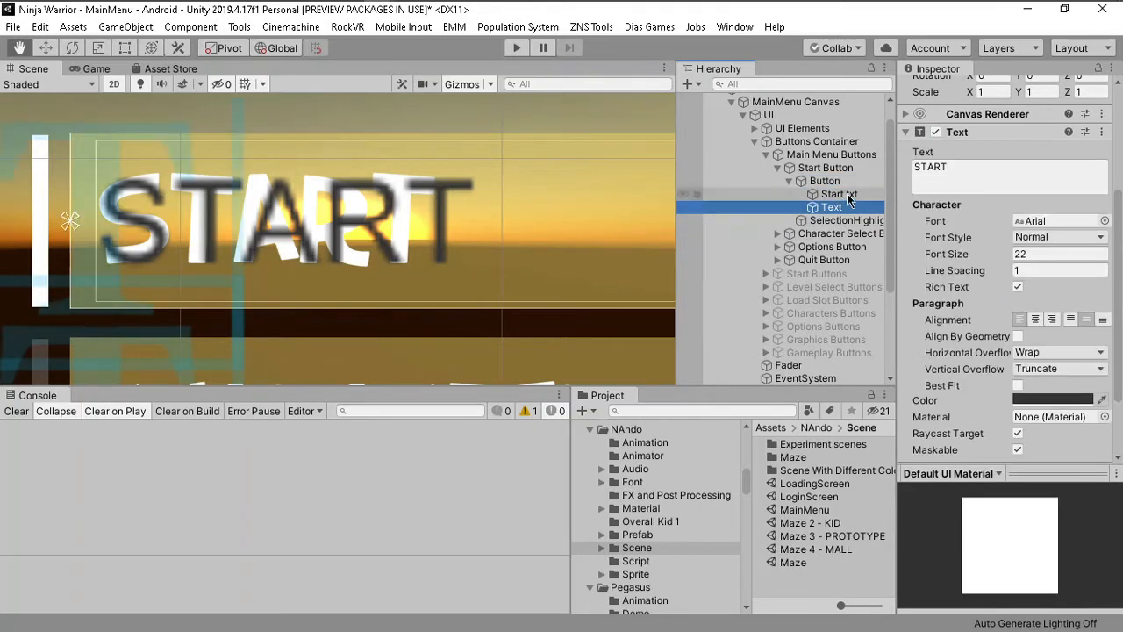
pyautogui.click(838, 194)
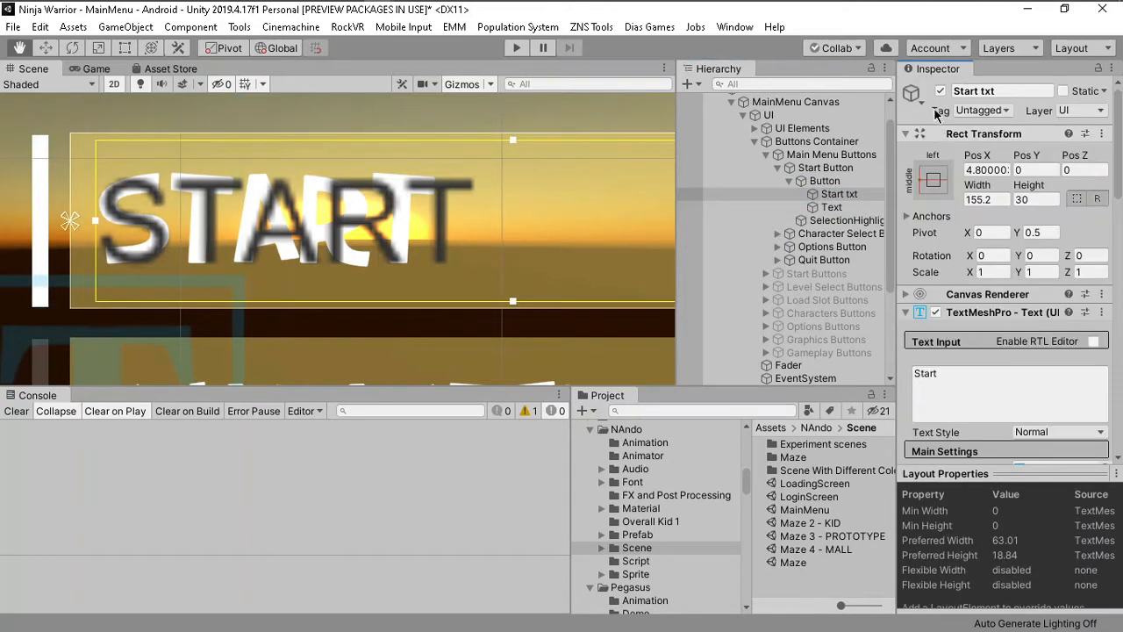
pyautogui.click(941, 91)
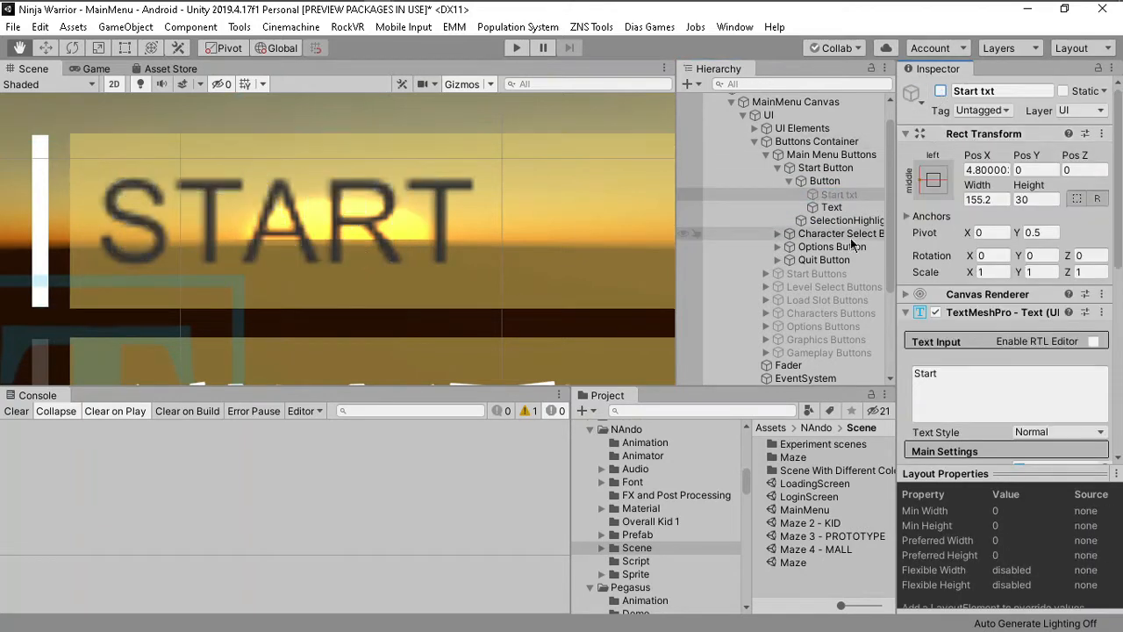
# Run the scene in Play mode to view the main menu with the standard UI Text START label.
pyautogui.click(514, 48)
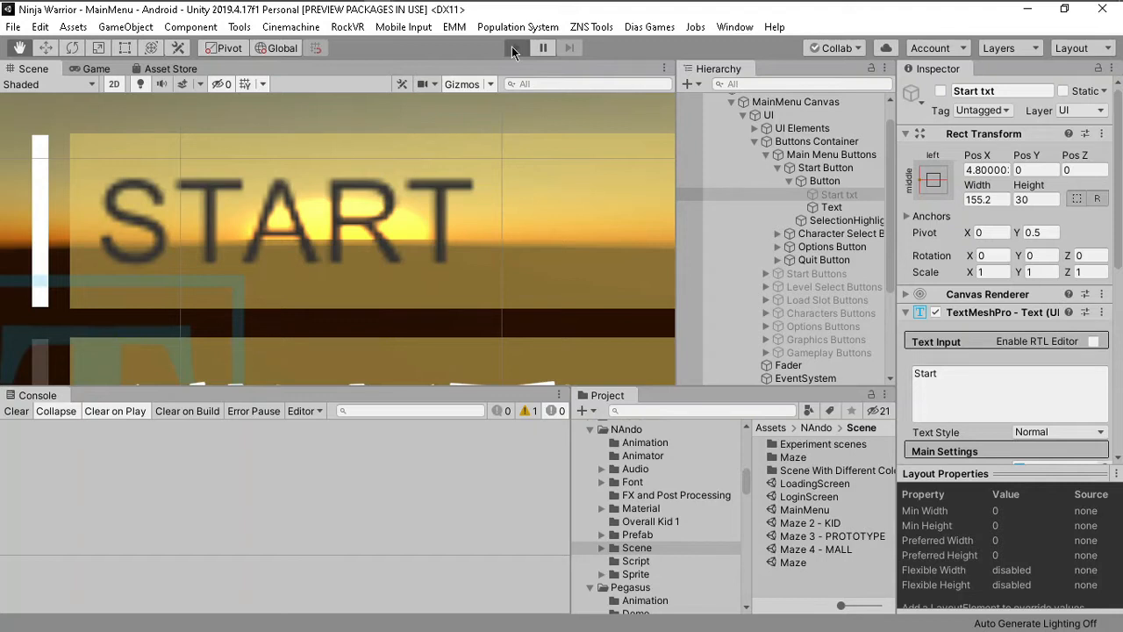
pyautogui.click(514, 49)
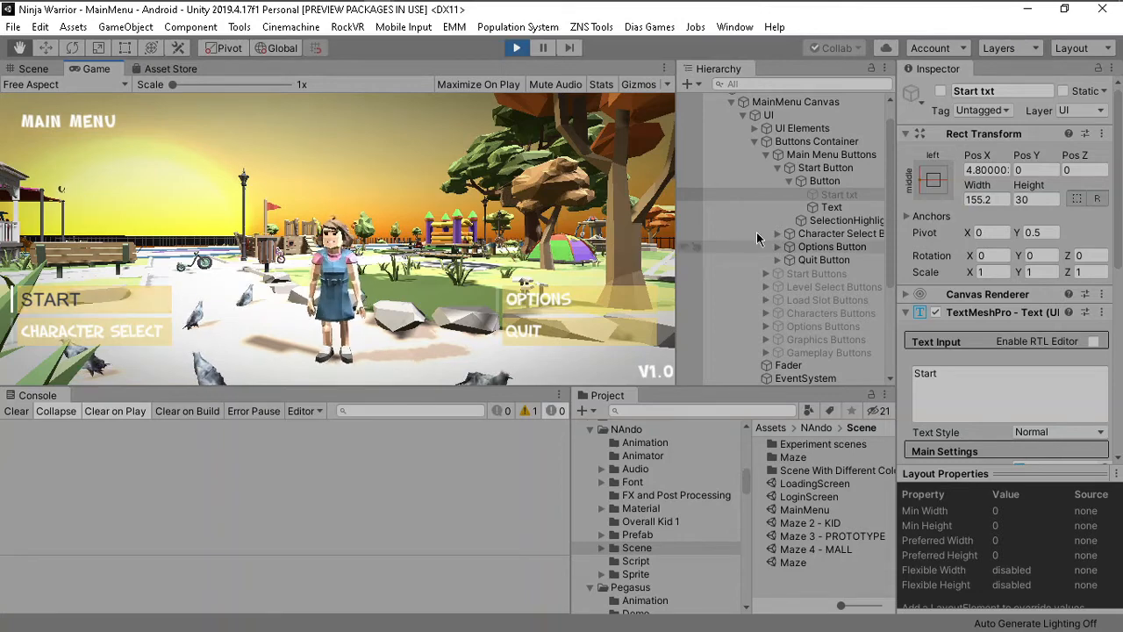
# Move the standard Text object out of Button to directly above it under Start Button, and view the START label in the running game.
pyautogui.click(548, 50)
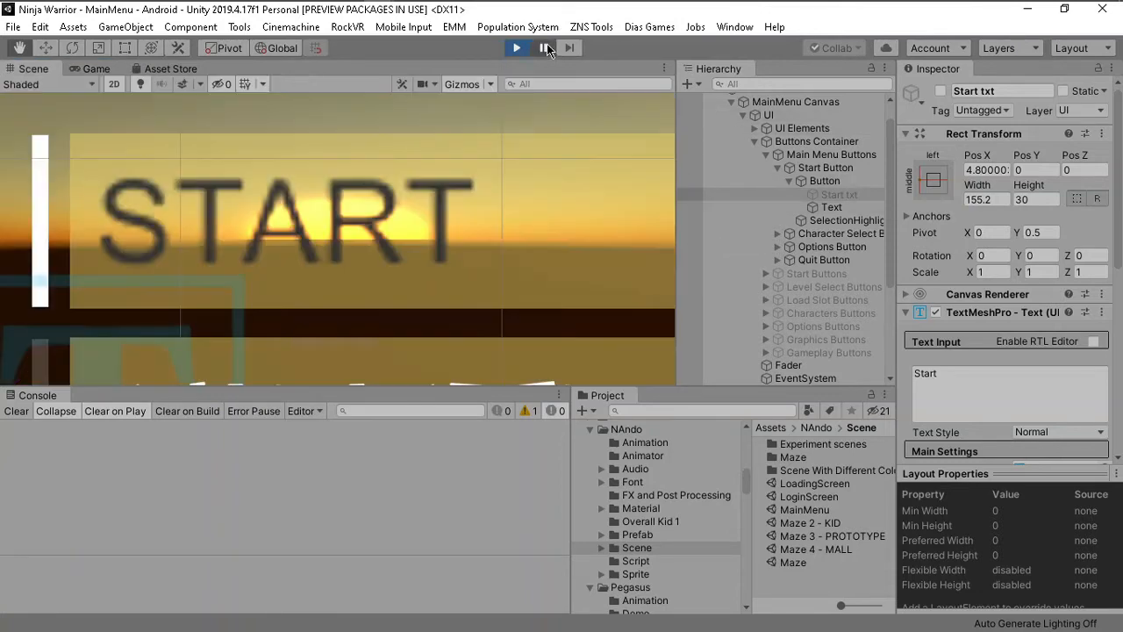
pyautogui.click(834, 208)
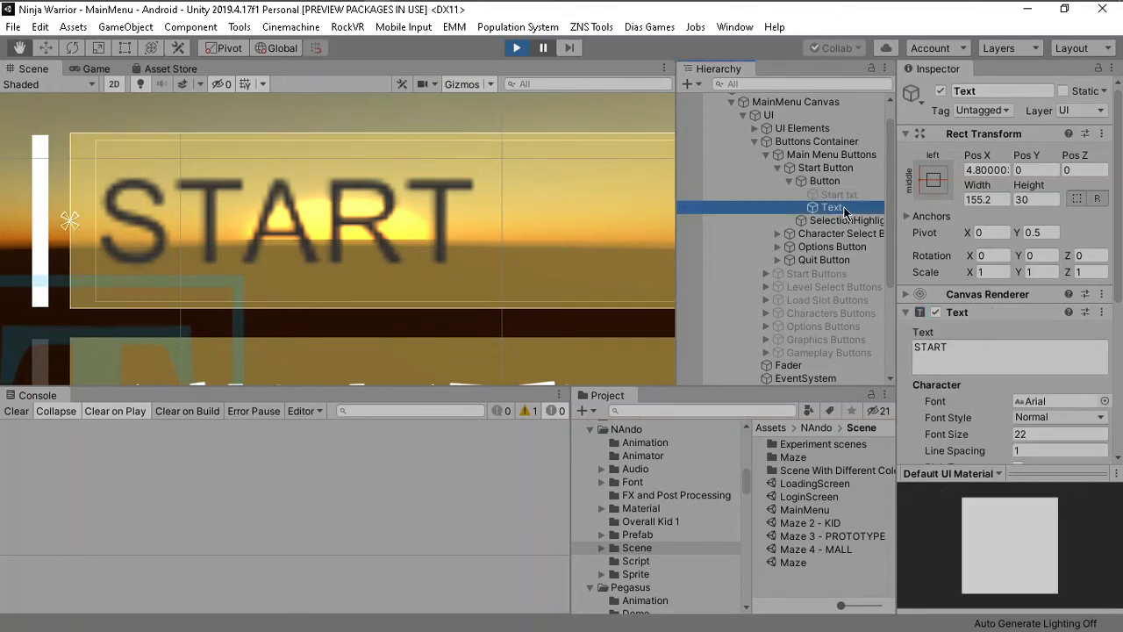
pyautogui.moveTo(844, 211); pyautogui.dragTo(847, 181)
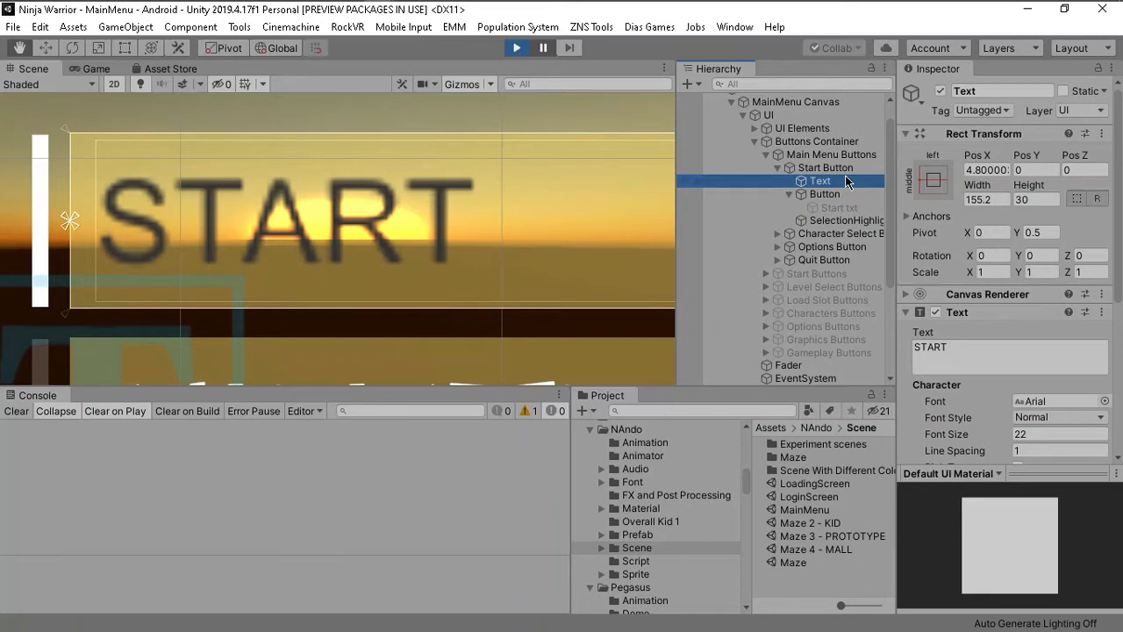
pyautogui.click(517, 48)
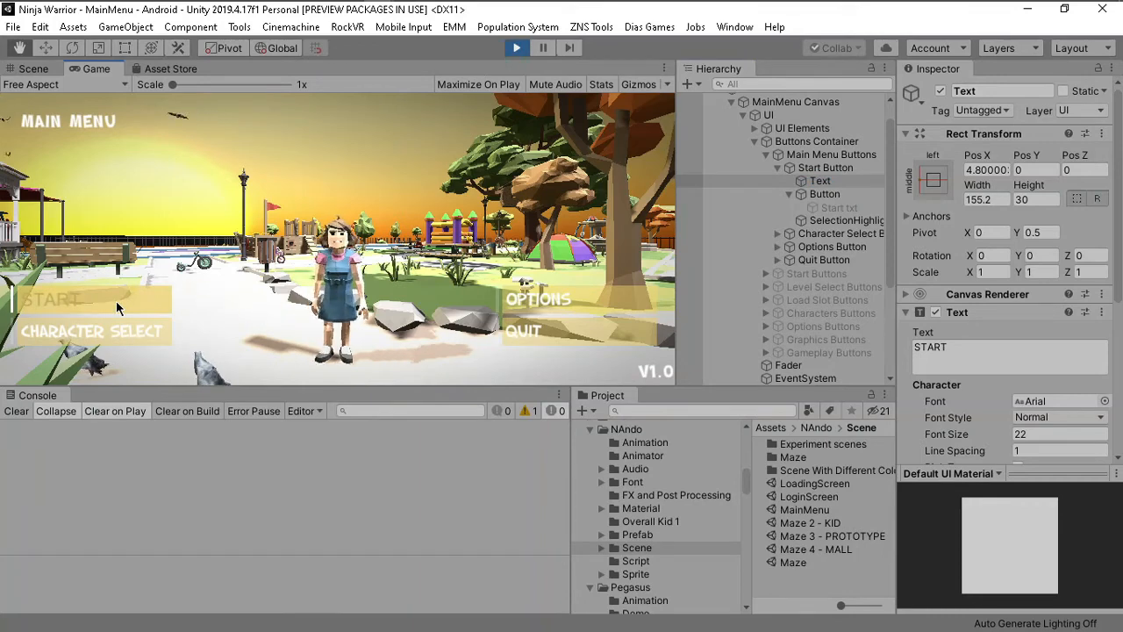
# Move the standard Text object below SelectionHighlight as Start Button's last child while the scene is playing.
pyautogui.click(543, 48)
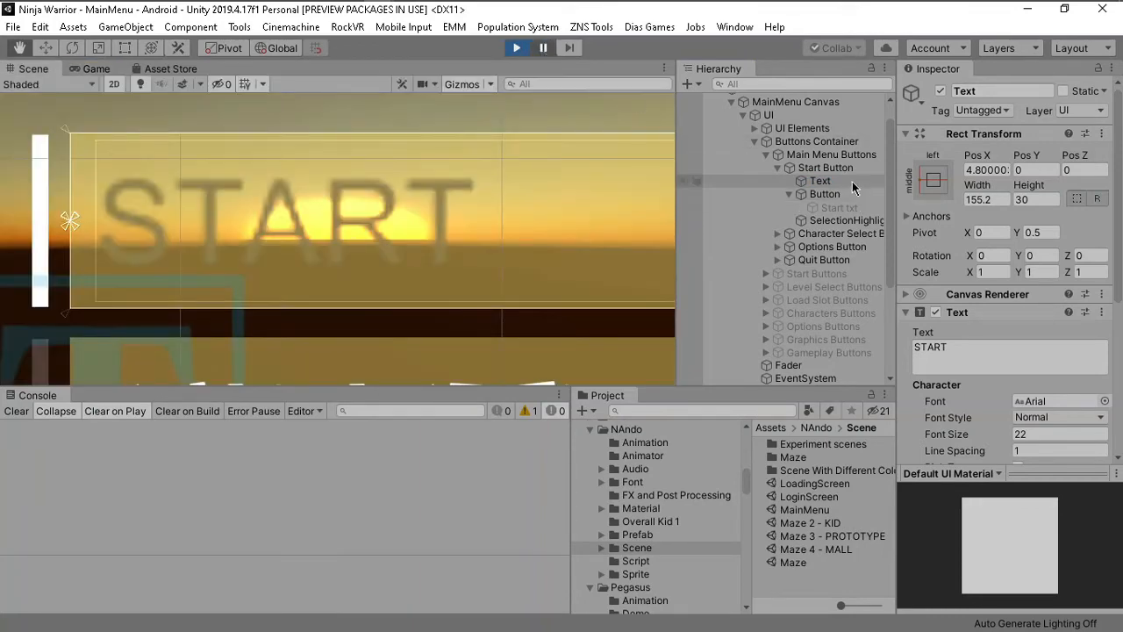
pyautogui.moveTo(849, 182); pyautogui.dragTo(860, 230)
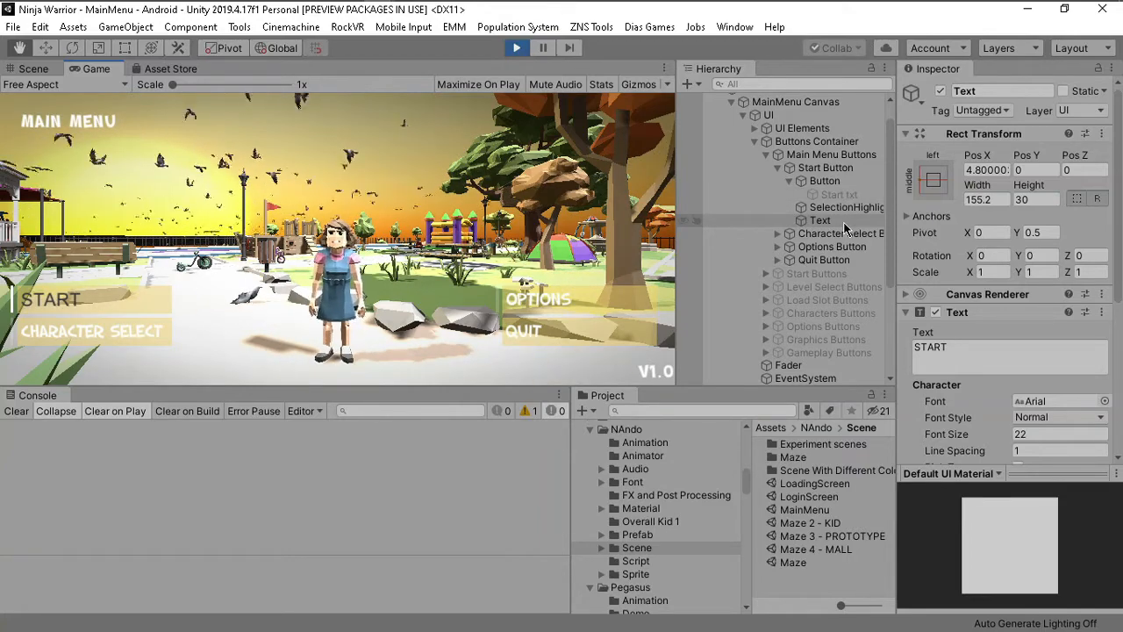
# Activate the TextMeshPro Start txt object under Button and deactivate the standard Text object.
pyautogui.click(543, 48)
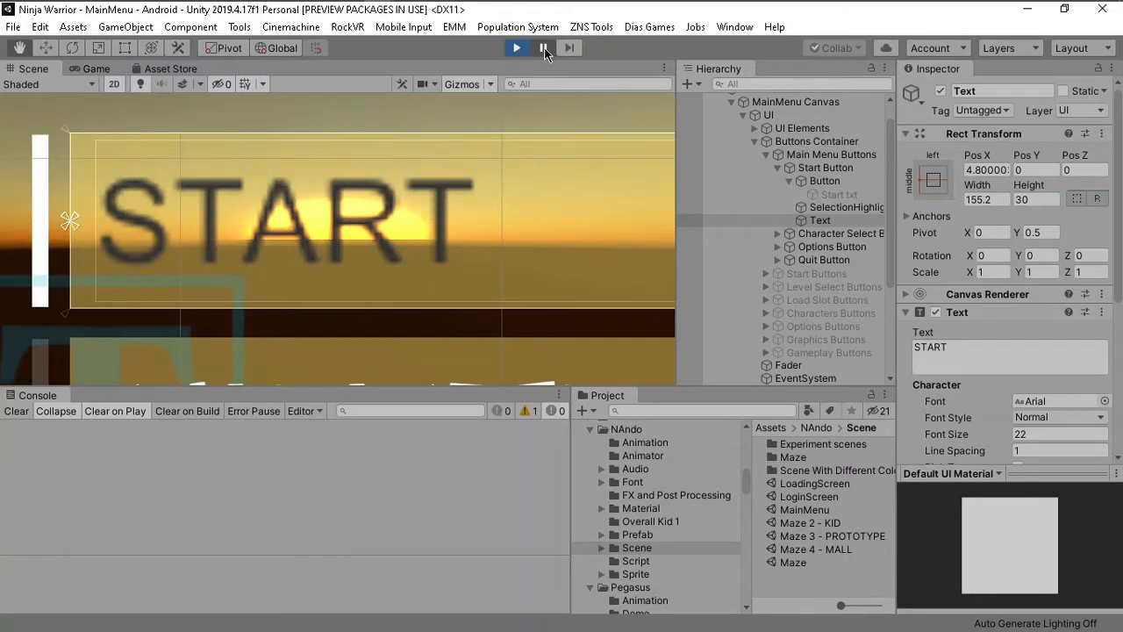
pyautogui.click(838, 196)
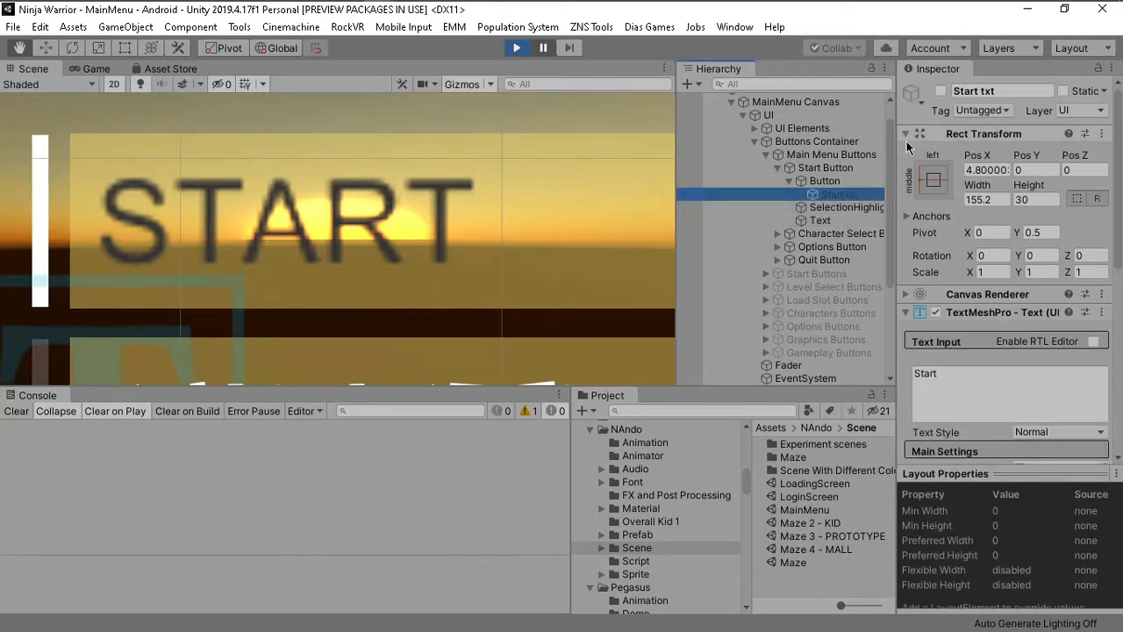
pyautogui.click(941, 91)
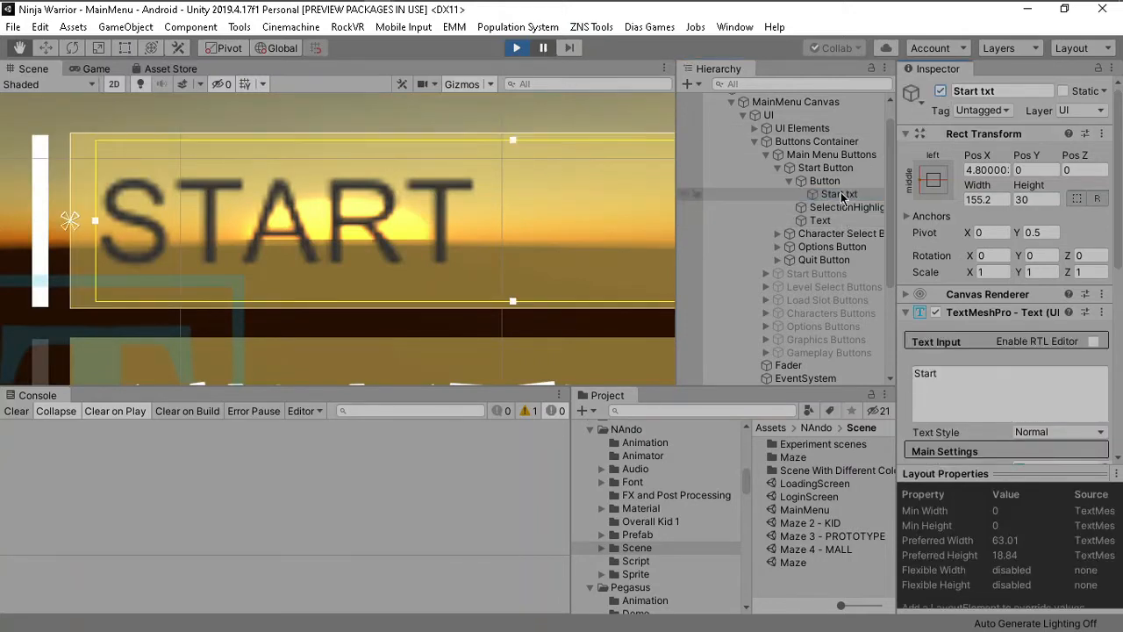
pyautogui.click(830, 220)
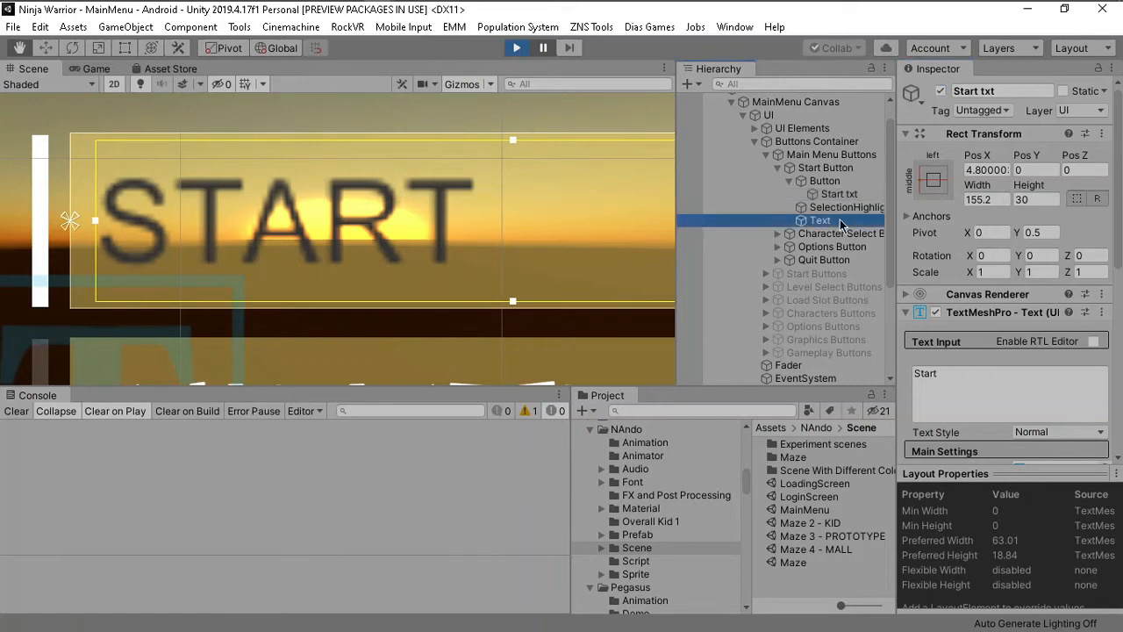
pyautogui.click(941, 90)
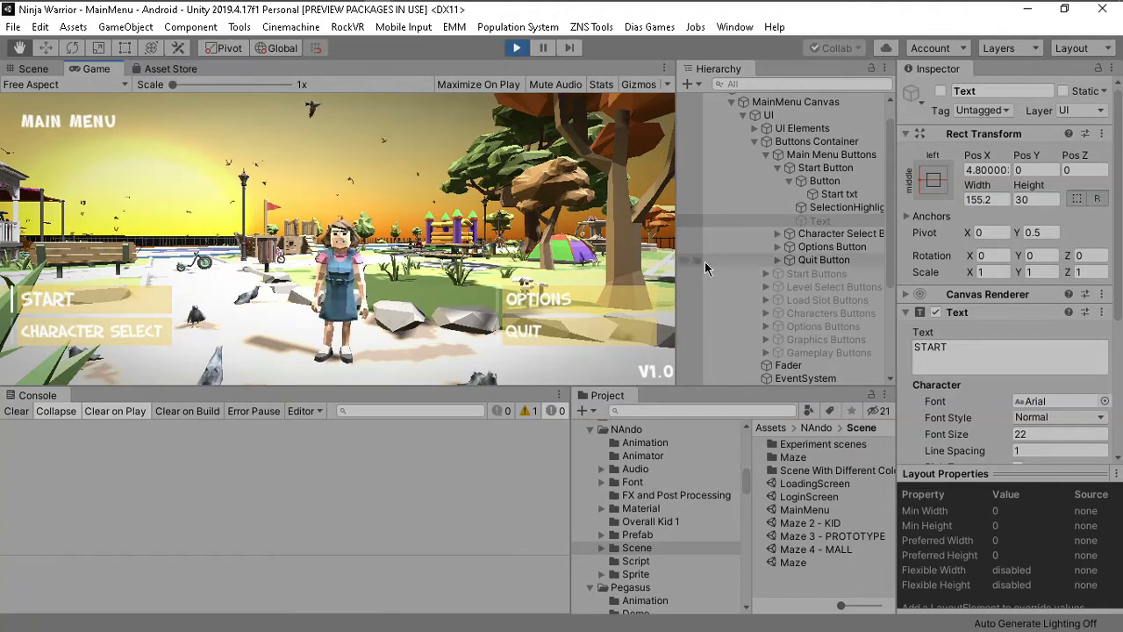
# Move Start txt out of Button to directly above it under Start Button, and try the START label in the running game.
pyautogui.click(831, 195)
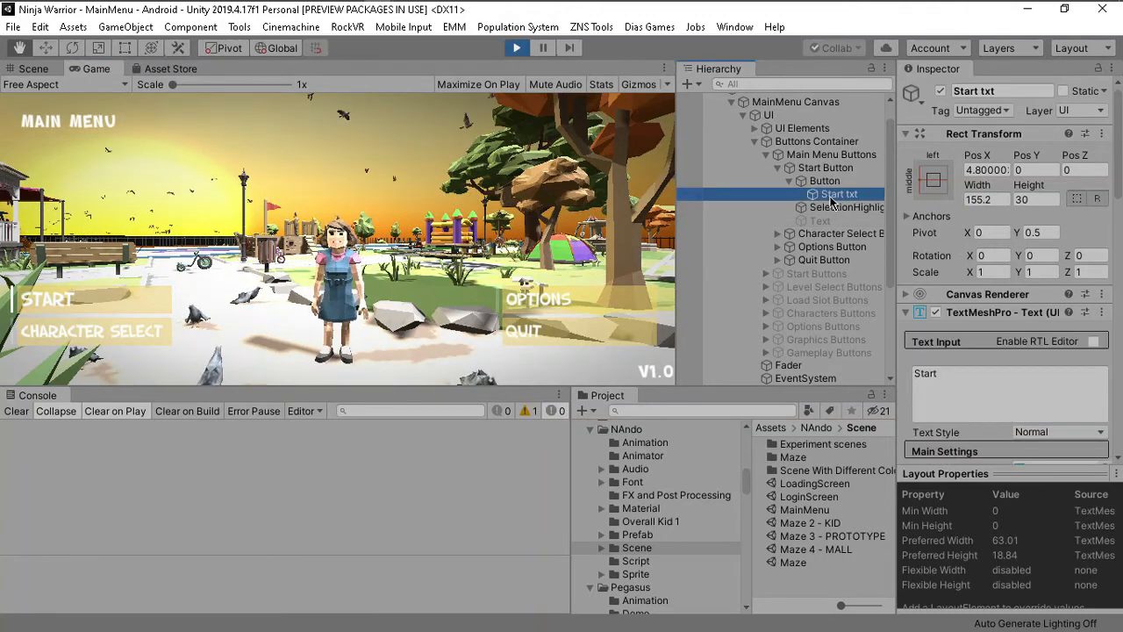
pyautogui.moveTo(830, 195); pyautogui.dragTo(841, 174)
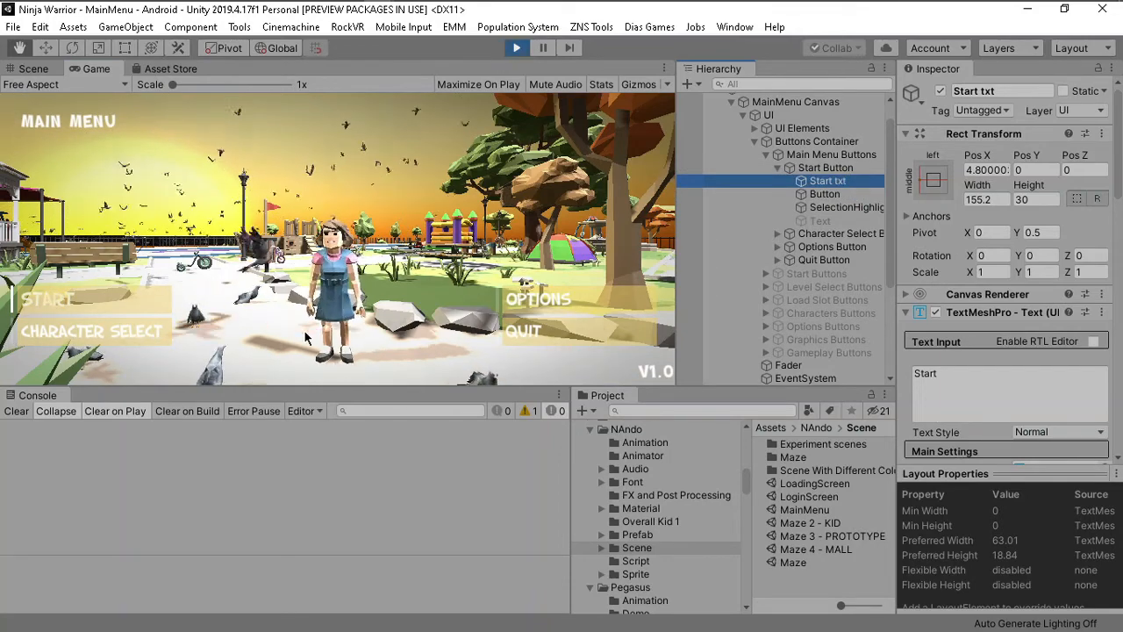
pyautogui.click(71, 298)
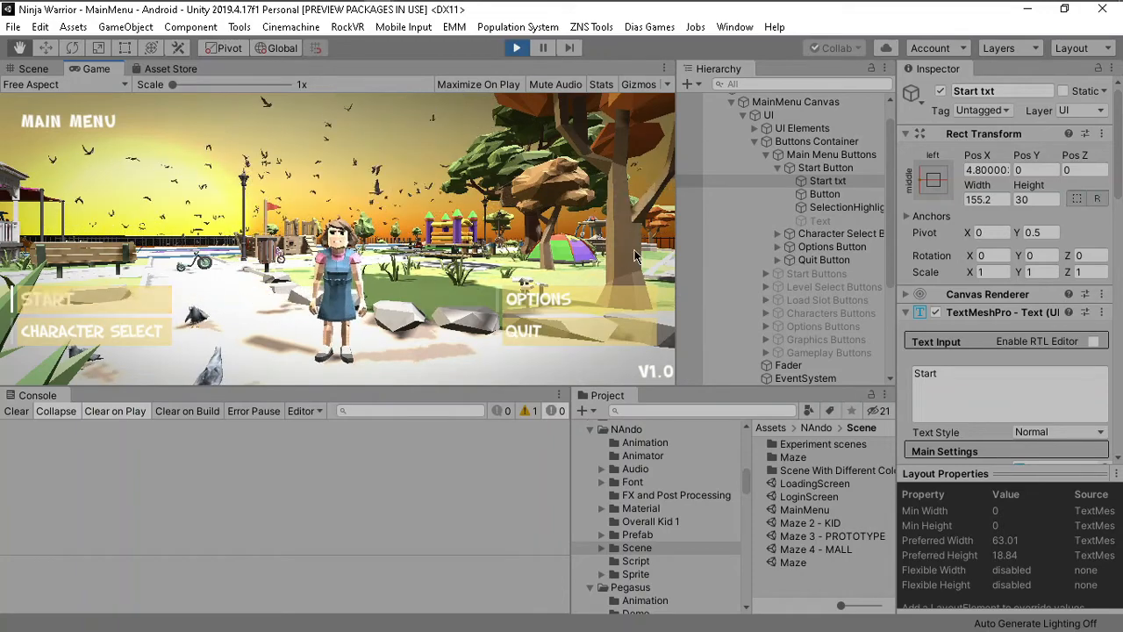
# Move Start txt below the Text object as Start Button's last child, and try the START label again.
pyautogui.moveTo(821, 182); pyautogui.dragTo(836, 226)
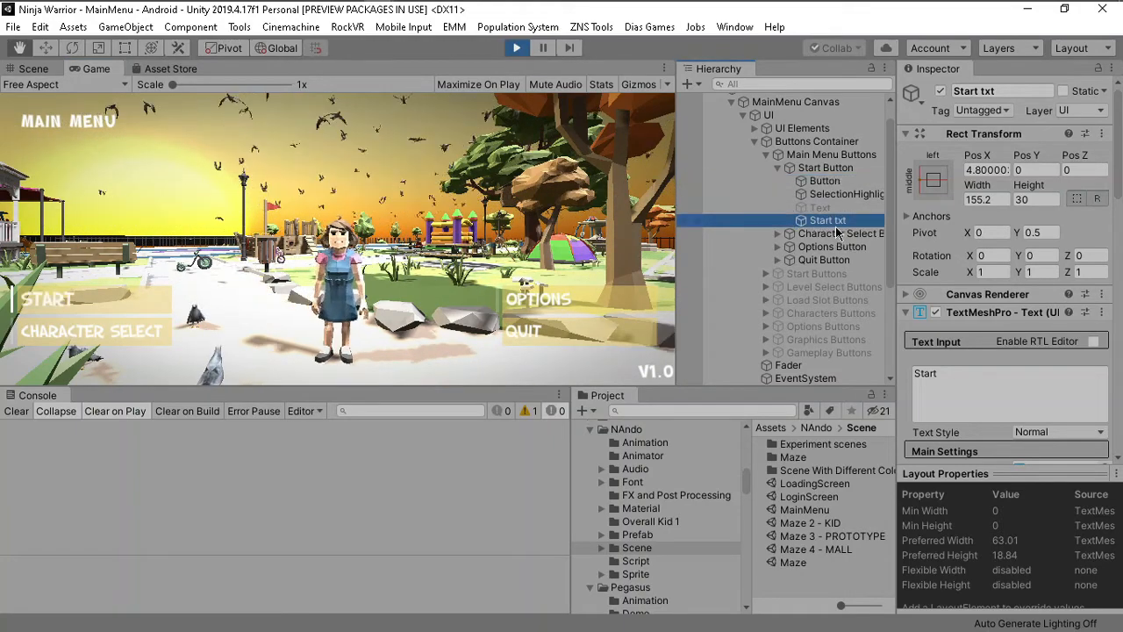
pyautogui.click(55, 301)
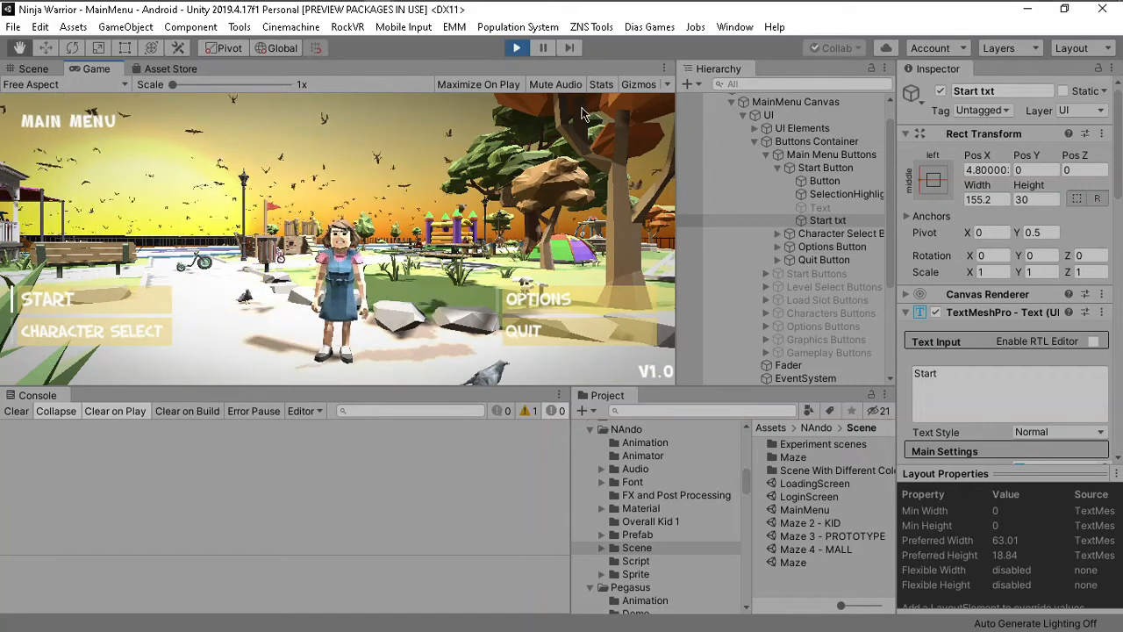
# Exit Play mode and move the standard Text object out of Button to directly above it under Start Button.
pyautogui.click(517, 49)
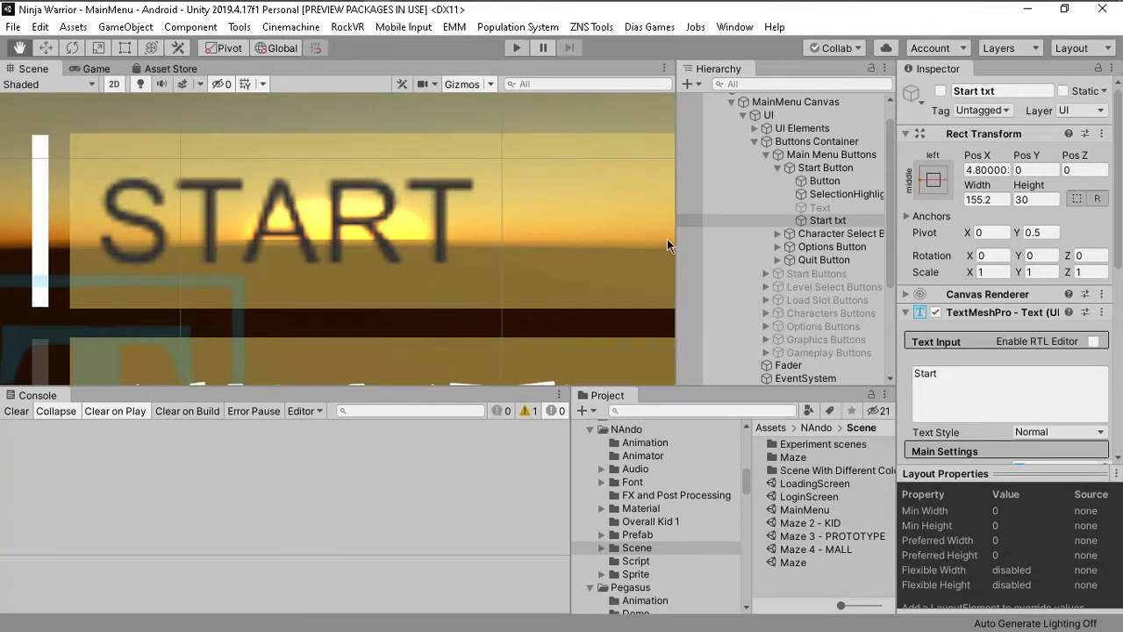
pyautogui.scroll(-4, 507, 249)
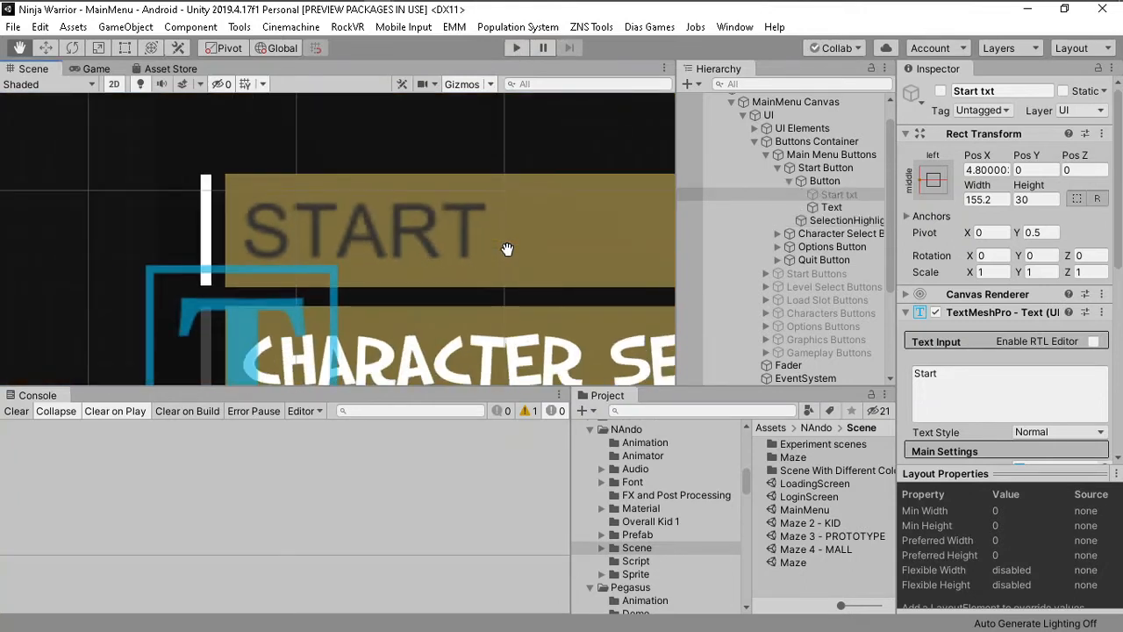
pyautogui.moveTo(376, 201); pyautogui.dragTo(334, 168)
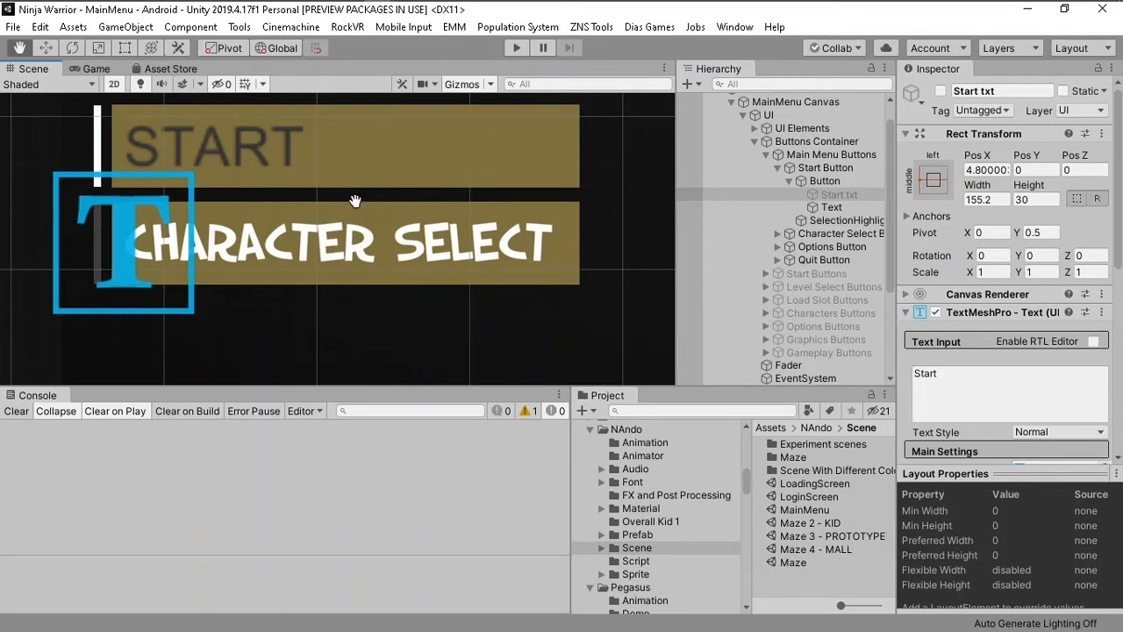
pyautogui.click(849, 208)
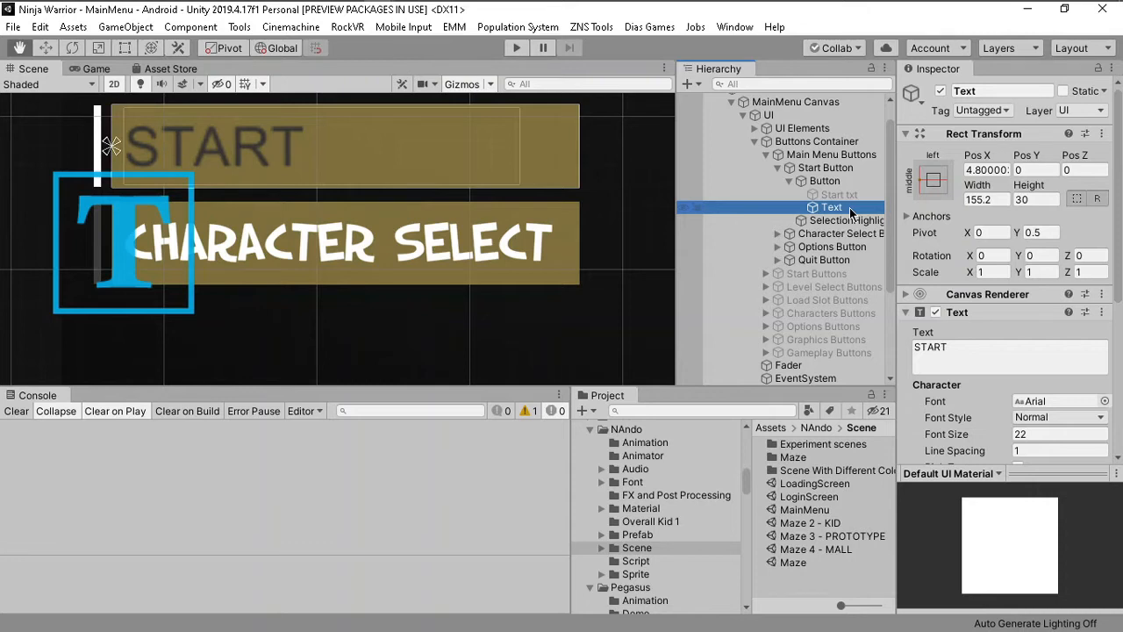
pyautogui.moveTo(850, 211); pyautogui.dragTo(851, 180)
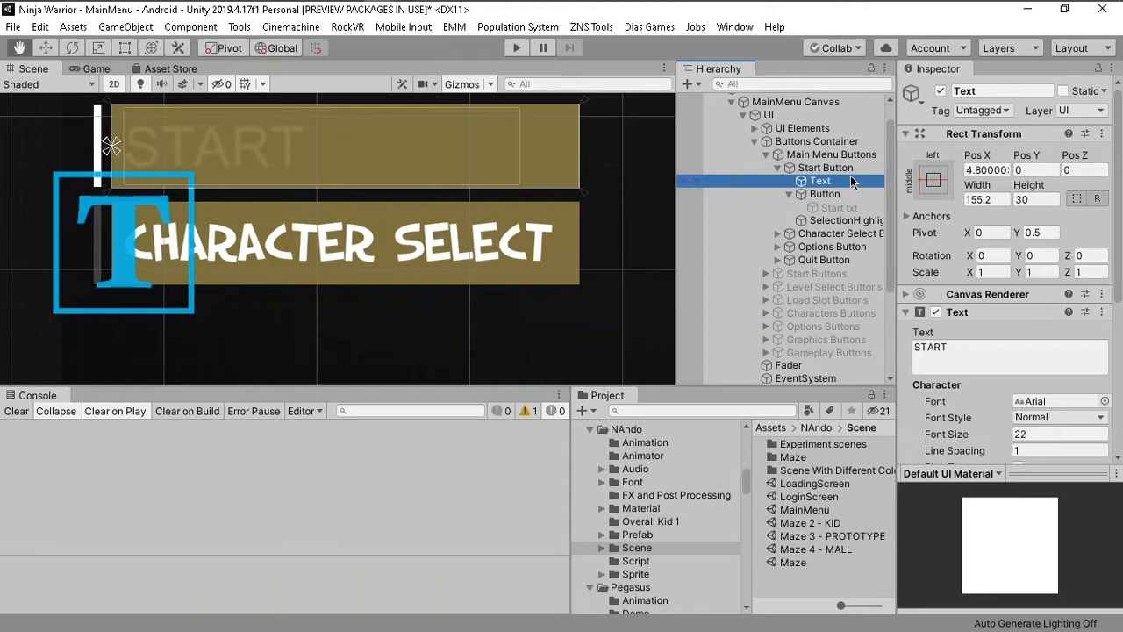
# Examine how the hierarchy order of Text and Button under Start Button affects which one is drawn in front.
pyautogui.click(837, 195)
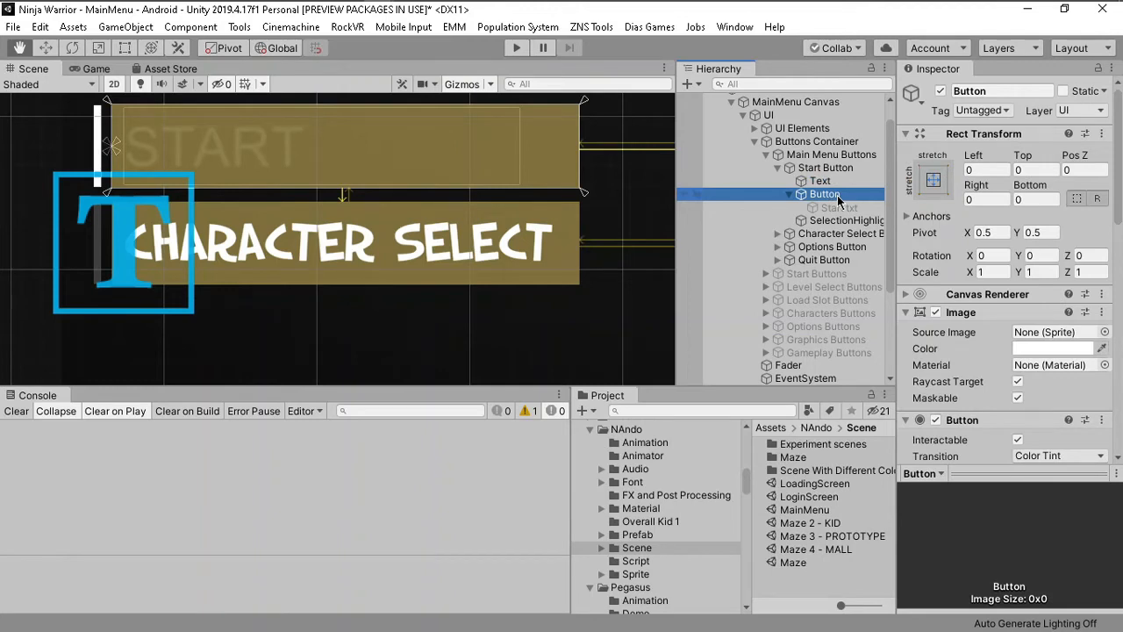
pyautogui.click(838, 193)
pyautogui.press('Return')
pyautogui.press('Down')
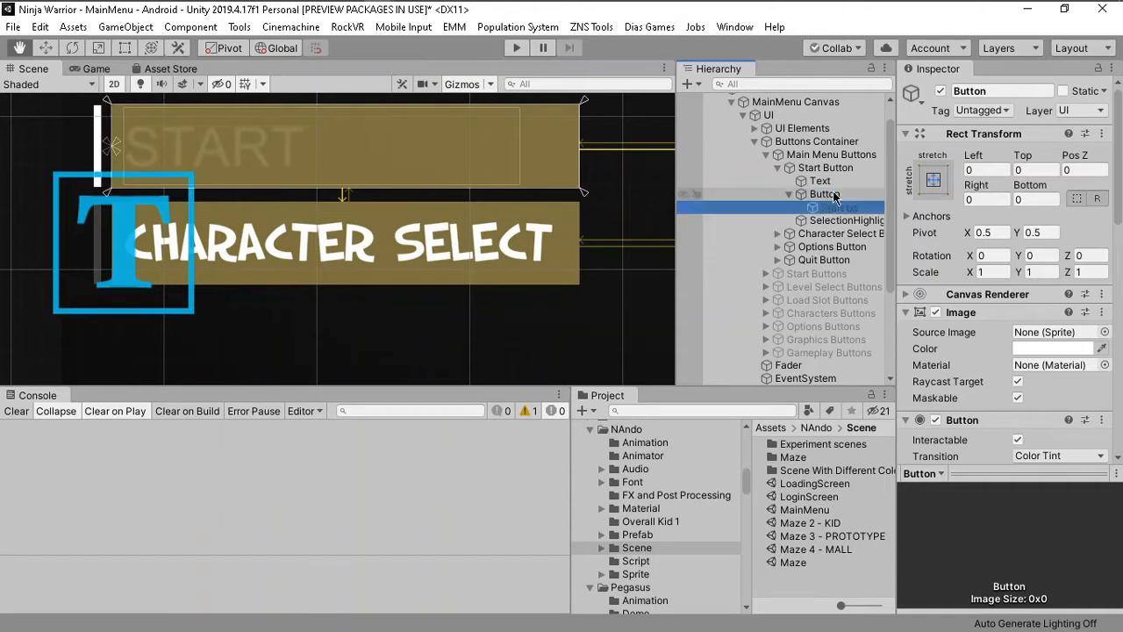
pyautogui.click(845, 181)
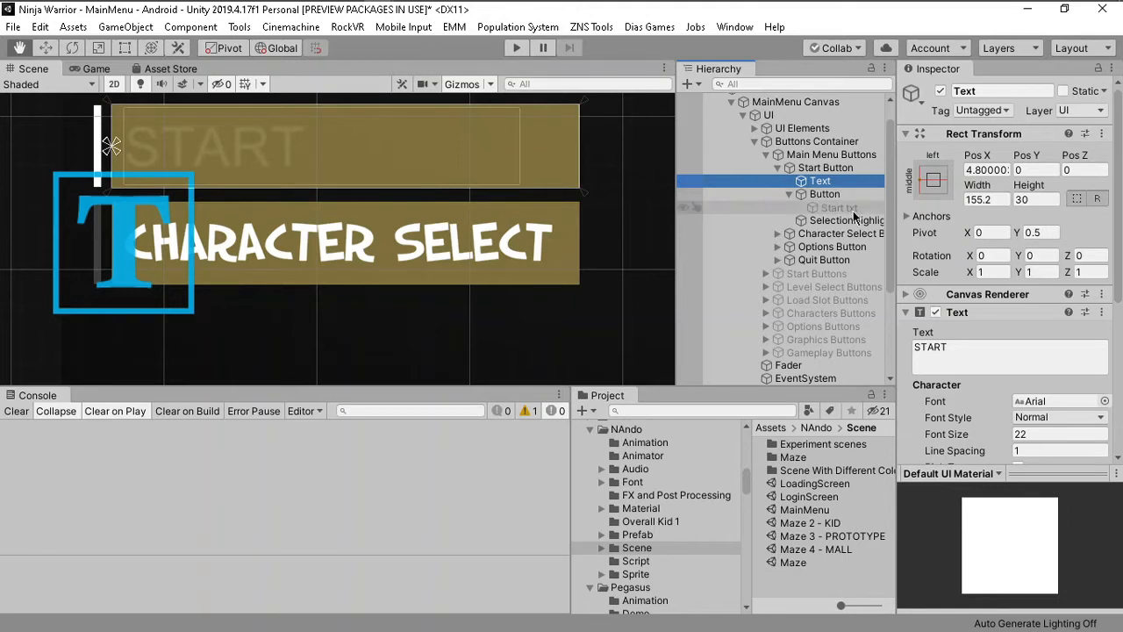
pyautogui.click(832, 195)
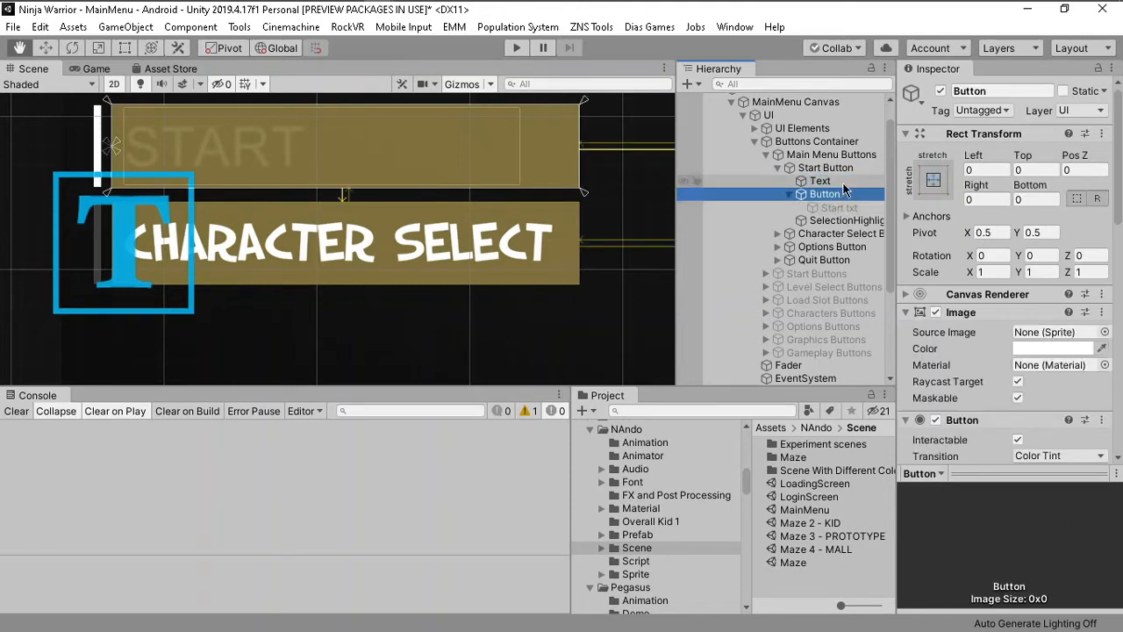
pyautogui.click(845, 183)
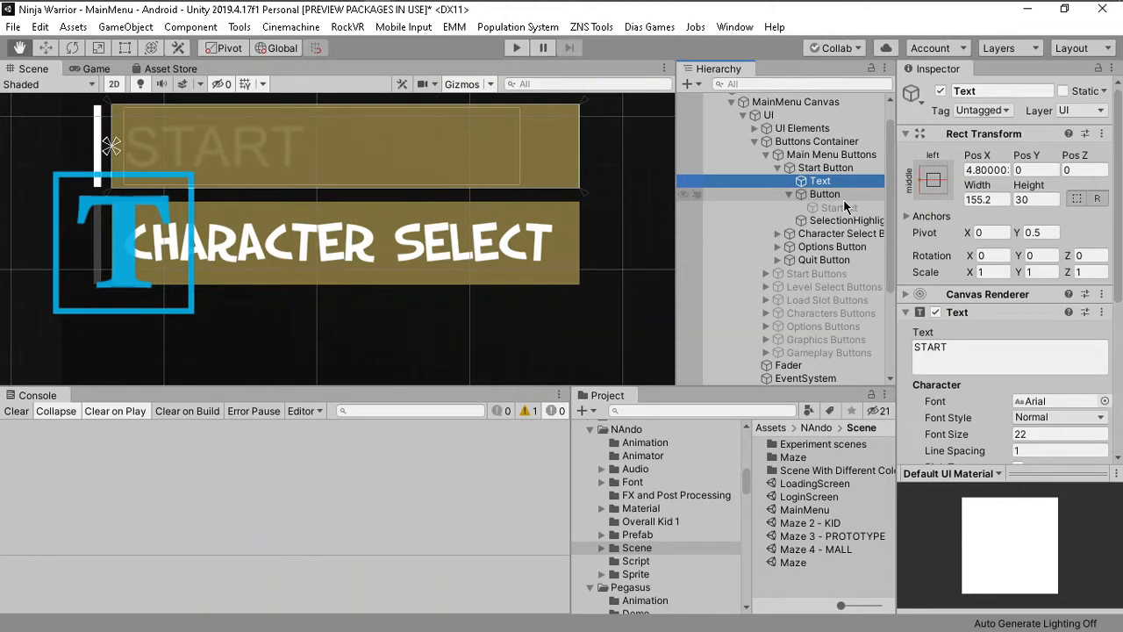
pyautogui.click(848, 194)
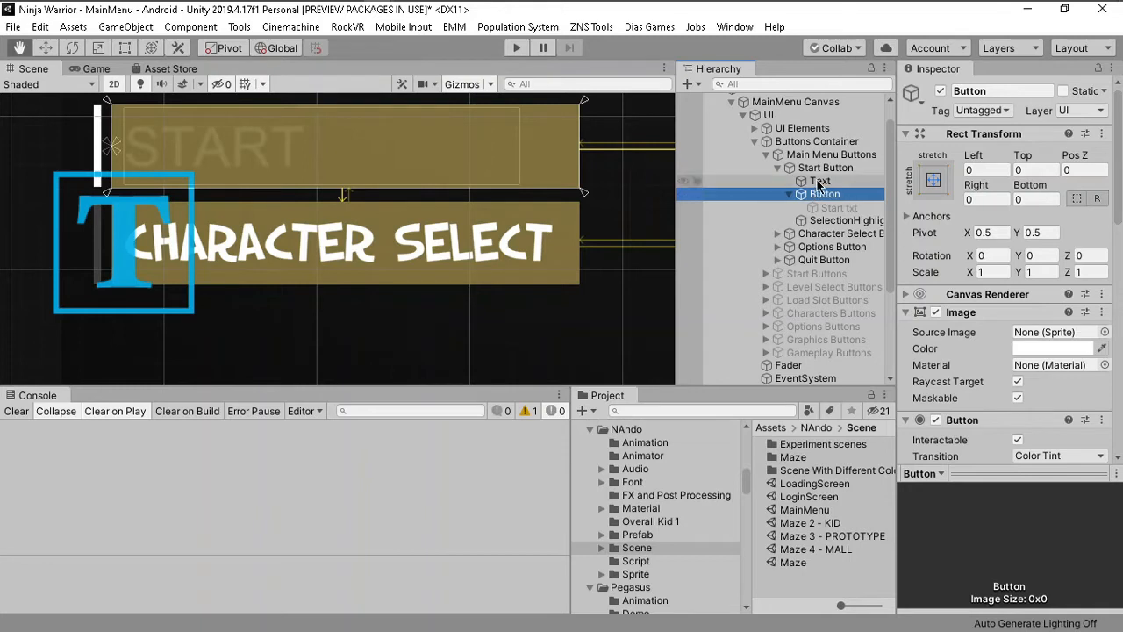
pyautogui.click(820, 181)
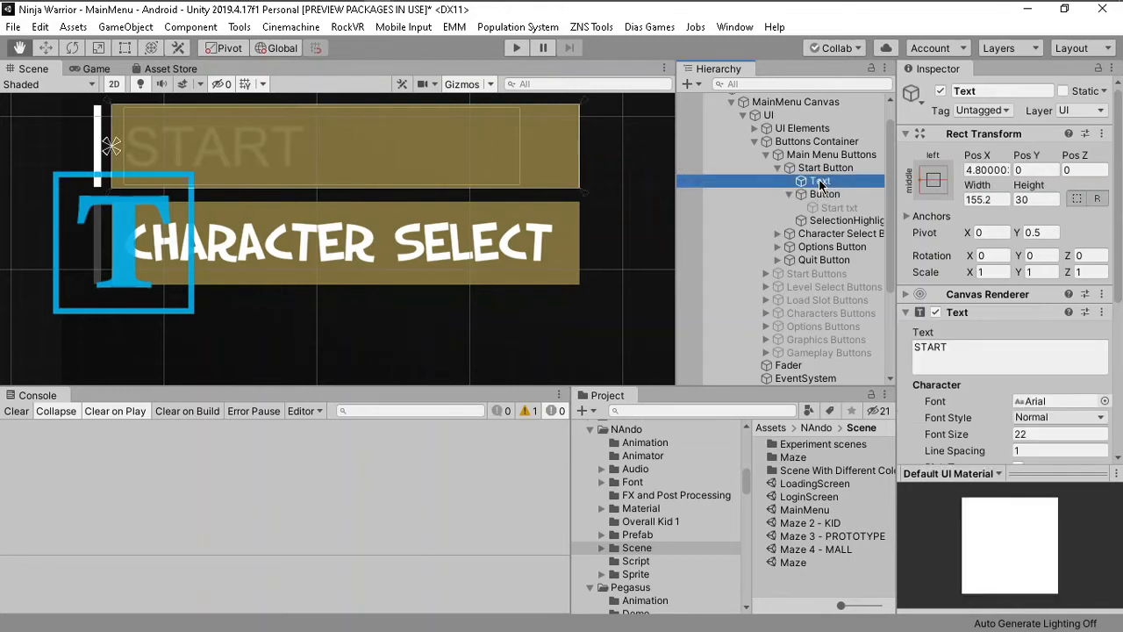
pyautogui.moveTo(819, 181); pyautogui.dragTo(837, 200)
pyautogui.click(836, 195)
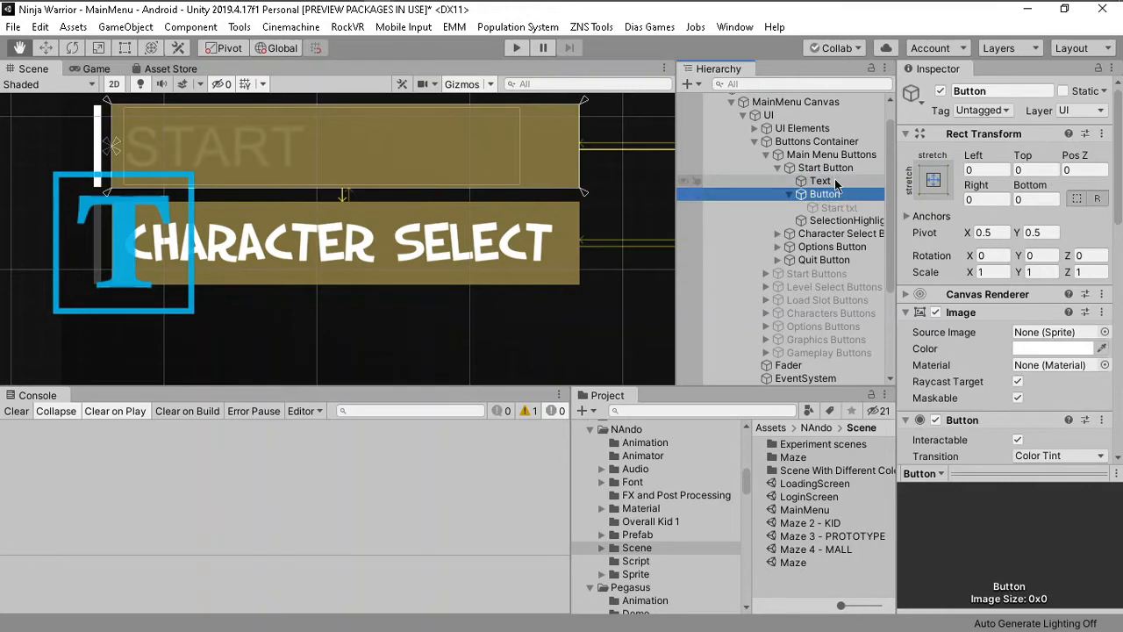
pyautogui.click(832, 181)
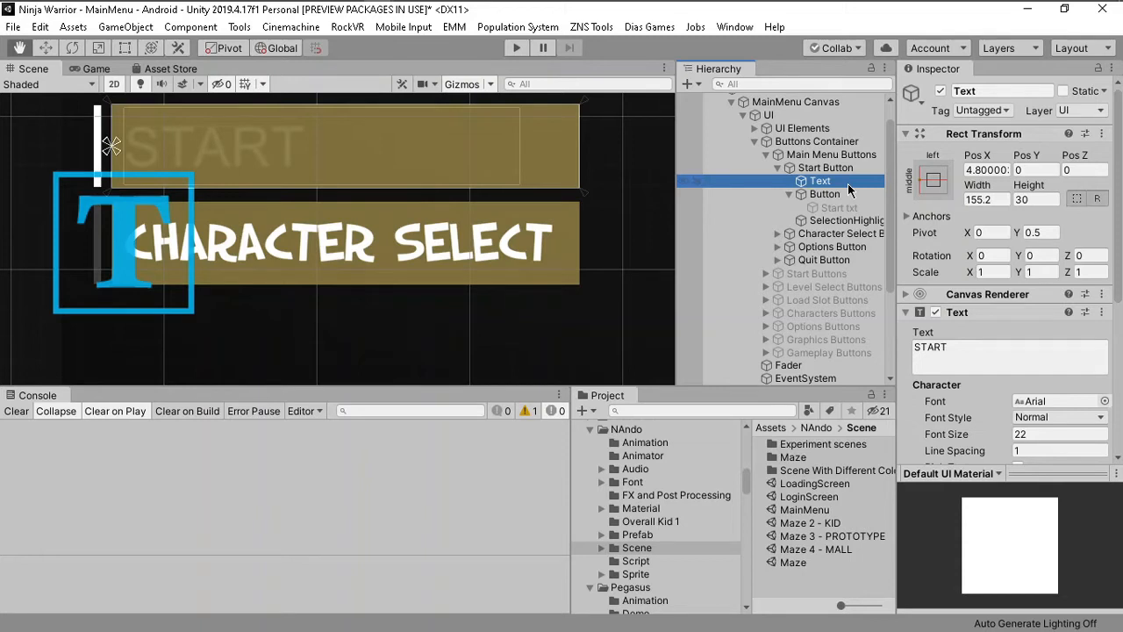
# Move the standard Text object below SelectionHighlight as Start Button's last child, and select Start txt.
pyautogui.moveTo(848, 183)
pyautogui.mouseDown()
pyautogui.moveTo(836, 189)
pyautogui.moveTo(847, 237)
pyautogui.moveTo(838, 178)
pyautogui.mouseUp()
pyautogui.moveTo(838, 181); pyautogui.dragTo(848, 225)
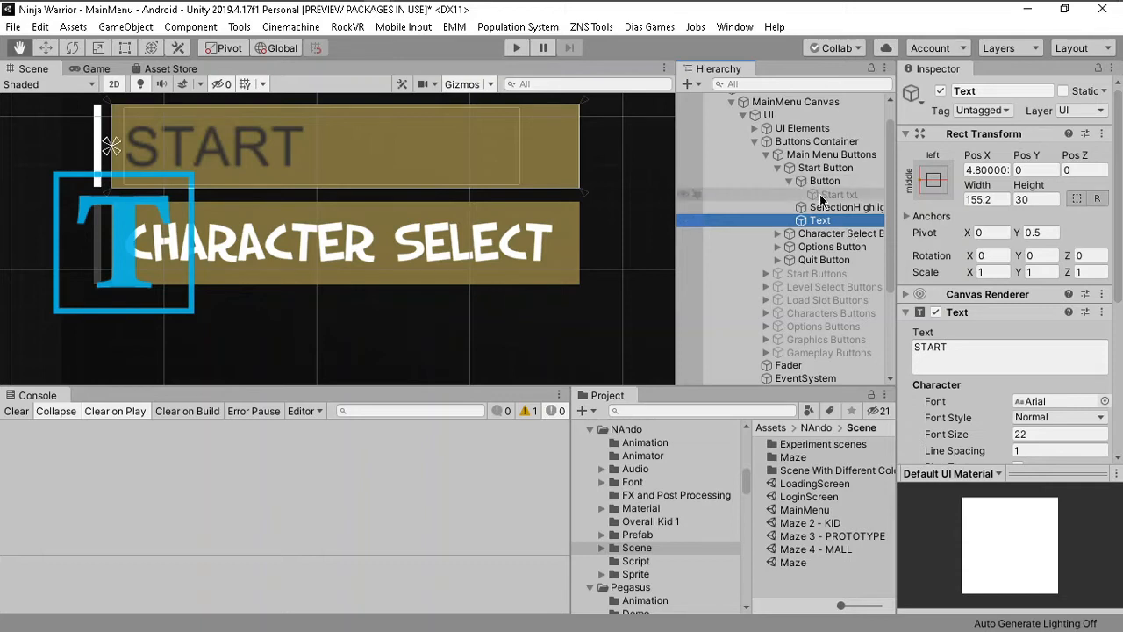
pyautogui.click(821, 195)
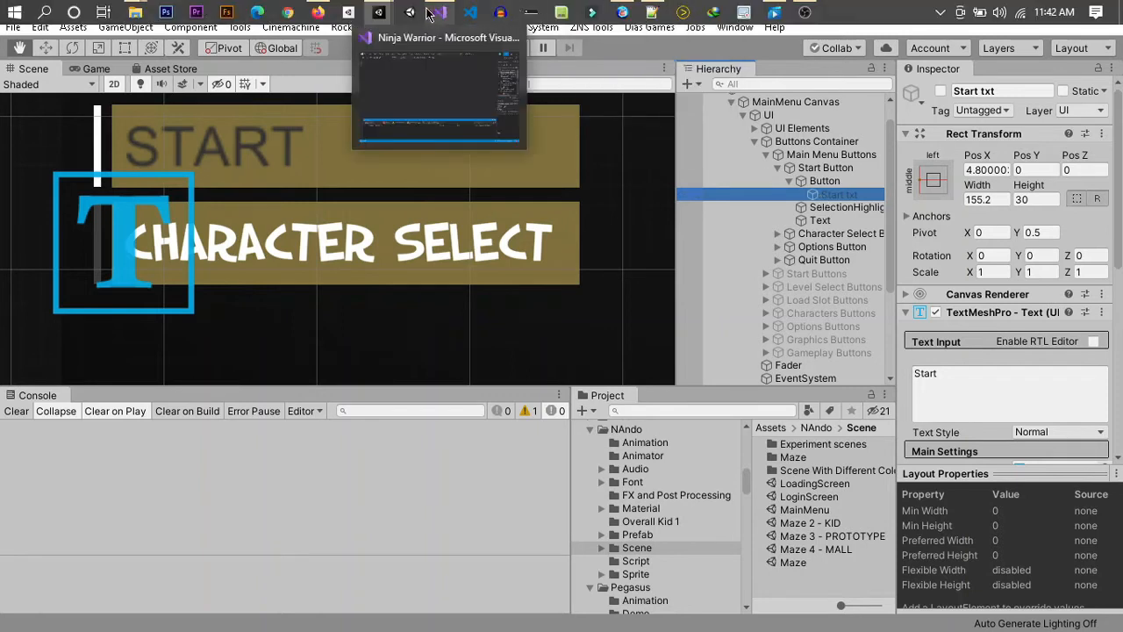
pyautogui.click(433, 14)
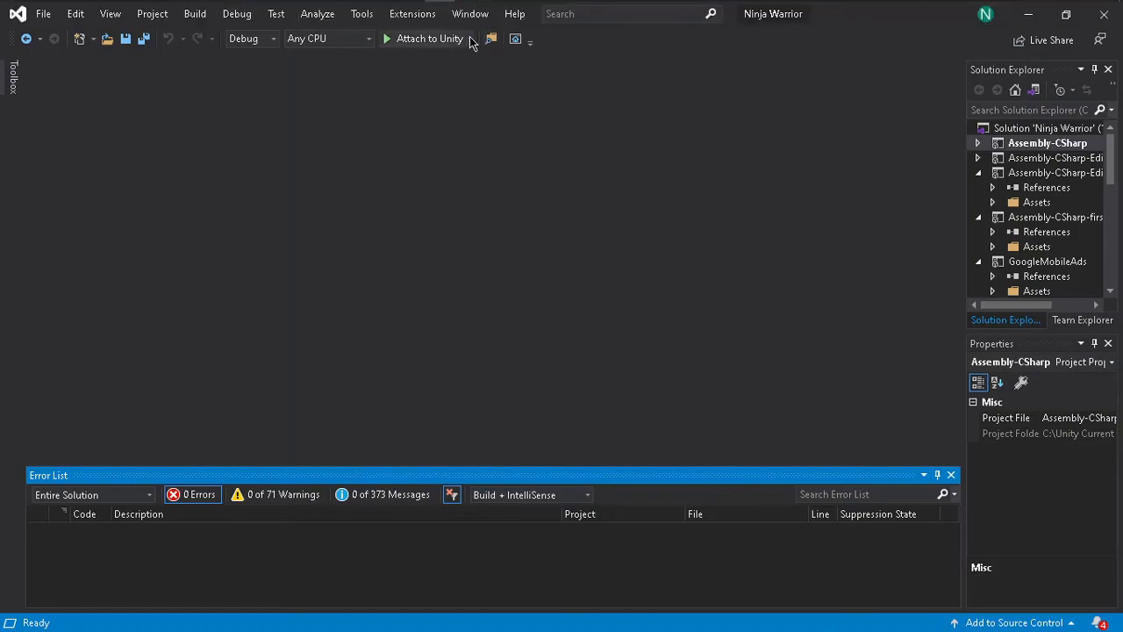
pyautogui.click(439, 13)
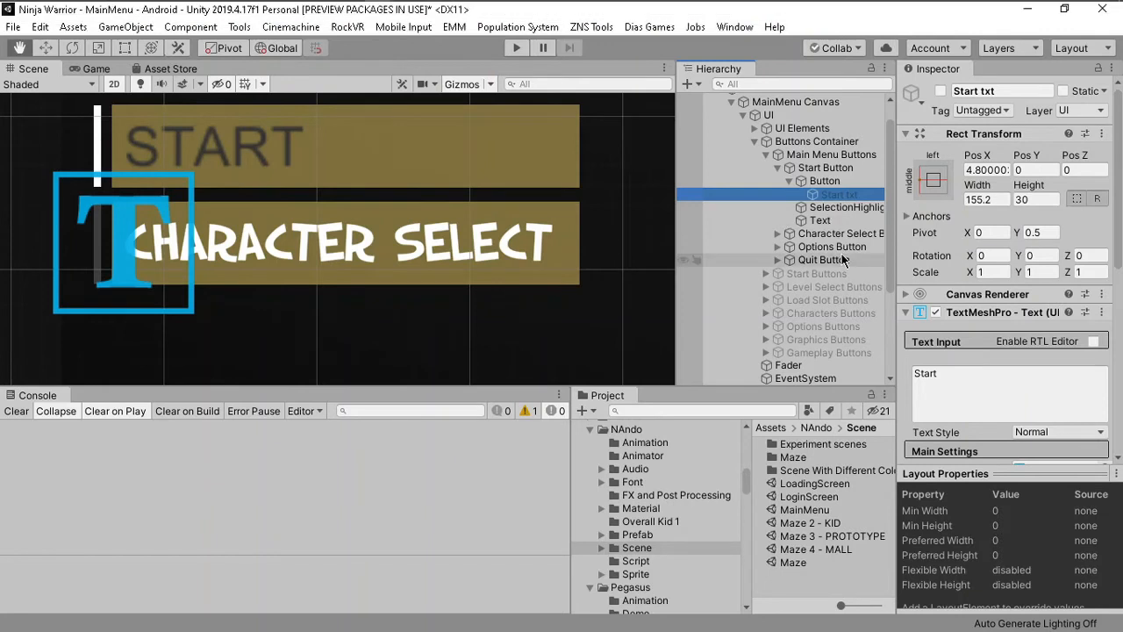
pyautogui.click(820, 170)
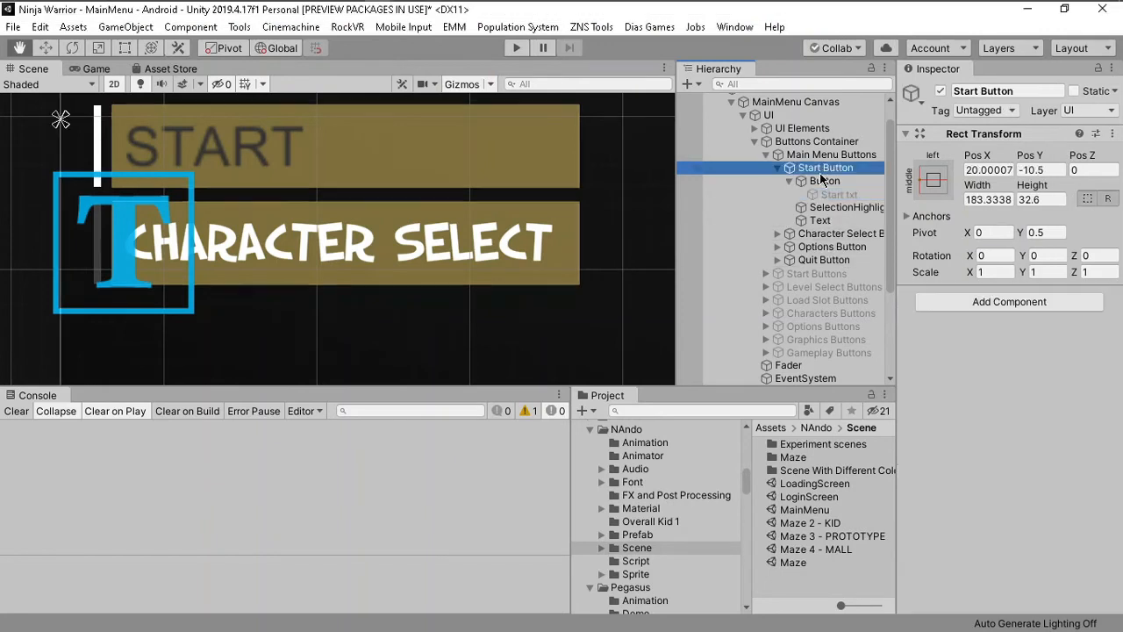
# Select _LevelSelectMenu in the hierarchy and open its LevelSelectMenuController script in Visual Studio.
pyautogui.scroll(-5, 842, 263)
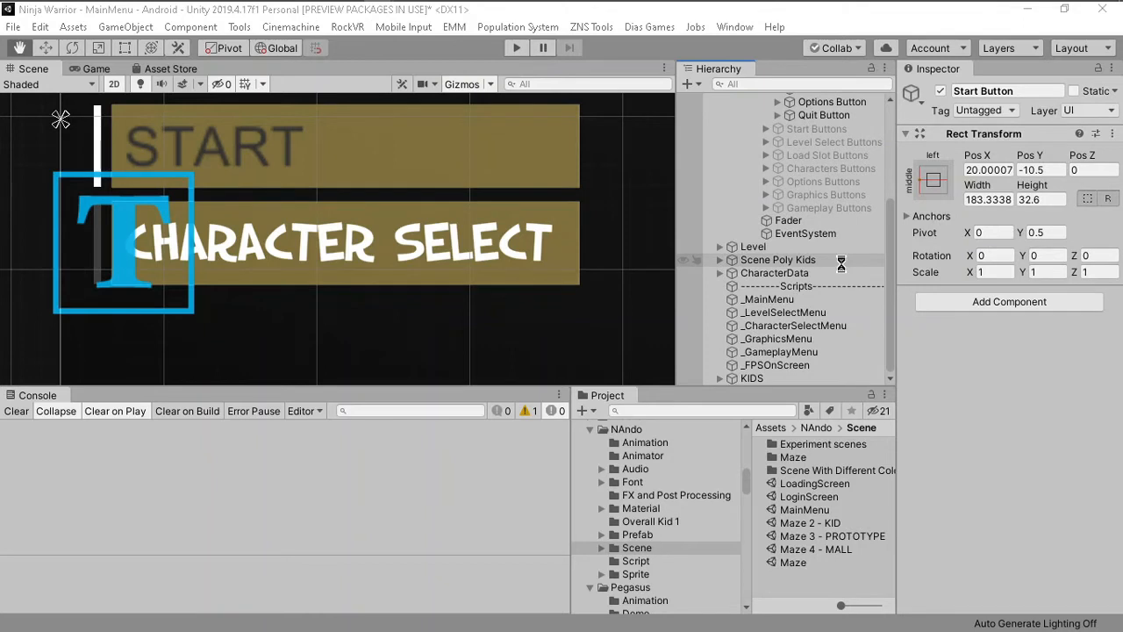
pyautogui.scroll(1, 842, 266)
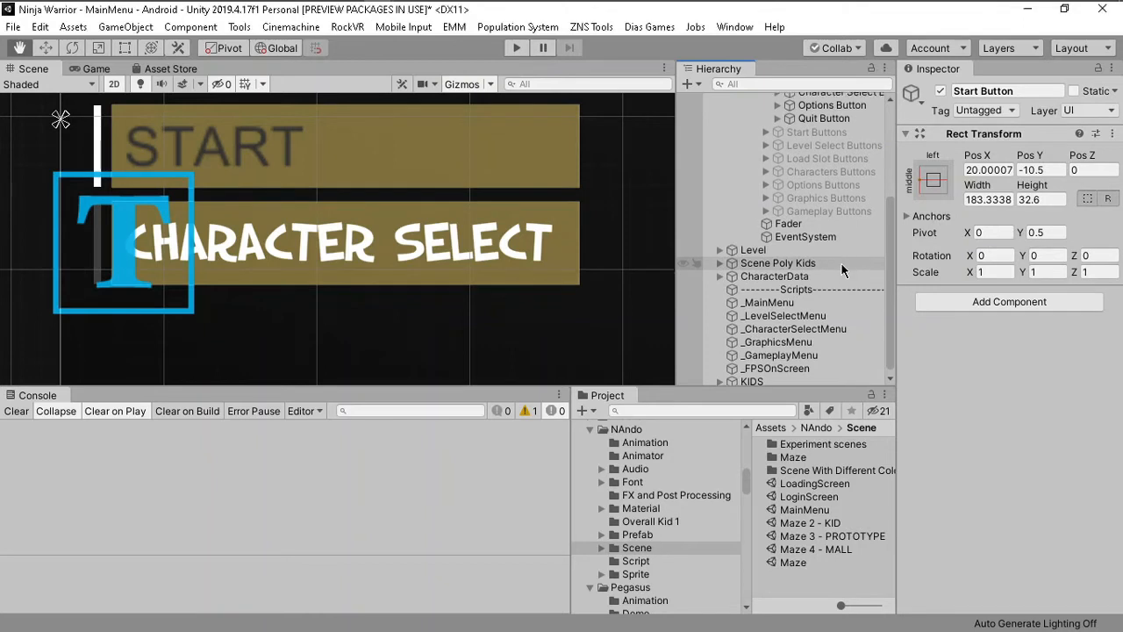
pyautogui.click(823, 317)
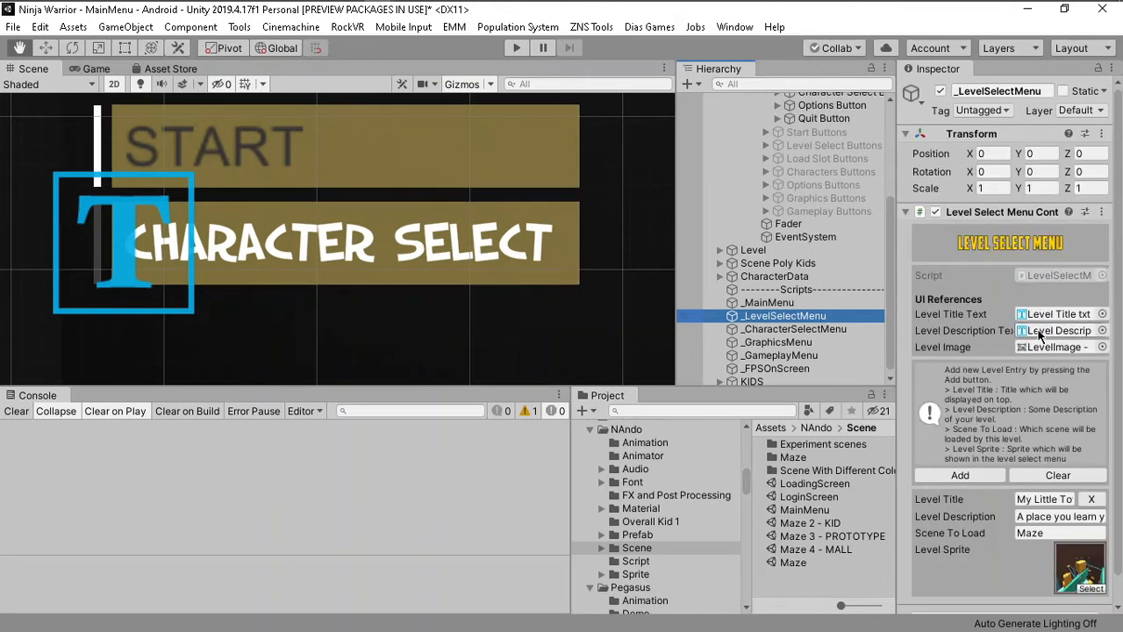
pyautogui.click(1062, 276)
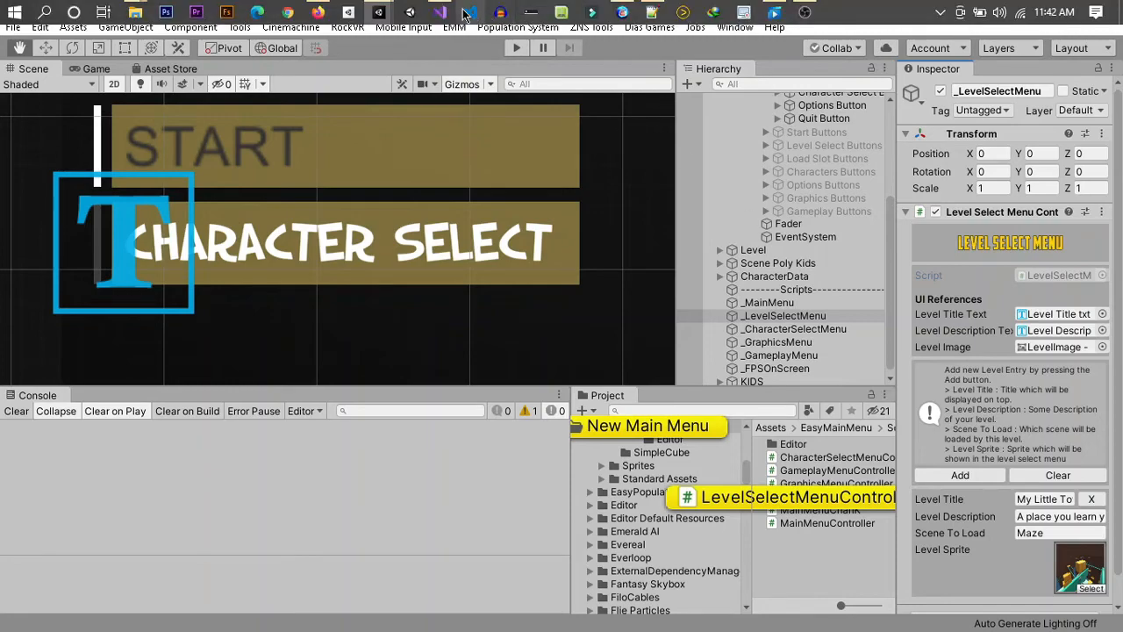
pyautogui.click(445, 15)
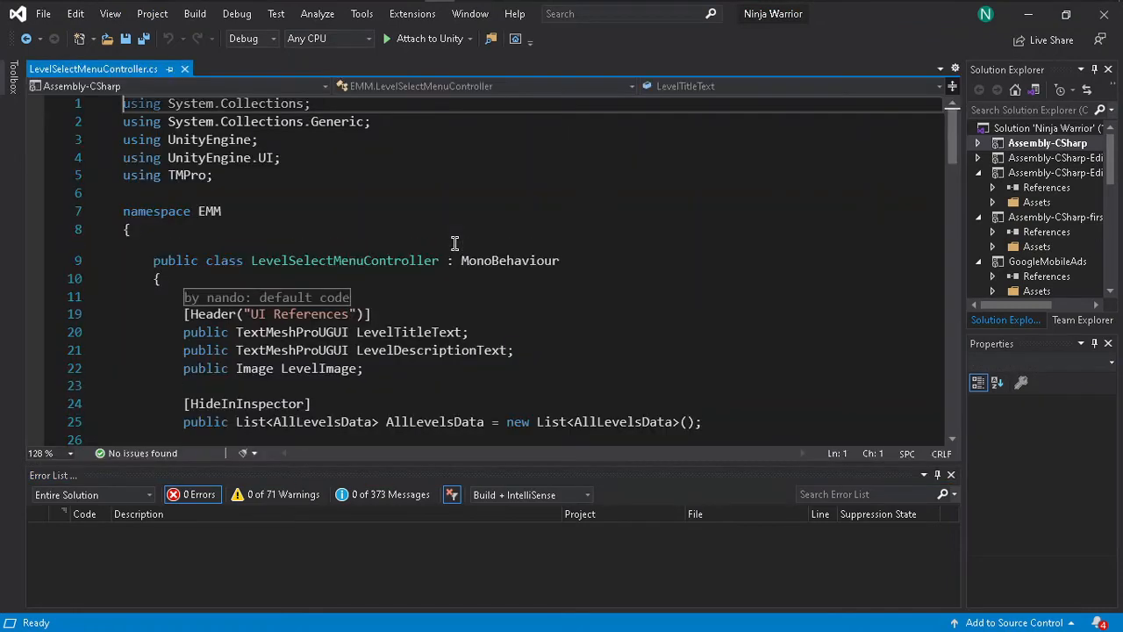
# Examine the TMPro using directive and the TextMeshProUGUI declarations of LevelTitleText and LevelDescriptionText.
pyautogui.click(383, 195)
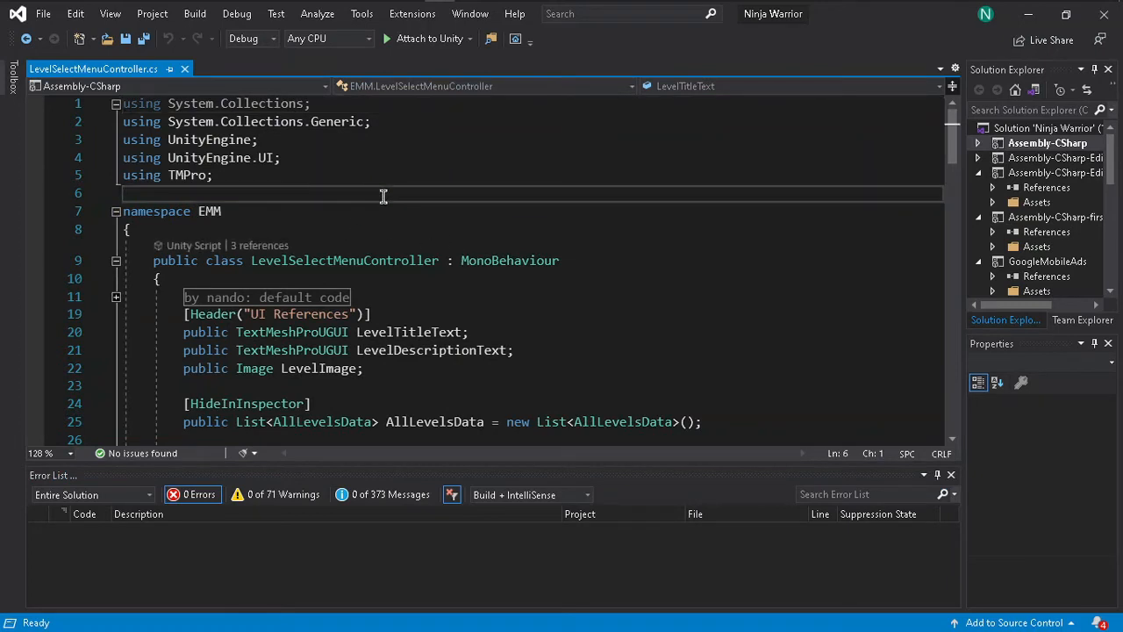
pyautogui.click(416, 178)
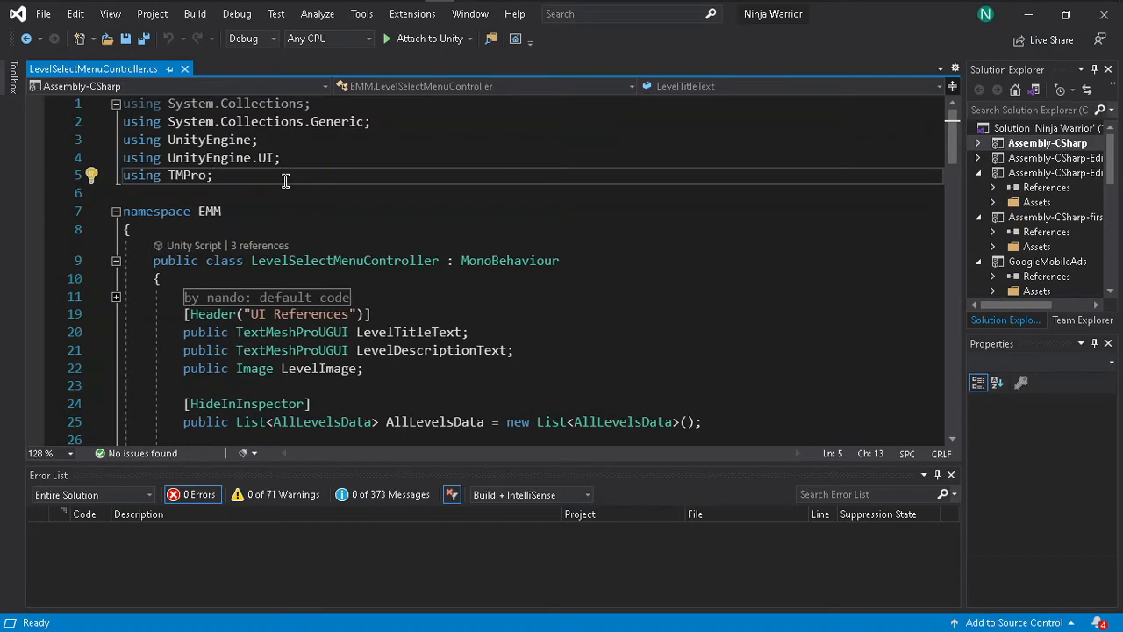
pyautogui.scroll(-3, 371, 198)
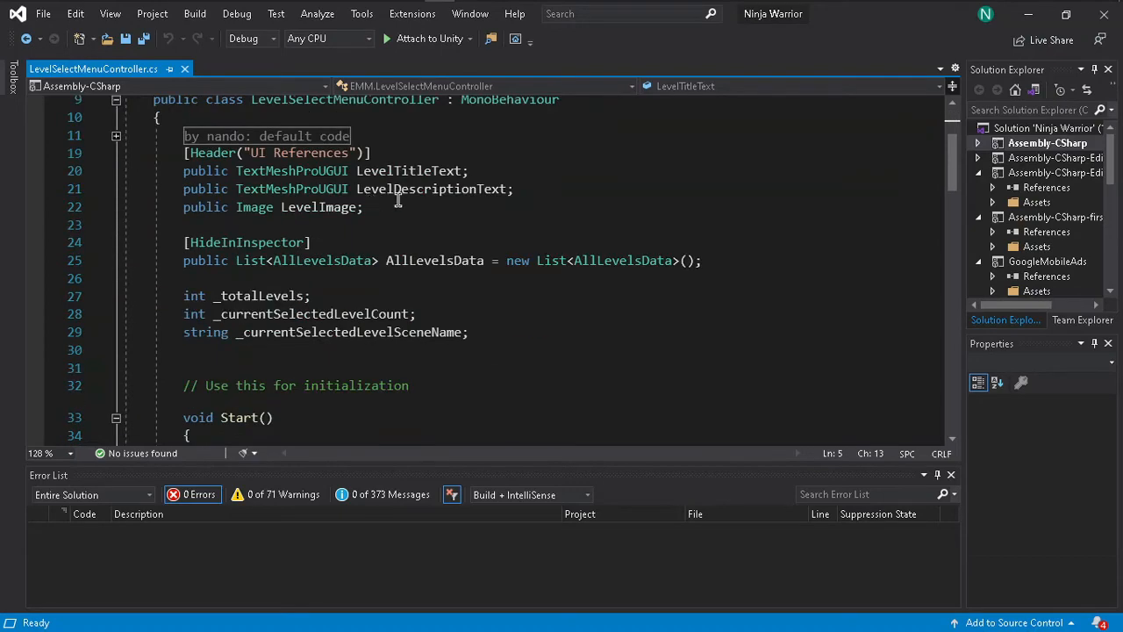
pyautogui.scroll(3, 207, 176)
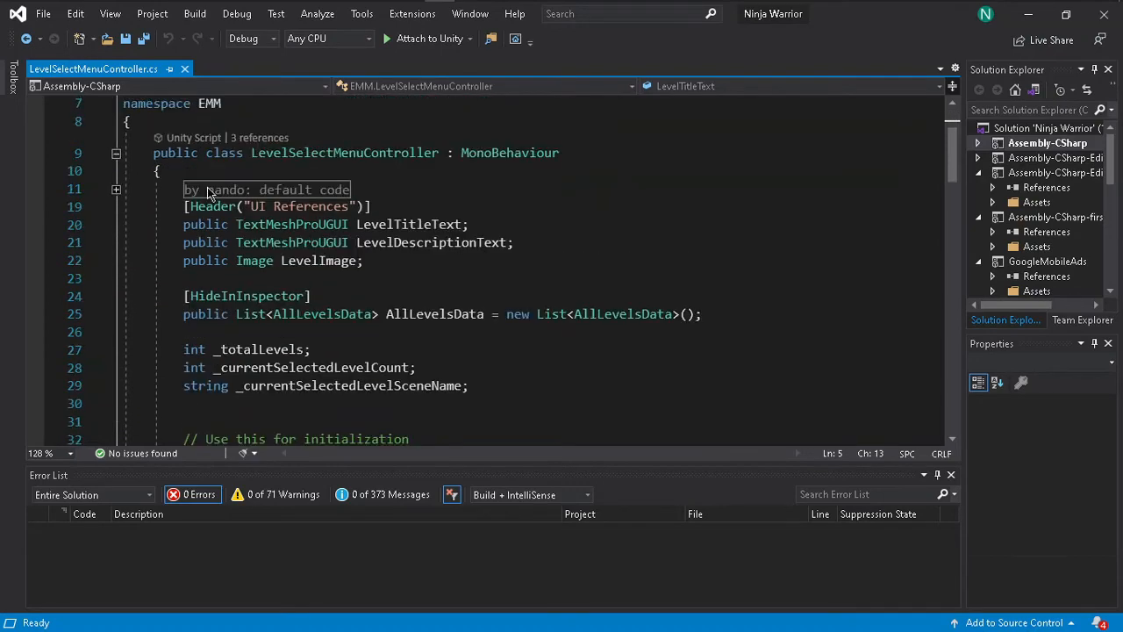
pyautogui.scroll(-3, 214, 334)
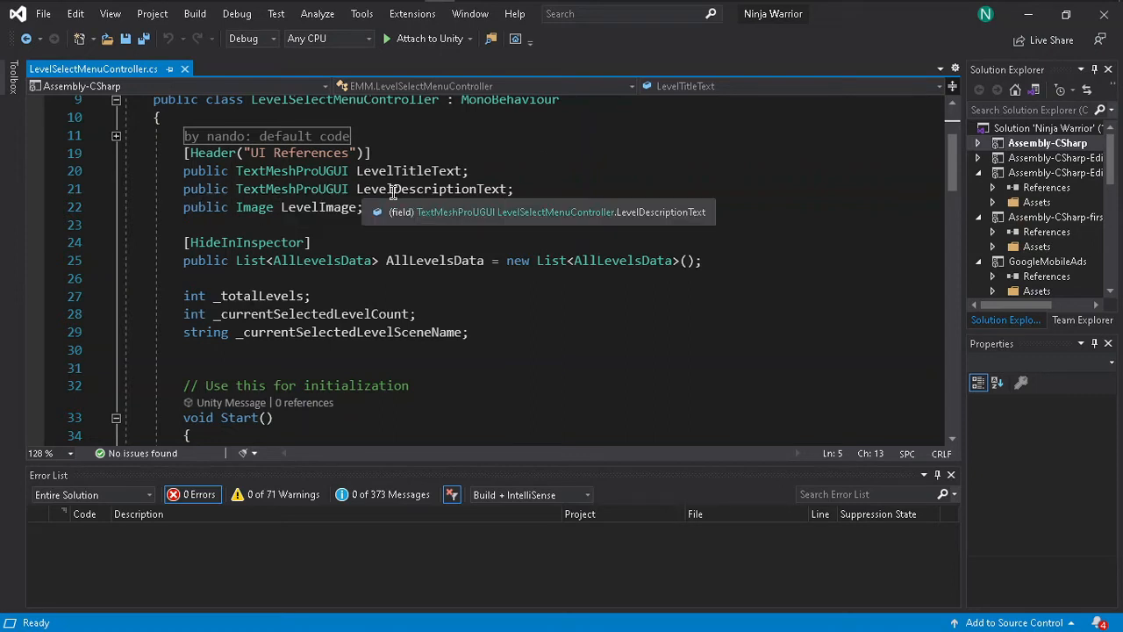
pyautogui.click(561, 172)
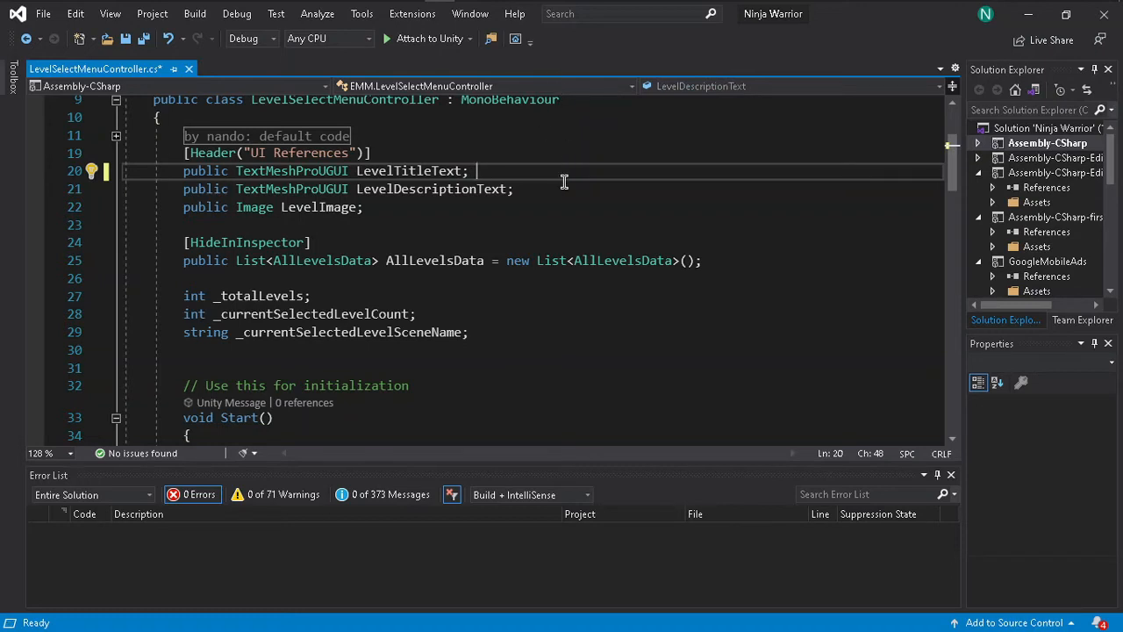
pyautogui.scroll(3, 564, 182)
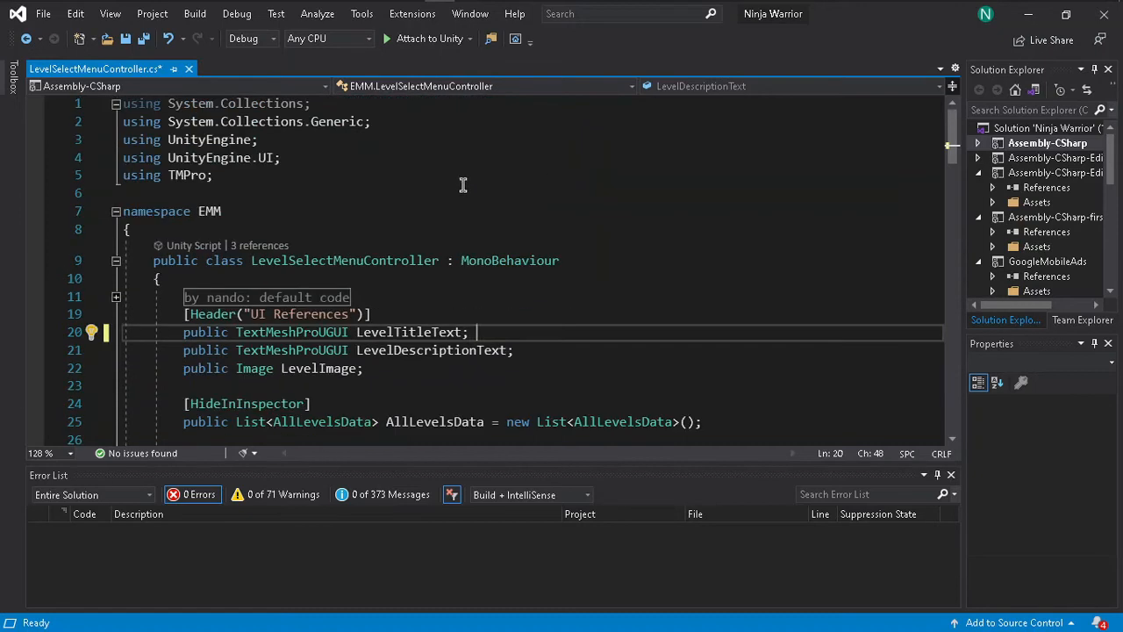
# Start a note after "using TMPro;" reading "1.TextMeshProUGUI", copying the type name from the LevelTitleText declaration.
pyautogui.click(241, 180)
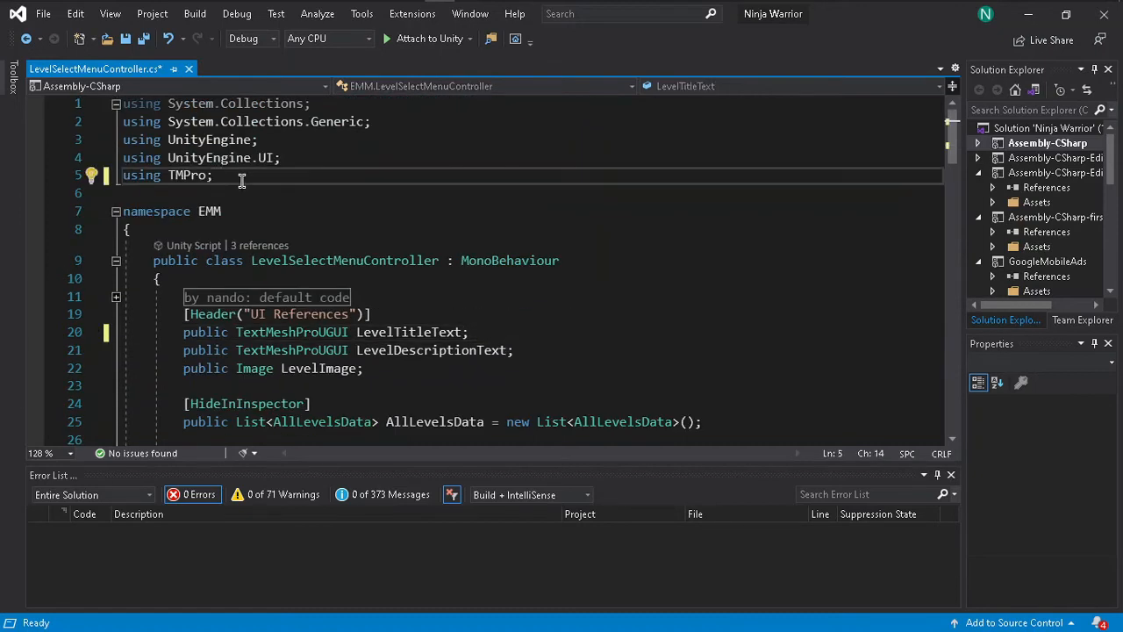
pyautogui.write('1.')
pyautogui.write('textmesh')
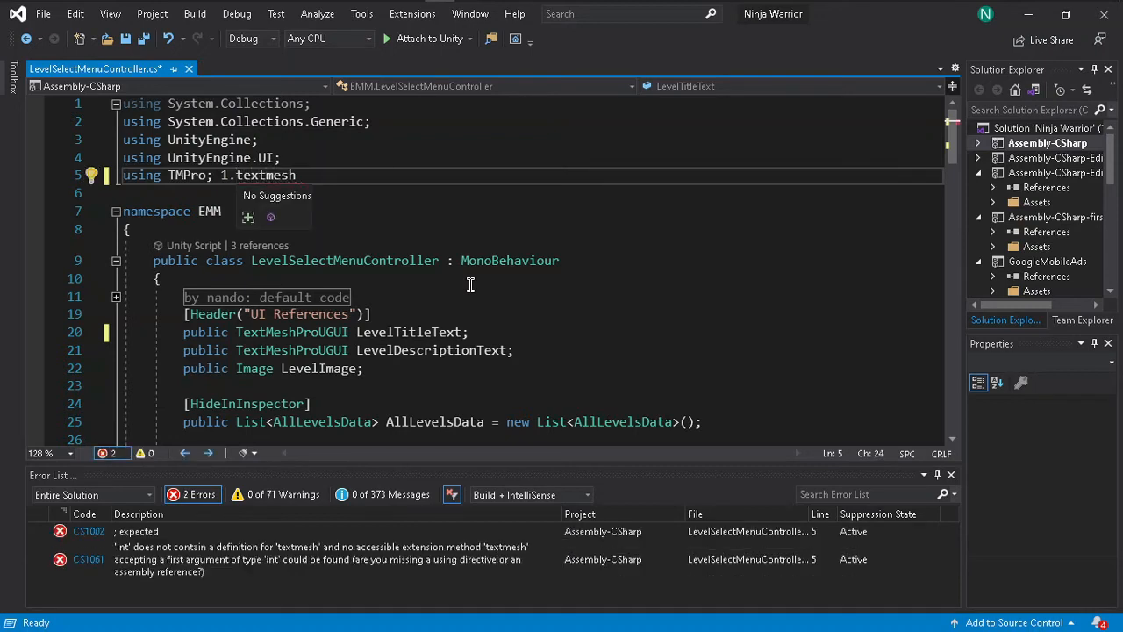
pyautogui.doubleClick(294, 334)
pyautogui.hotkey('ctrl', 'c')
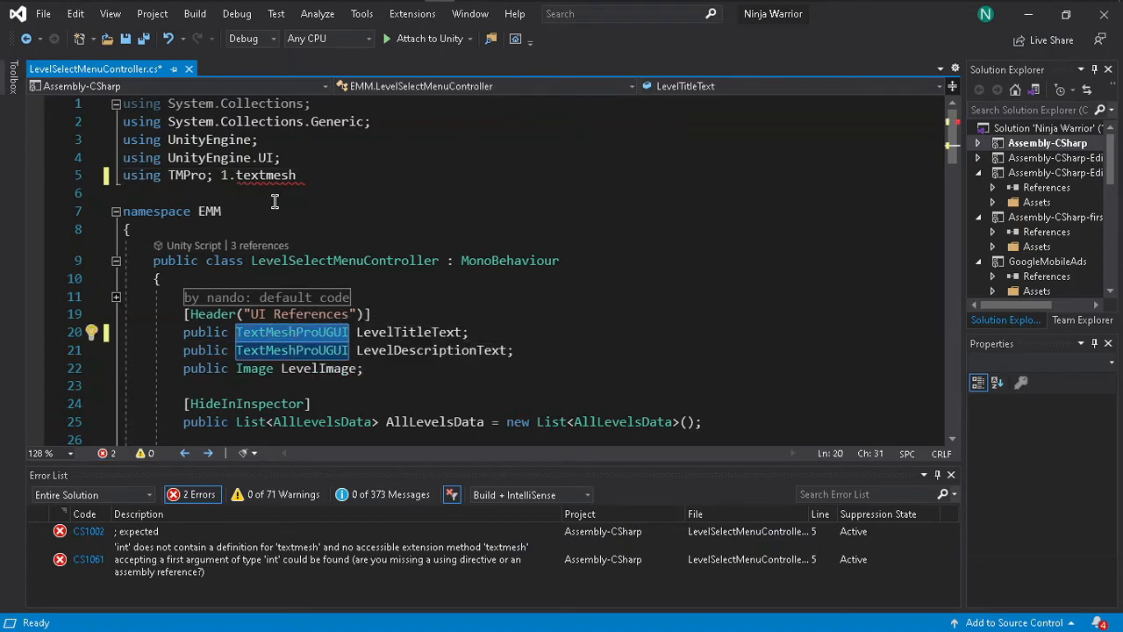
pyautogui.doubleClick(274, 178)
pyautogui.hotkey('ctrl', 'v')
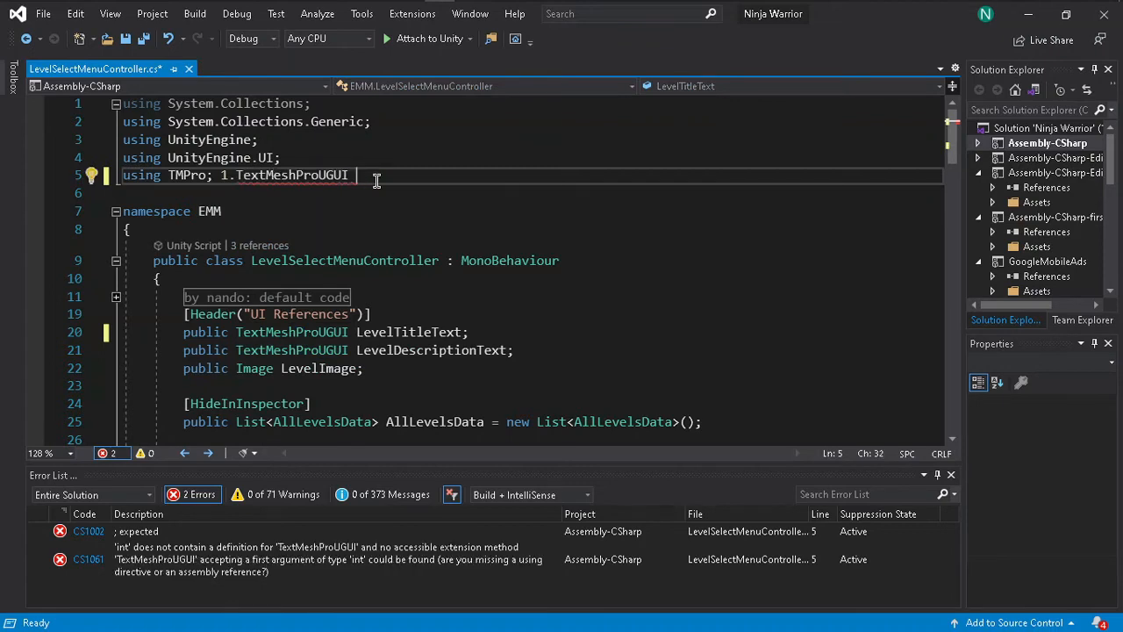
# Complete the first note with "==. has to be used iside UI system" and add a new line below it.
pyautogui.write('==. ')
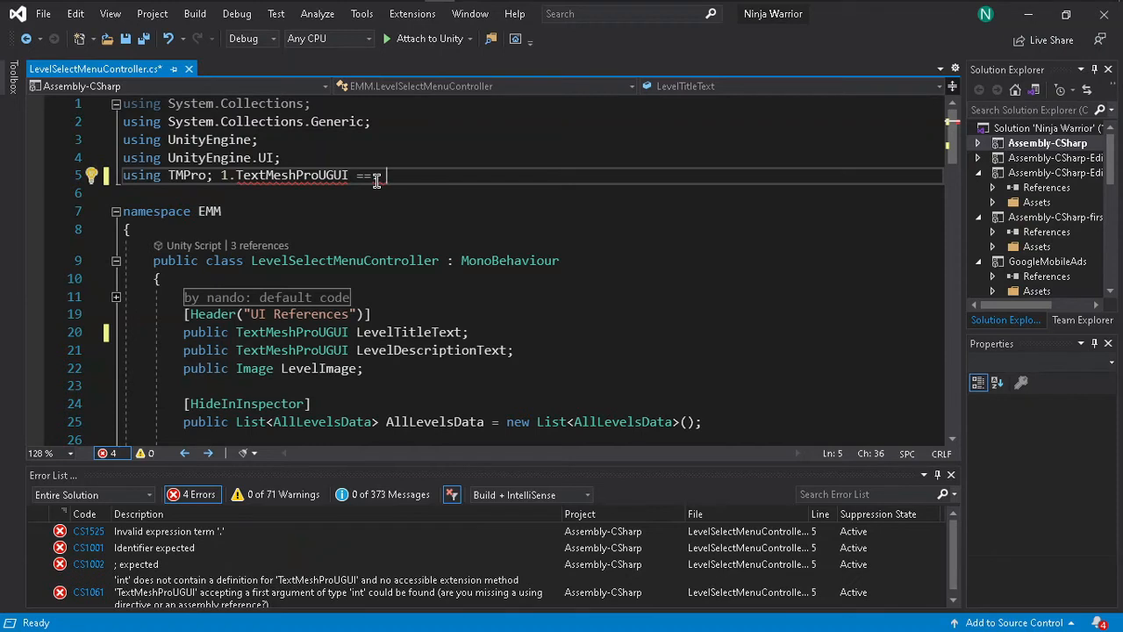
pyautogui.write('has to b')
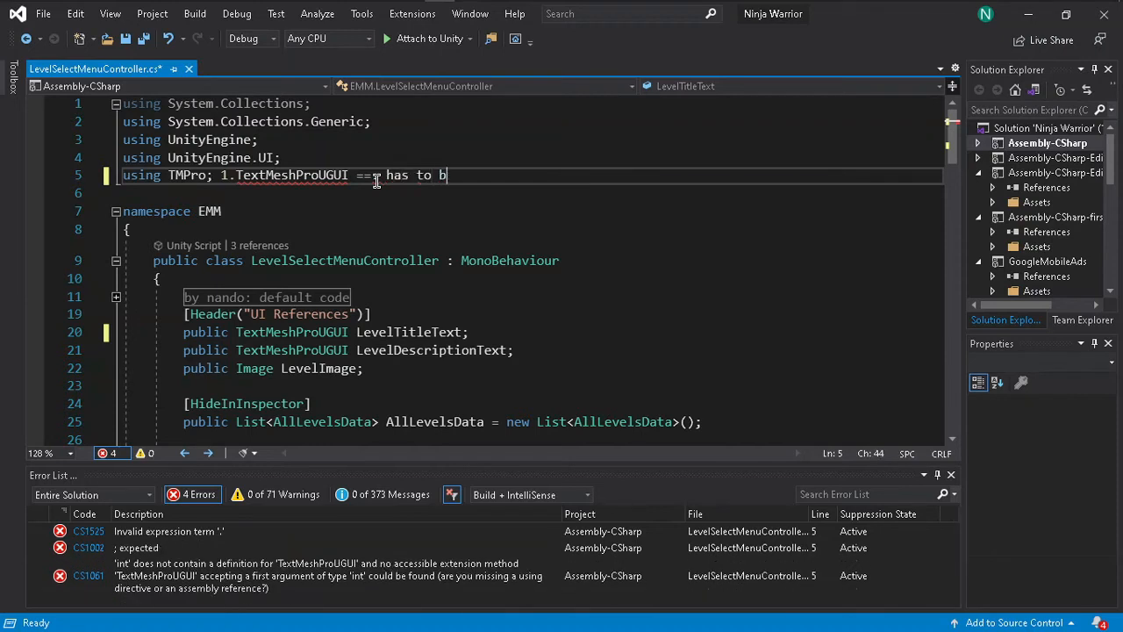
pyautogui.write('e used i')
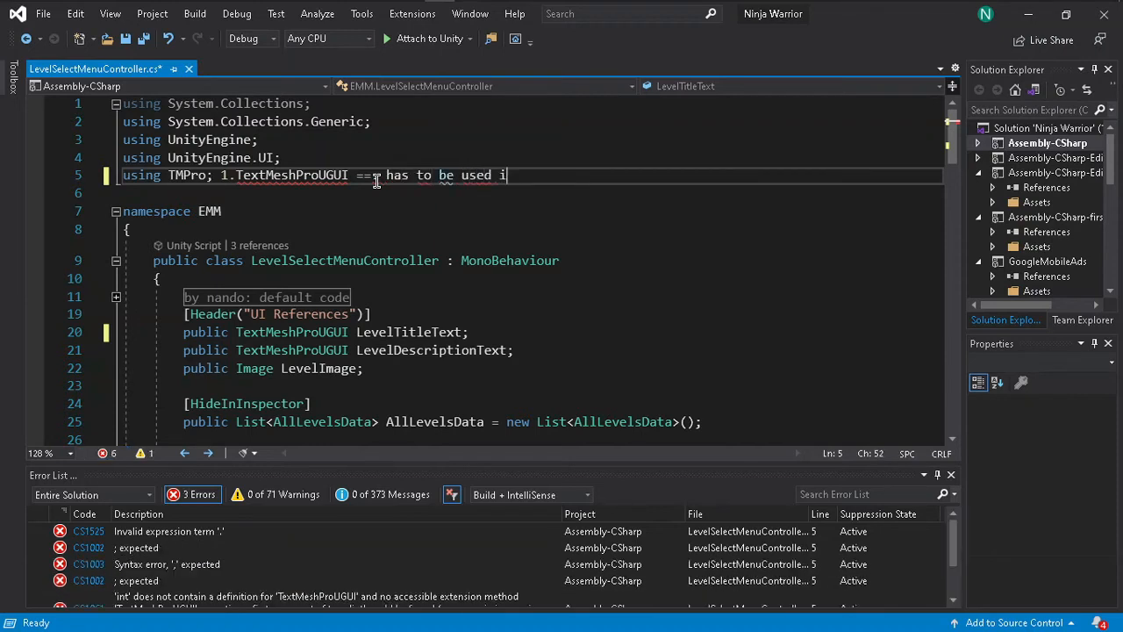
pyautogui.write('side UI syst')
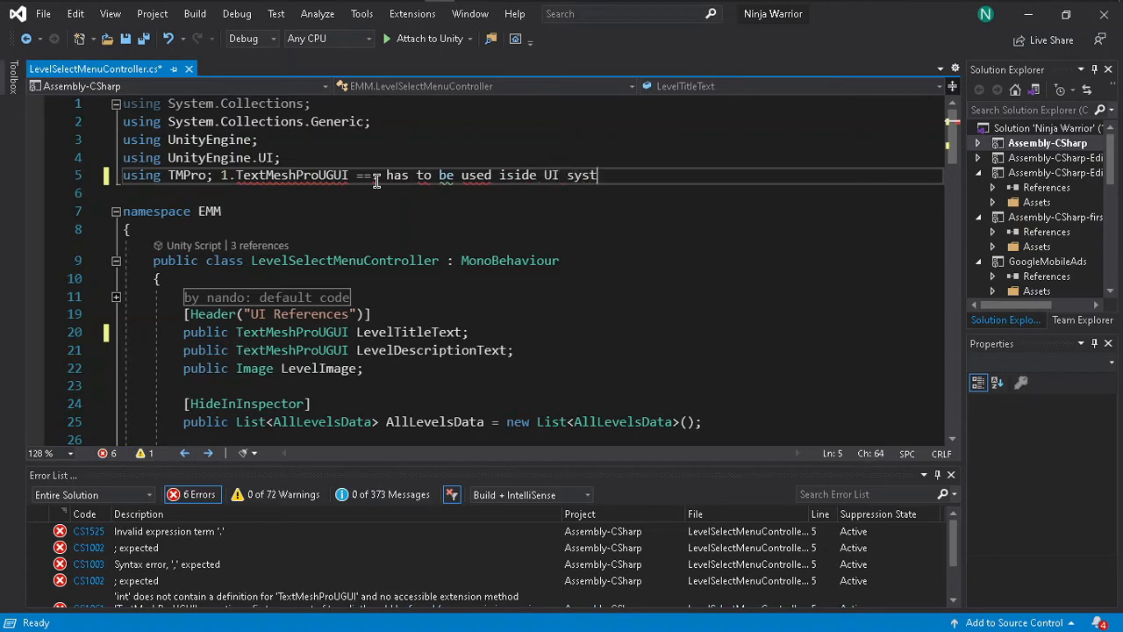
pyautogui.write('em')
pyautogui.press('Return')
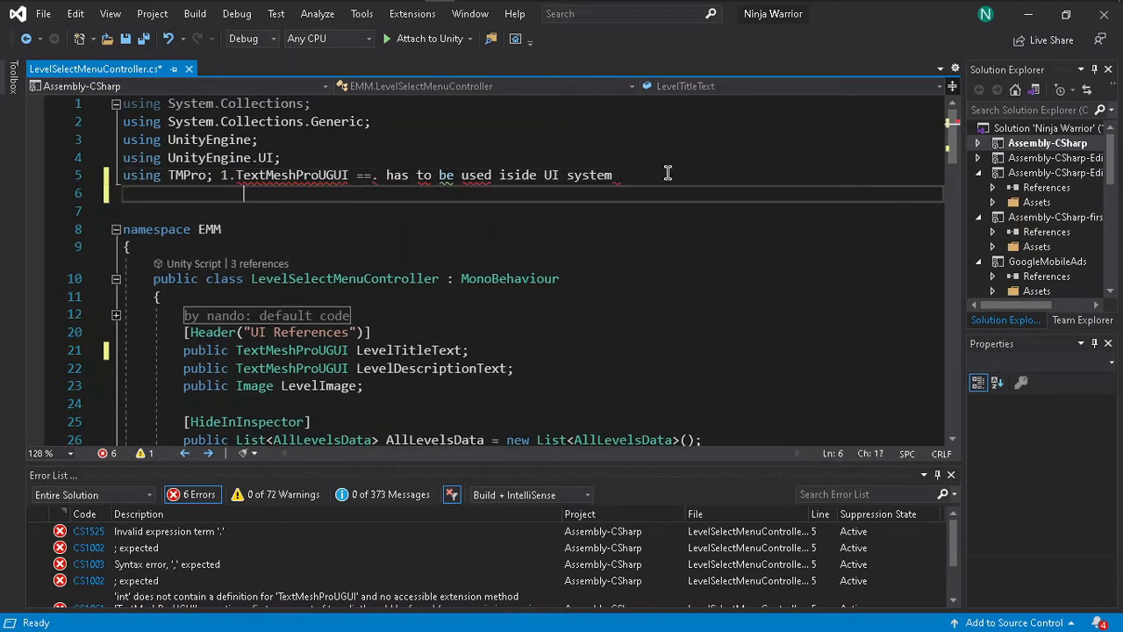
# Begin a second note on line 6 with "2." followed by the TextMeshProUGUI name copied from the first note.
pyautogui.press('BackSpace')
pyautogui.press('BackSpace')
pyautogui.write('2.')
pyautogui.doubleClick(307, 176)
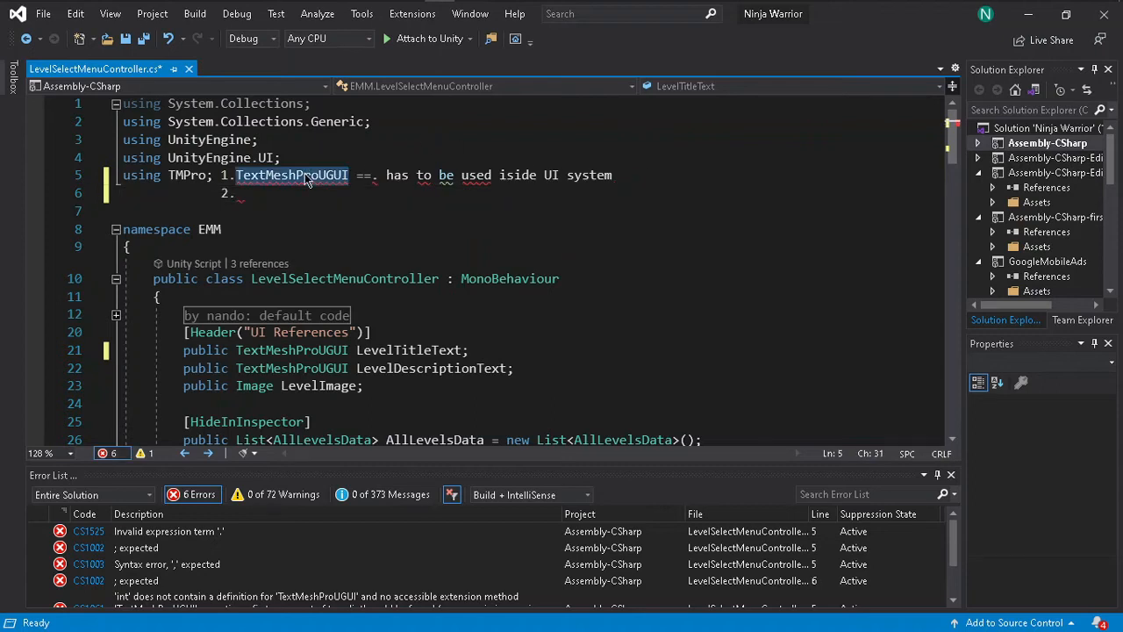
pyautogui.hotkey('ctrl', 'c')
pyautogui.click(301, 194)
pyautogui.hotkey('ctrl', 'v')
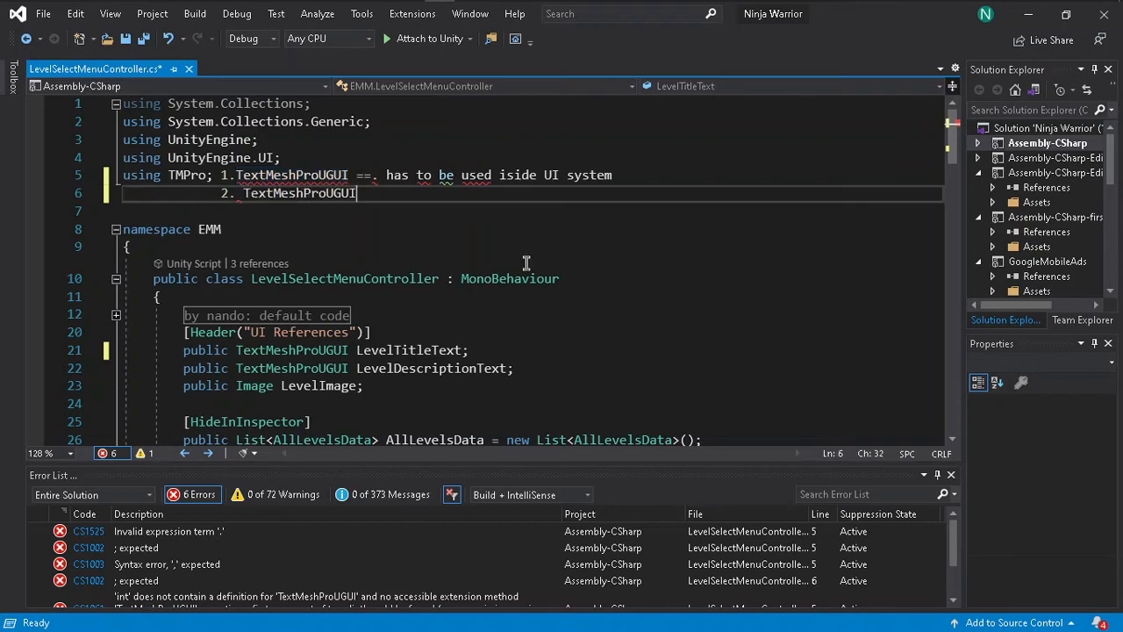
# Shorten the second note's type name to TextMeshPro and add "== > you can use it inside the world of 3d".
pyautogui.press('BackSpace')
pyautogui.press('BackSpace')
pyautogui.press('BackSpace')
pyautogui.press('BackSpace')
pyautogui.write('== > you can')
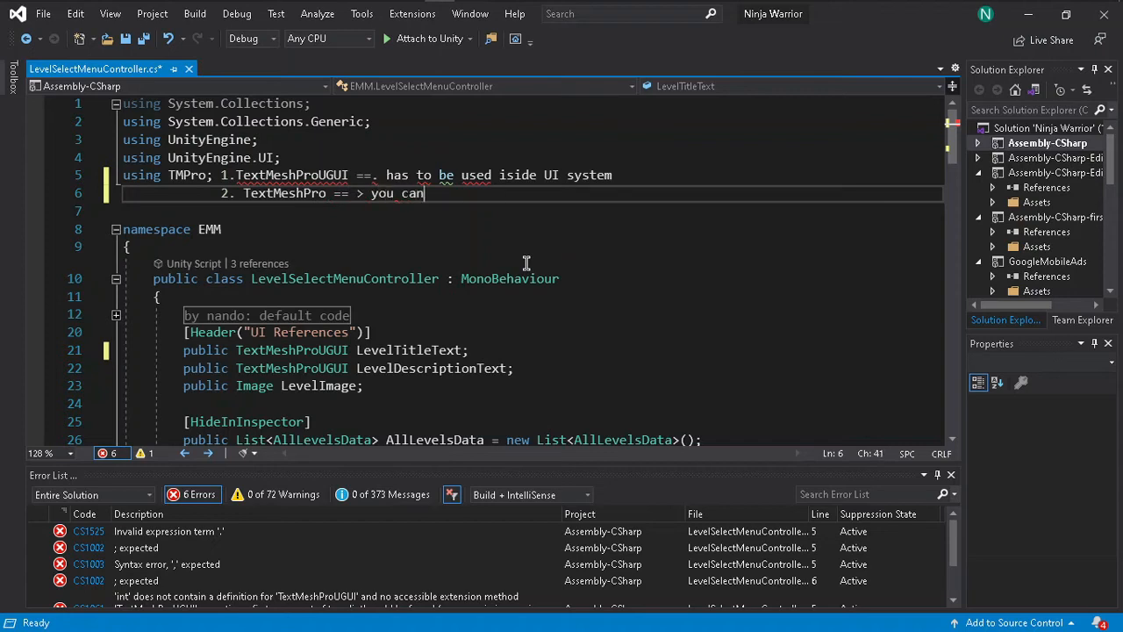
pyautogui.write(' use it inside t')
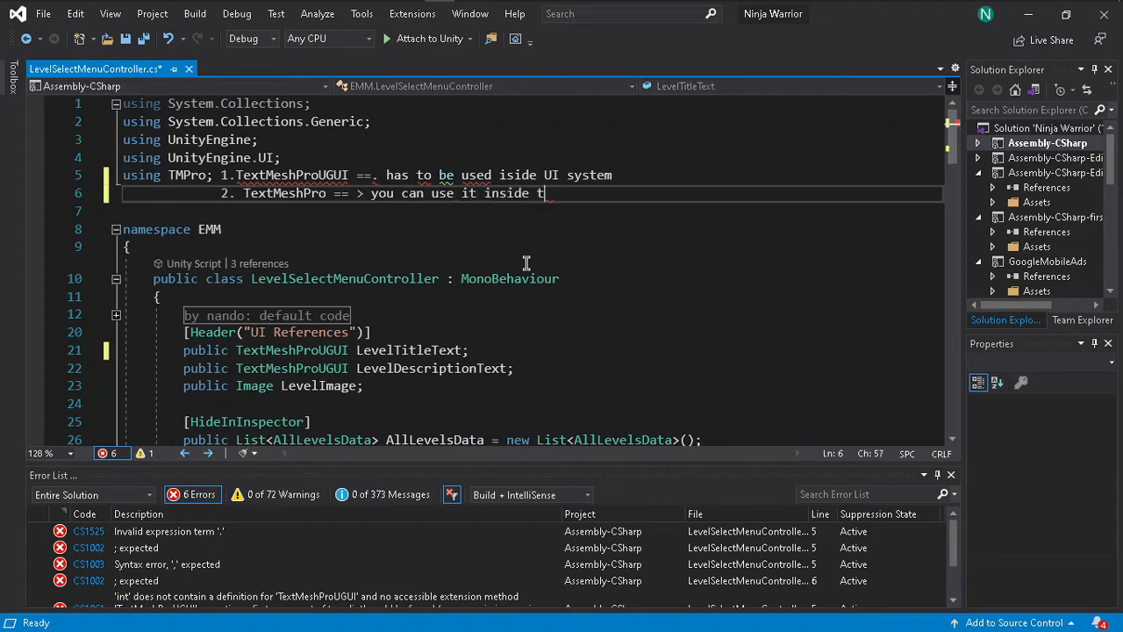
pyautogui.write('he world of 3d')
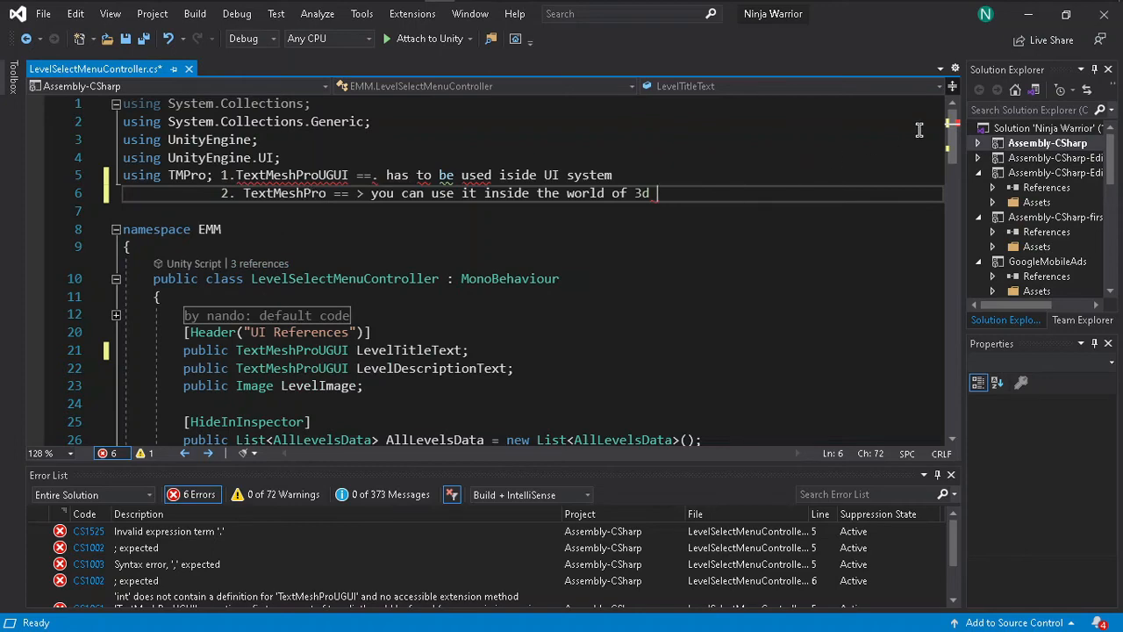
# Return to Unity, switch the Scene view to 3D, and focus on the Level object.
pyautogui.click(1029, 17)
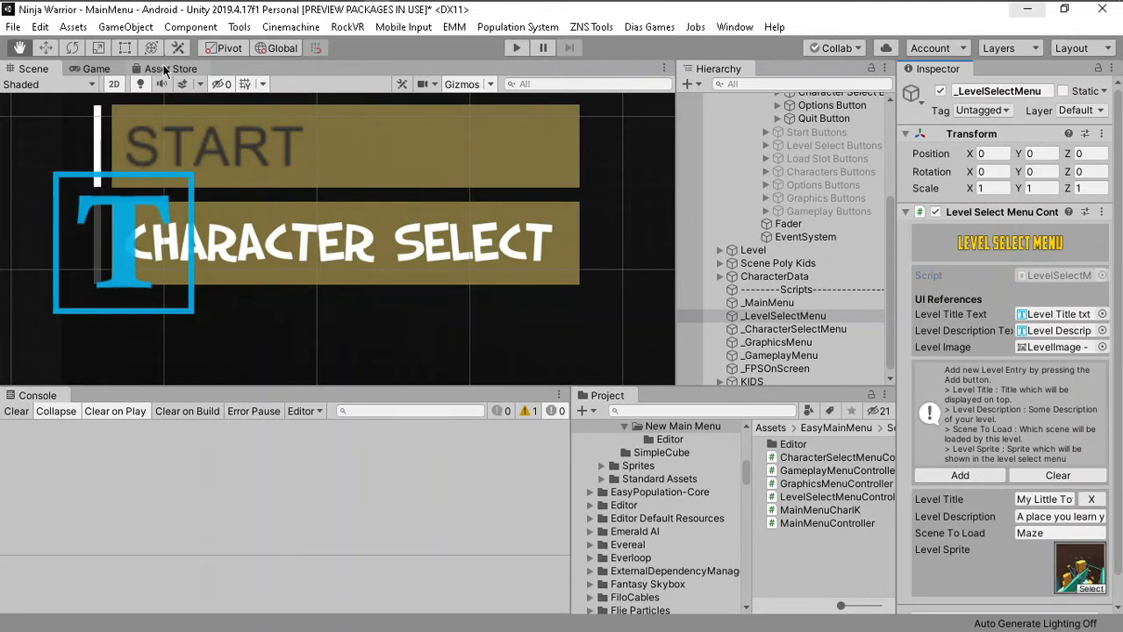
pyautogui.click(114, 85)
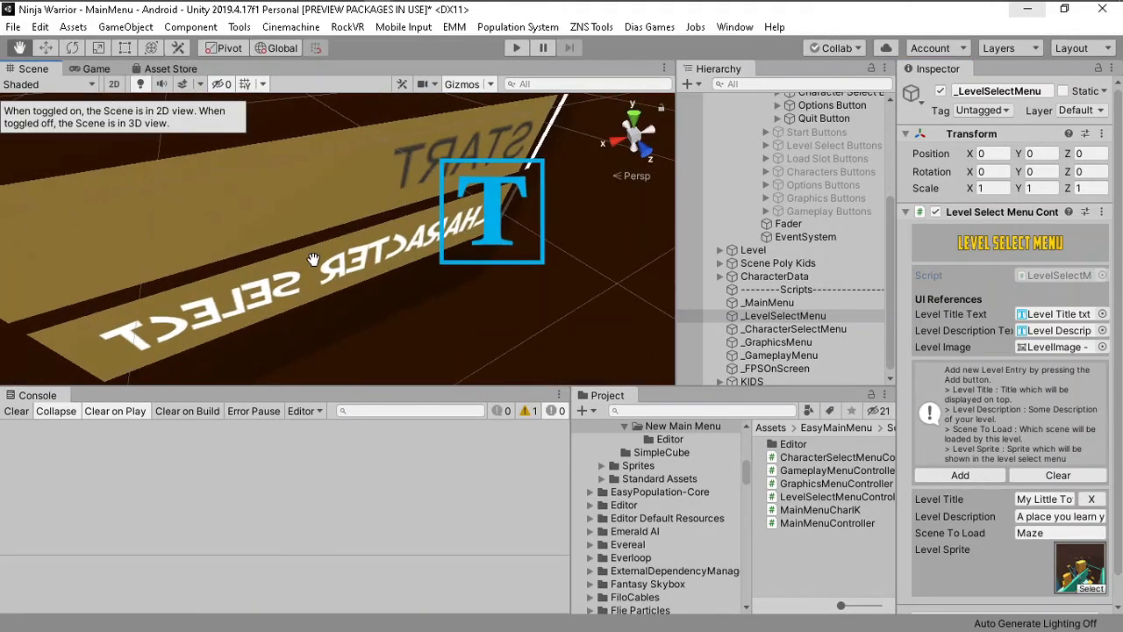
pyautogui.doubleClick(798, 253)
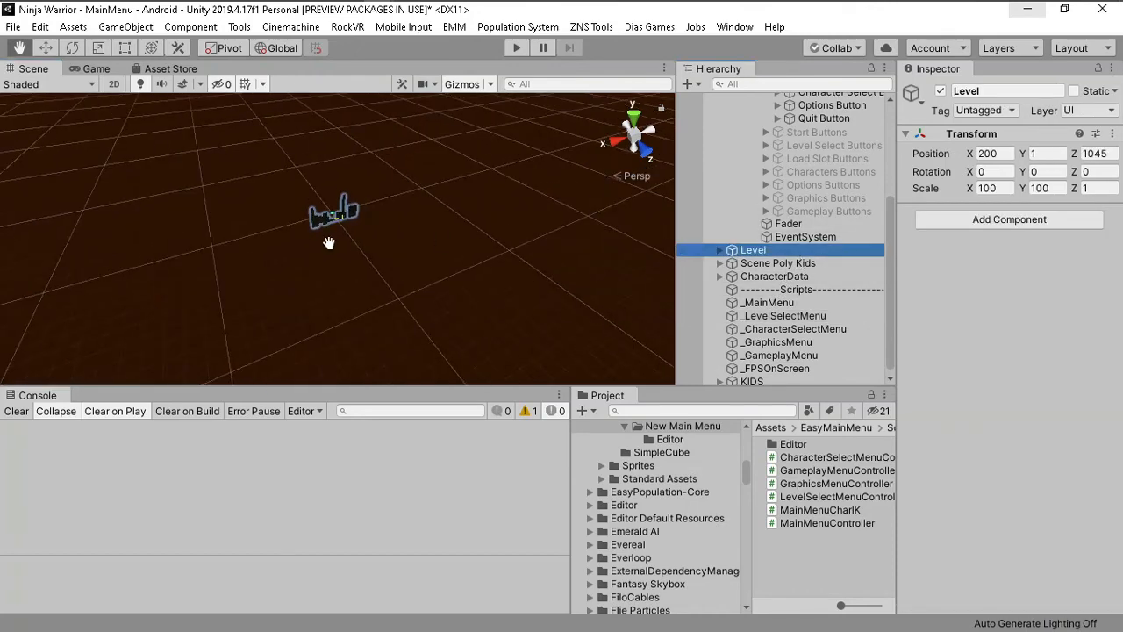
pyautogui.scroll(3, 327, 243)
pyautogui.scroll(5, 327, 243)
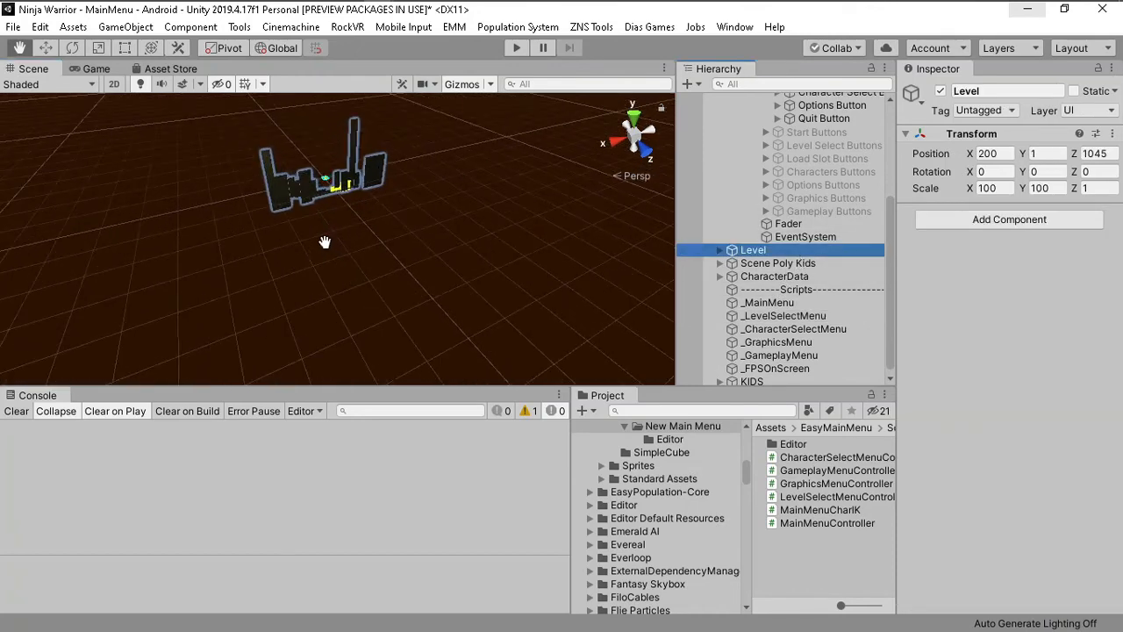
# Add a 3D Text - TextMeshPro object as a child of FloorPrototype64x01x64 under Level, and focus the view on it.
pyautogui.click(720, 251)
pyautogui.rightClick(797, 263)
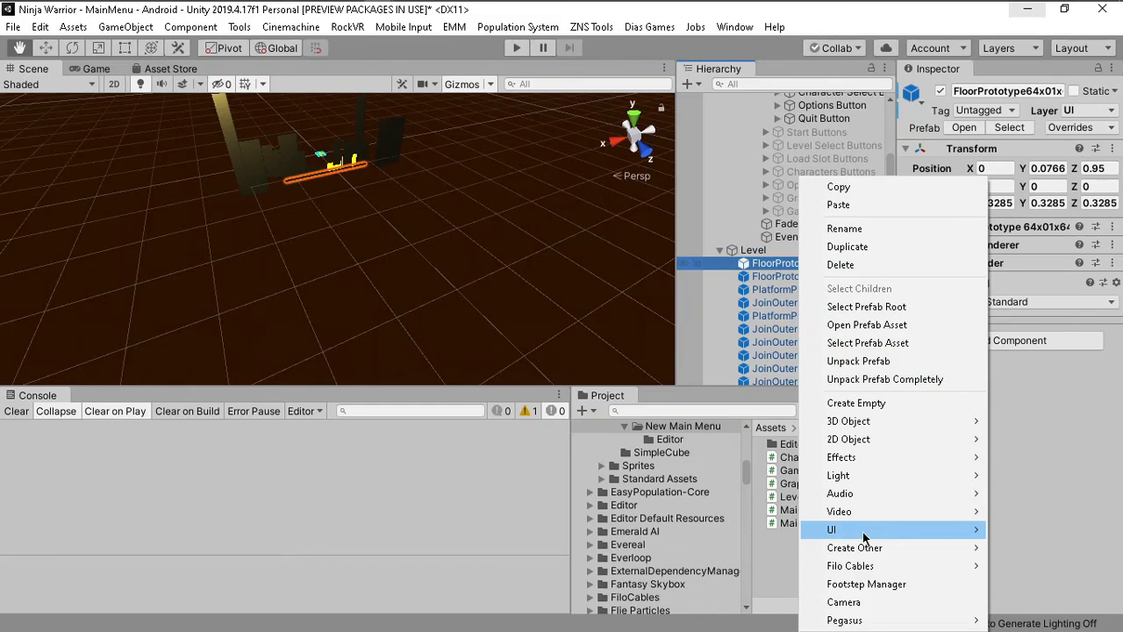
pyautogui.moveTo(862, 532)
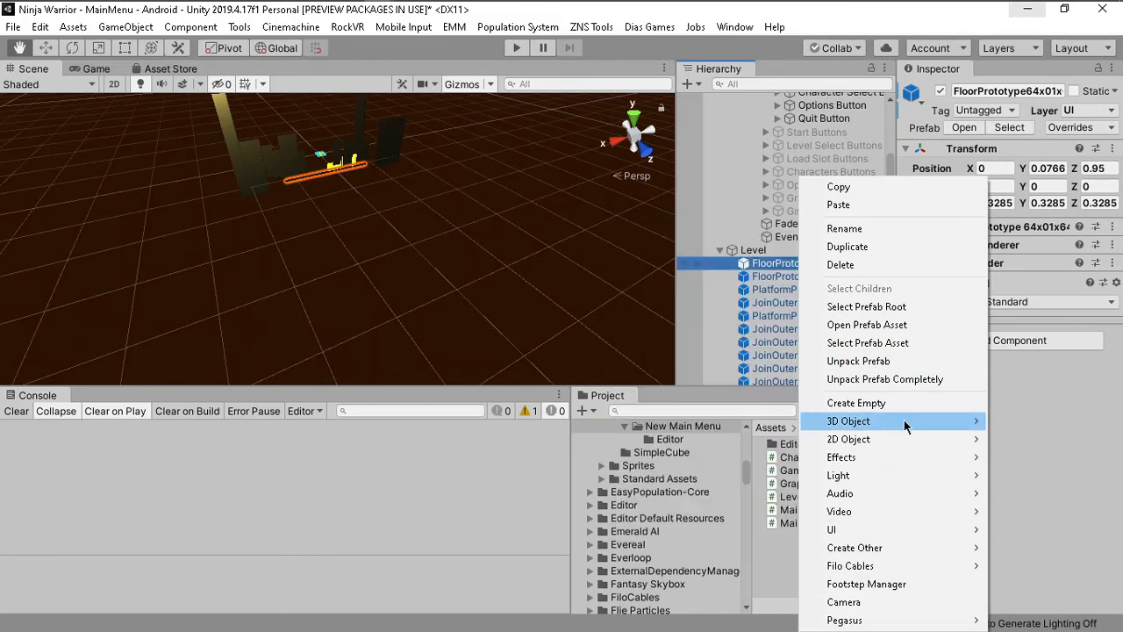
pyautogui.moveTo(908, 426)
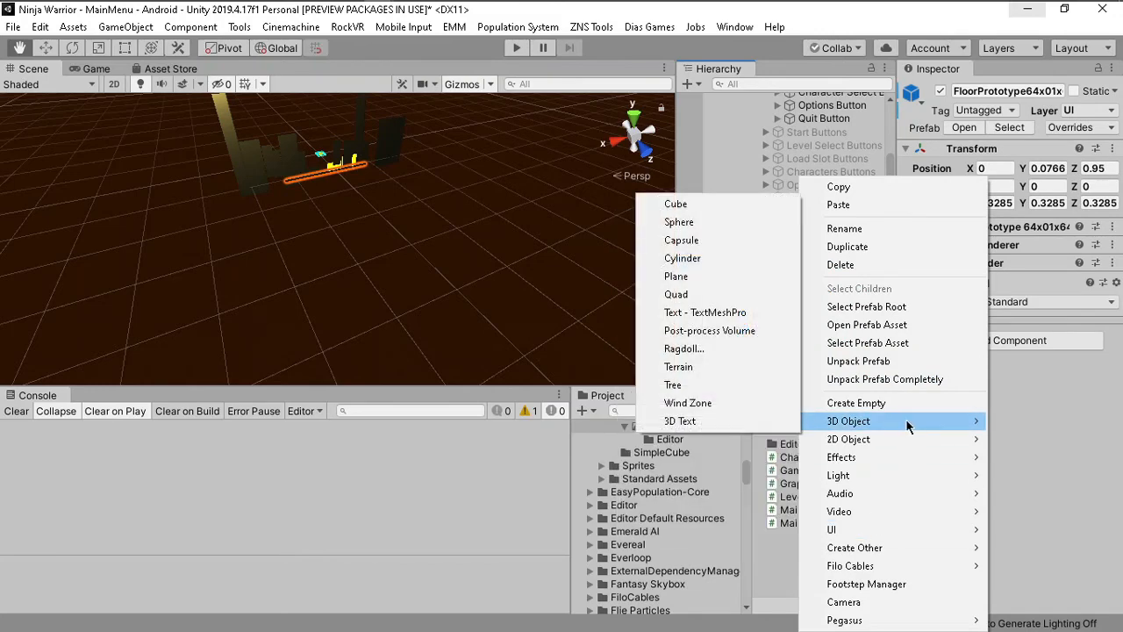
pyautogui.click(739, 314)
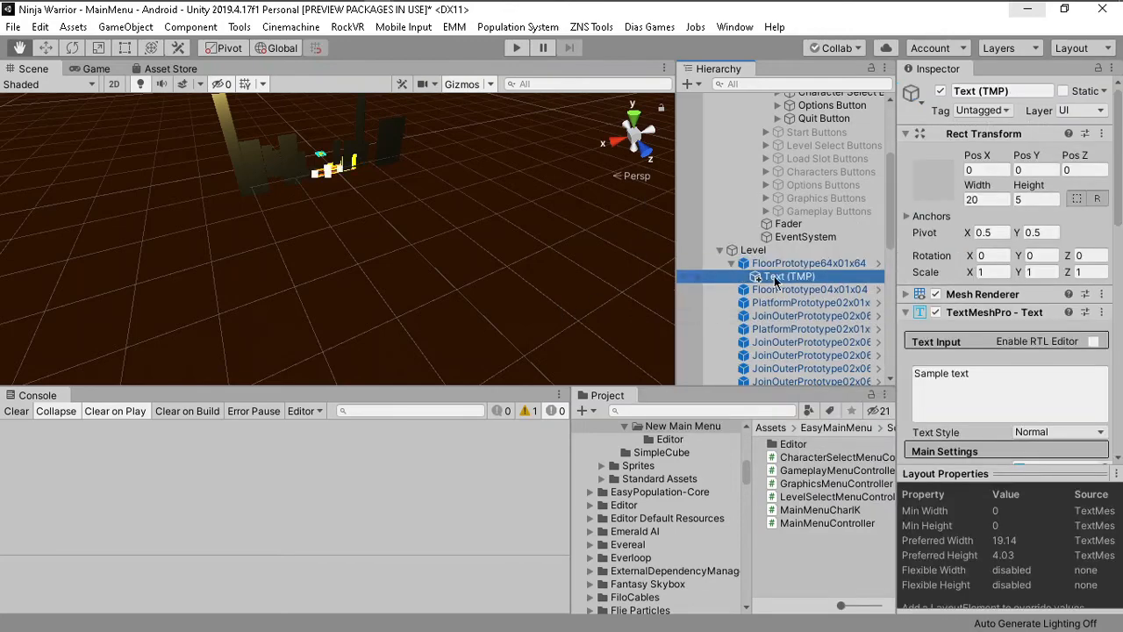
pyautogui.doubleClick(776, 278)
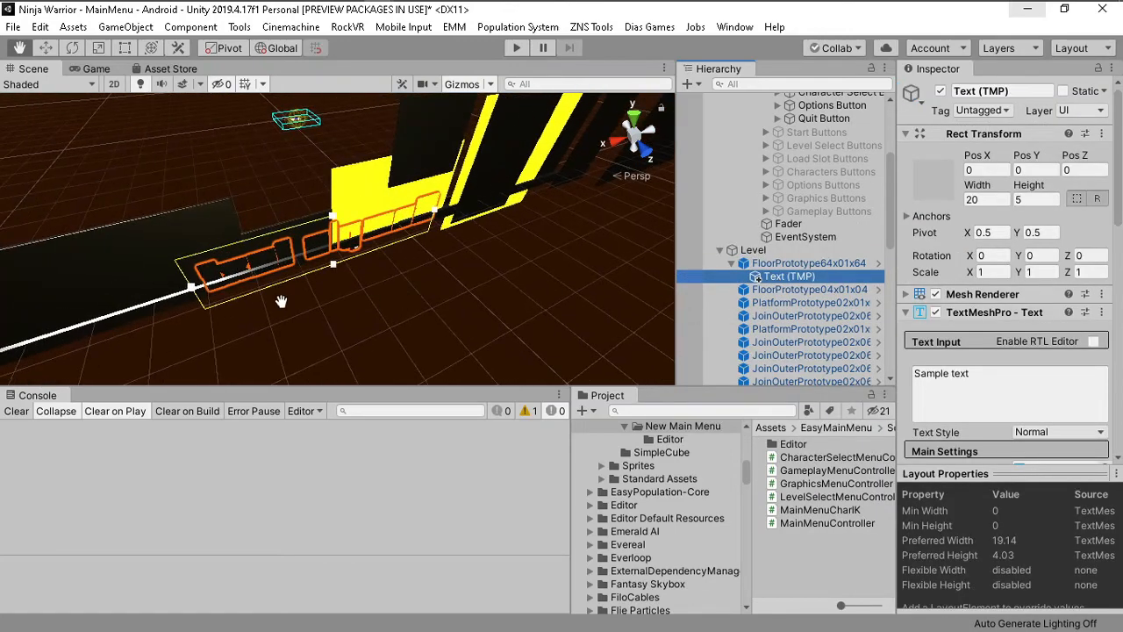
# Examine the 3D text in the scene and review its TextMeshPro component settings, from text input and font options to material settings.
pyautogui.keyDown('alt'); pyautogui.moveTo(281, 301); pyautogui.dragTo(391, 240); pyautogui.keyUp('alt')
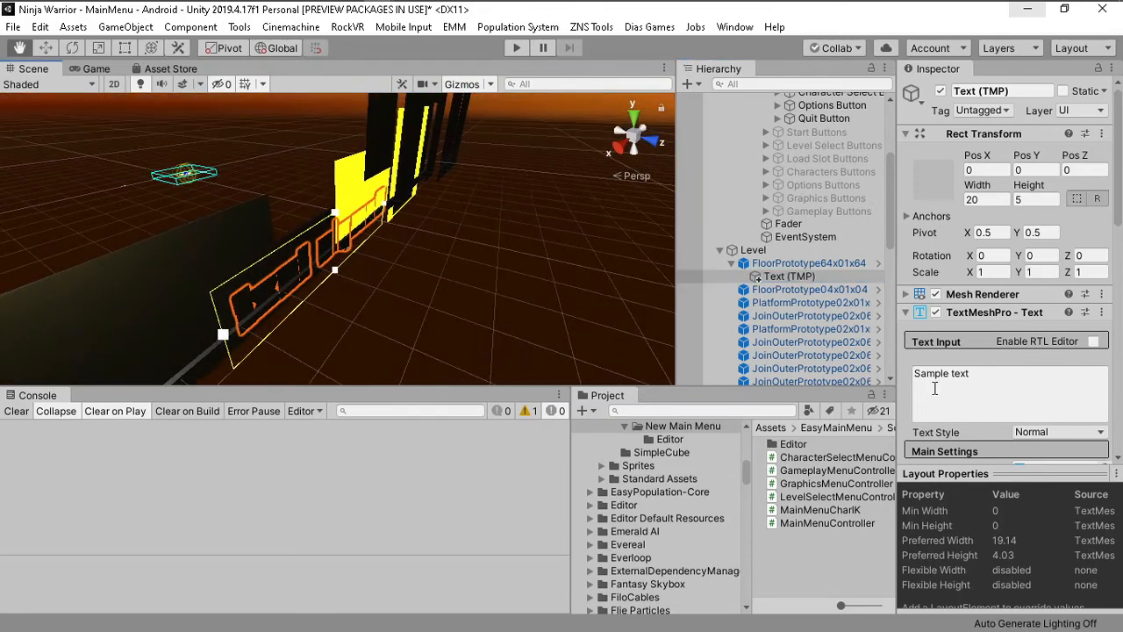
pyautogui.scroll(-3, 974, 353)
pyautogui.scroll(-3, 976, 360)
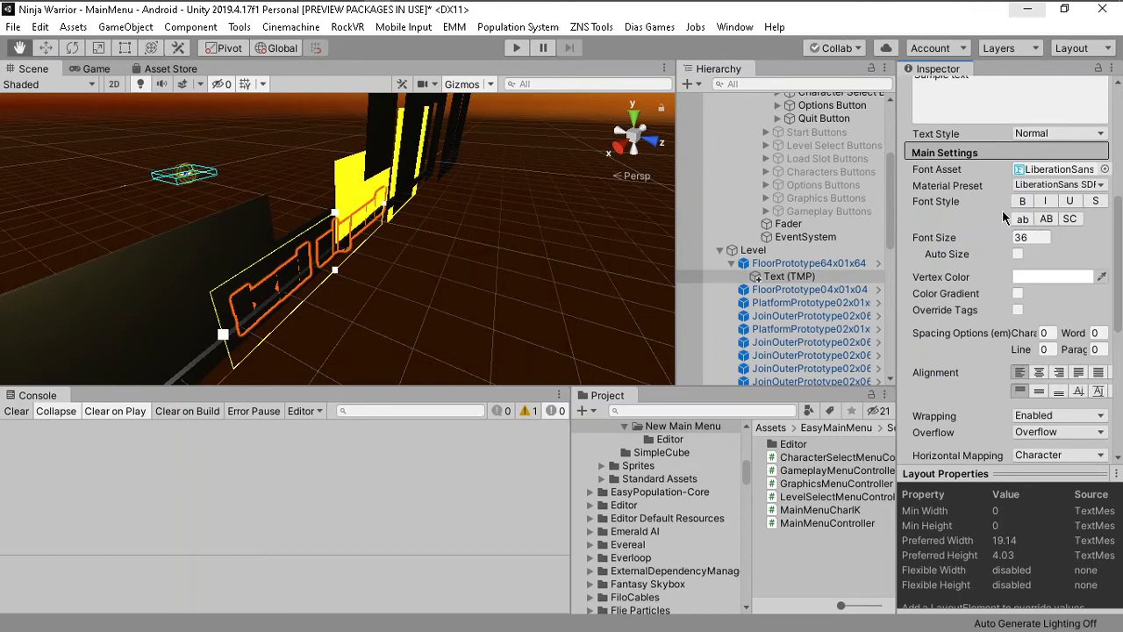
pyautogui.scroll(-2, 1001, 257)
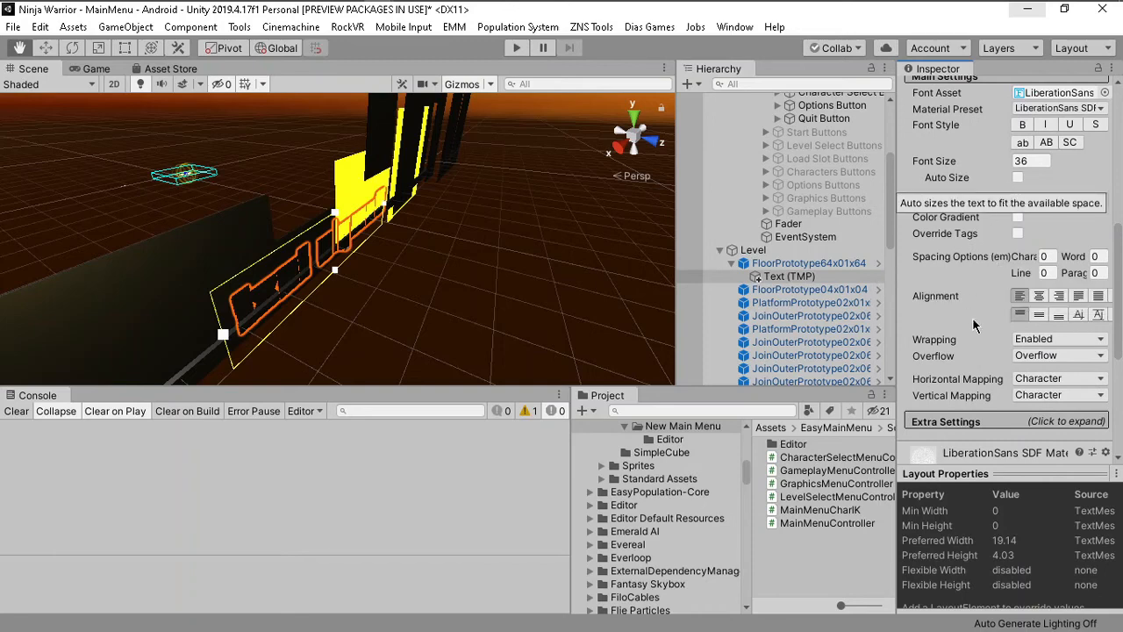
pyautogui.scroll(-2, 974, 325)
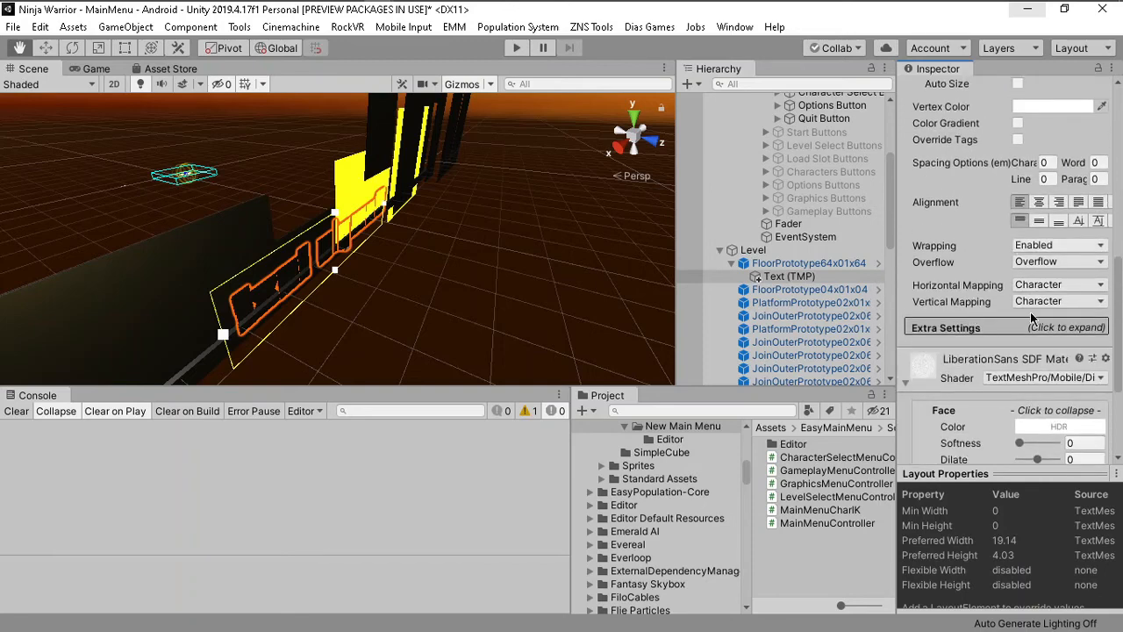
pyautogui.scroll(-4, 1026, 312)
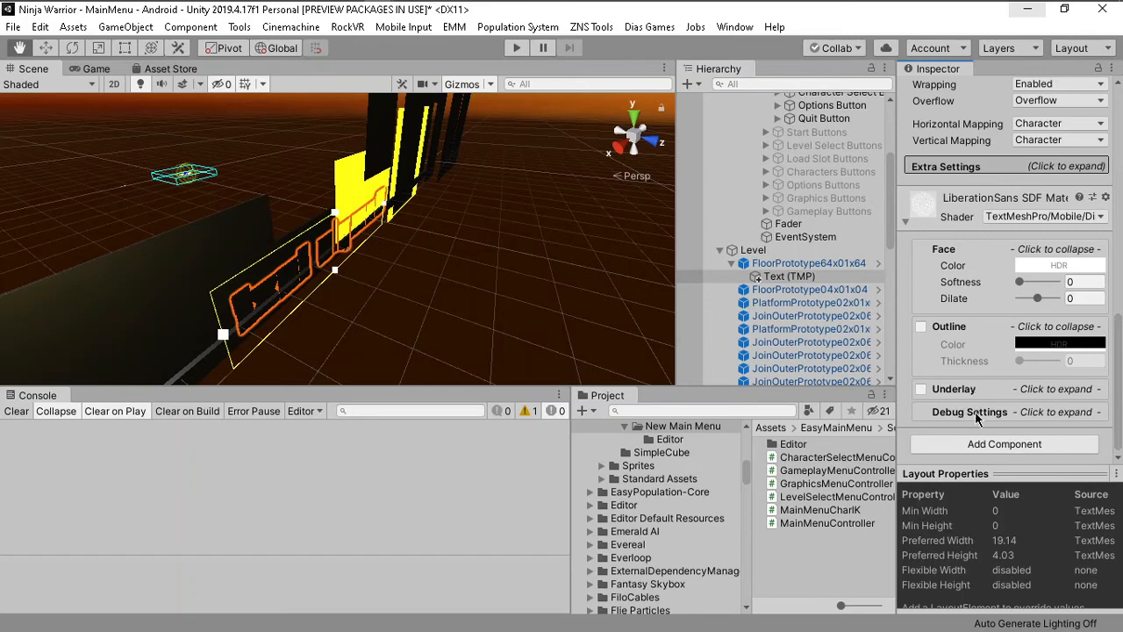
pyautogui.scroll(10, 976, 416)
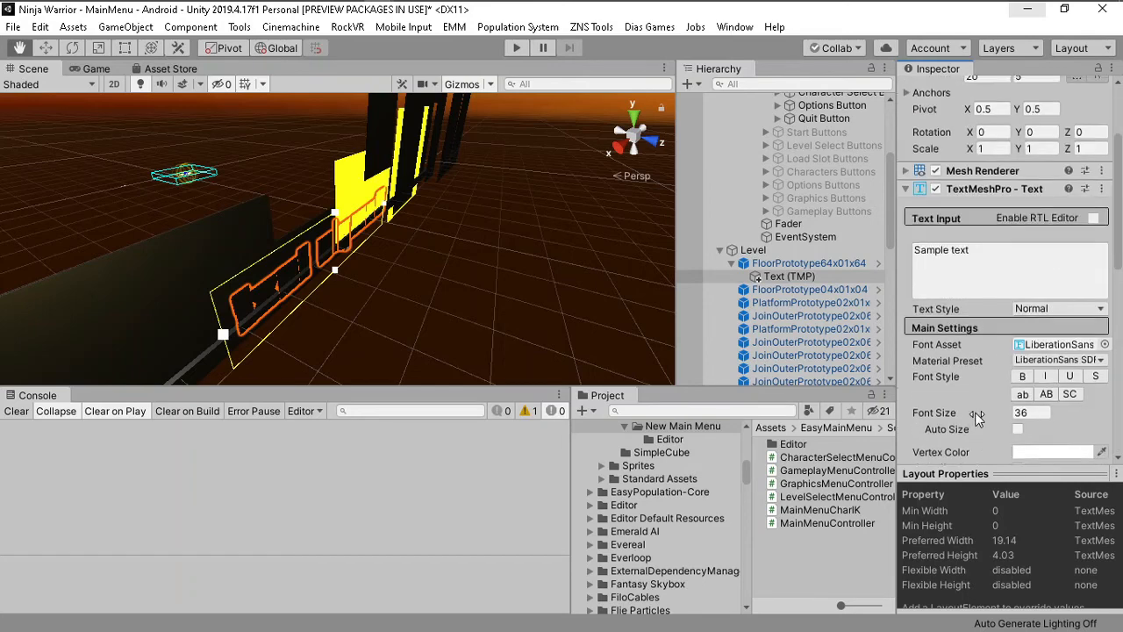
pyautogui.scroll(1, 976, 419)
# Switch to Visual Studio and review the two TextMeshPro notes and the ChangeLevel method in LevelSelectMenuController.cs.
pyautogui.click(439, 18)
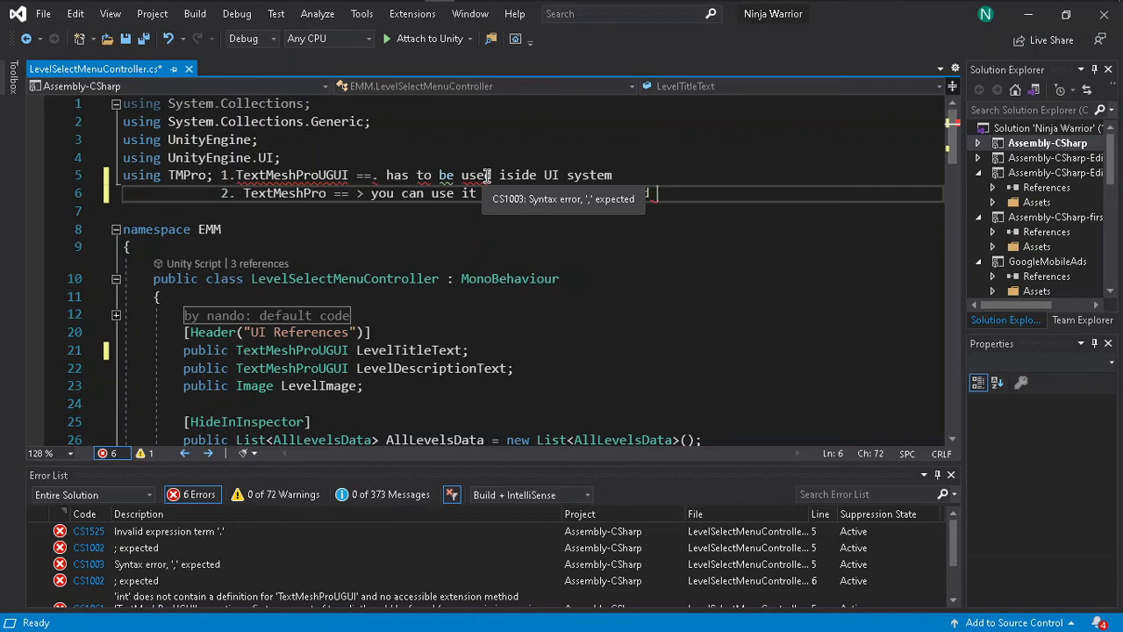
pyautogui.scroll(-7, 457, 330)
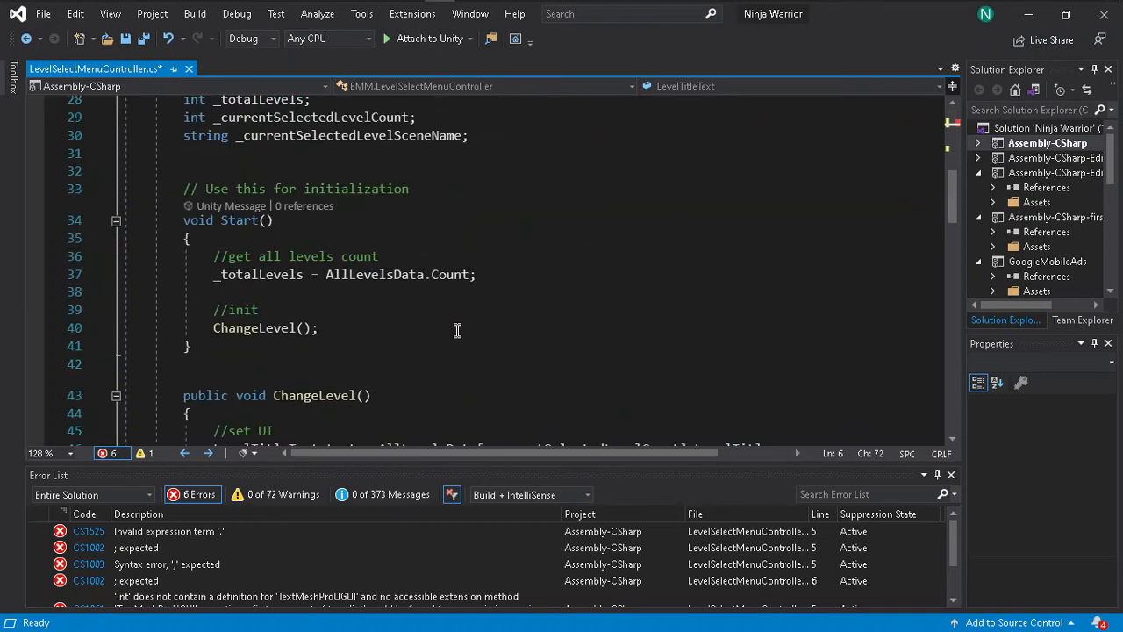
pyautogui.scroll(-3, 458, 330)
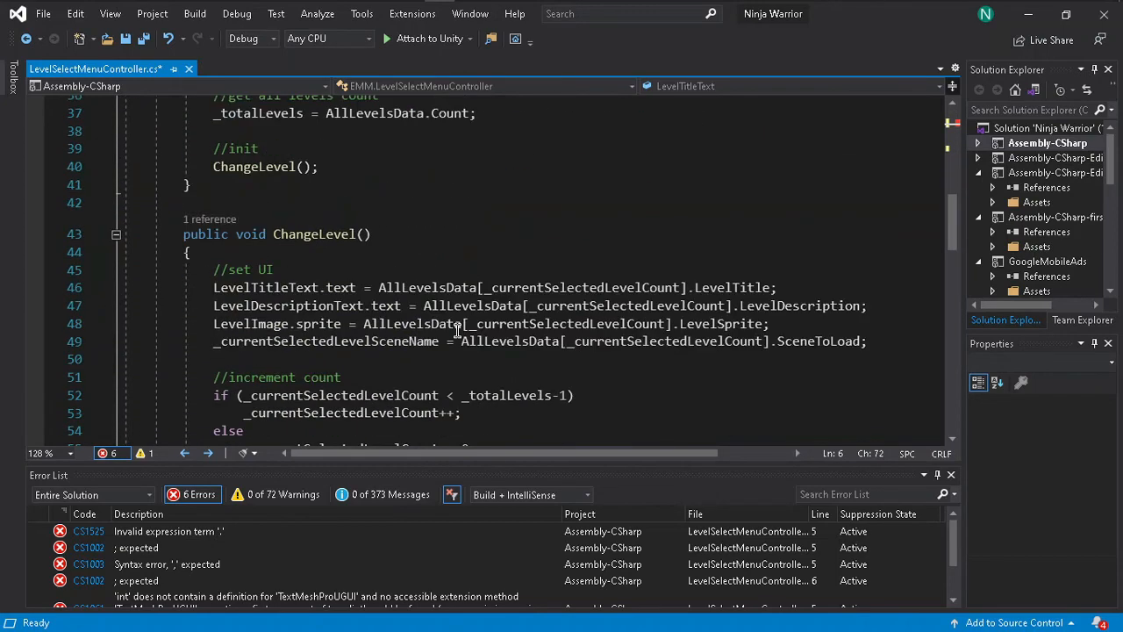
pyautogui.scroll(12, 457, 330)
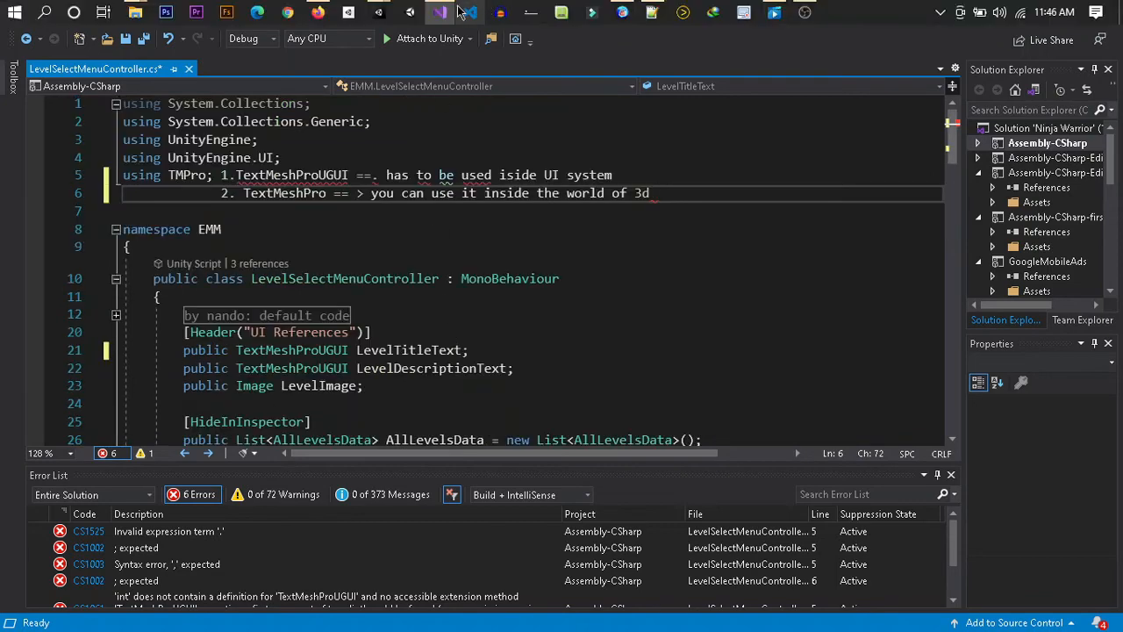
# Return to Unity, select the Text object under Start Button, and review its legacy Text component settings.
pyautogui.click(443, 18)
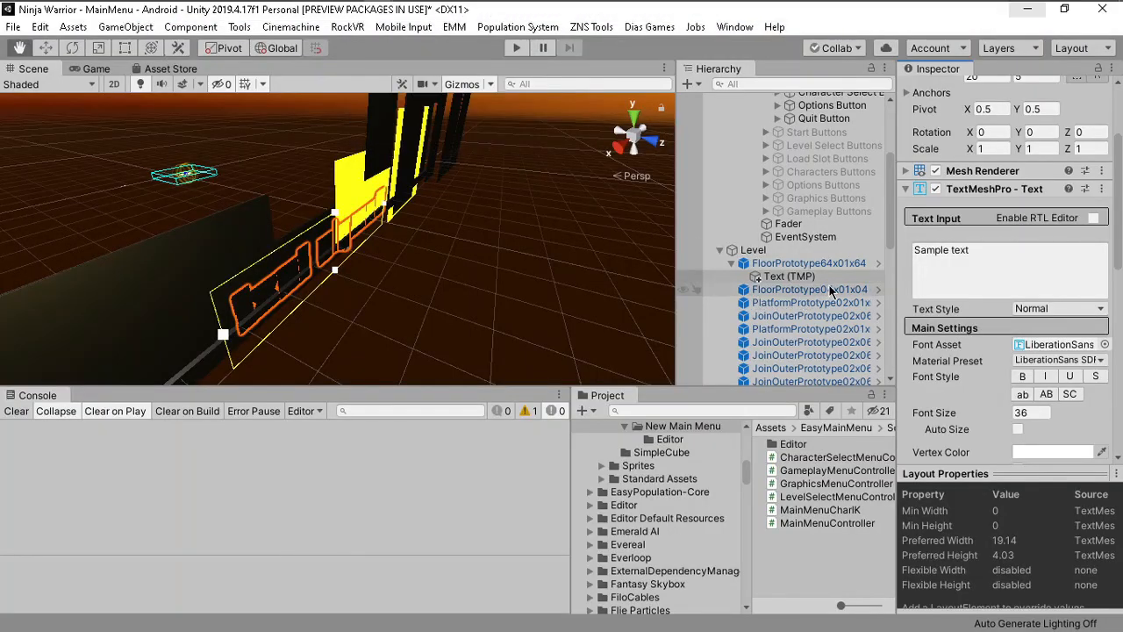
pyautogui.scroll(1, 832, 289)
pyautogui.scroll(5, 831, 289)
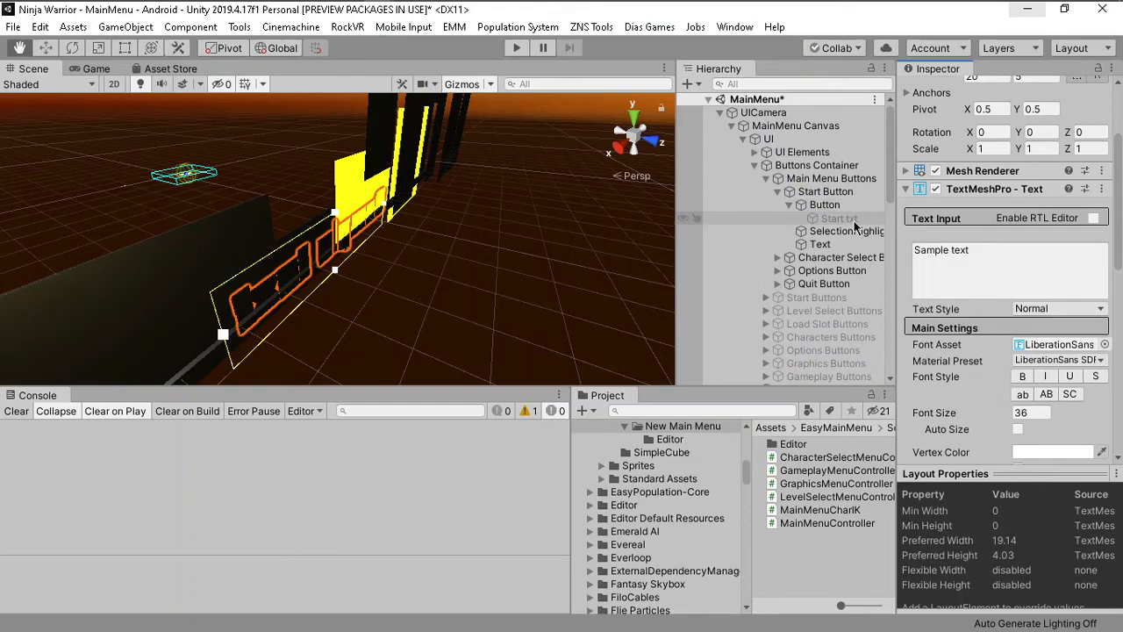
pyautogui.click(848, 246)
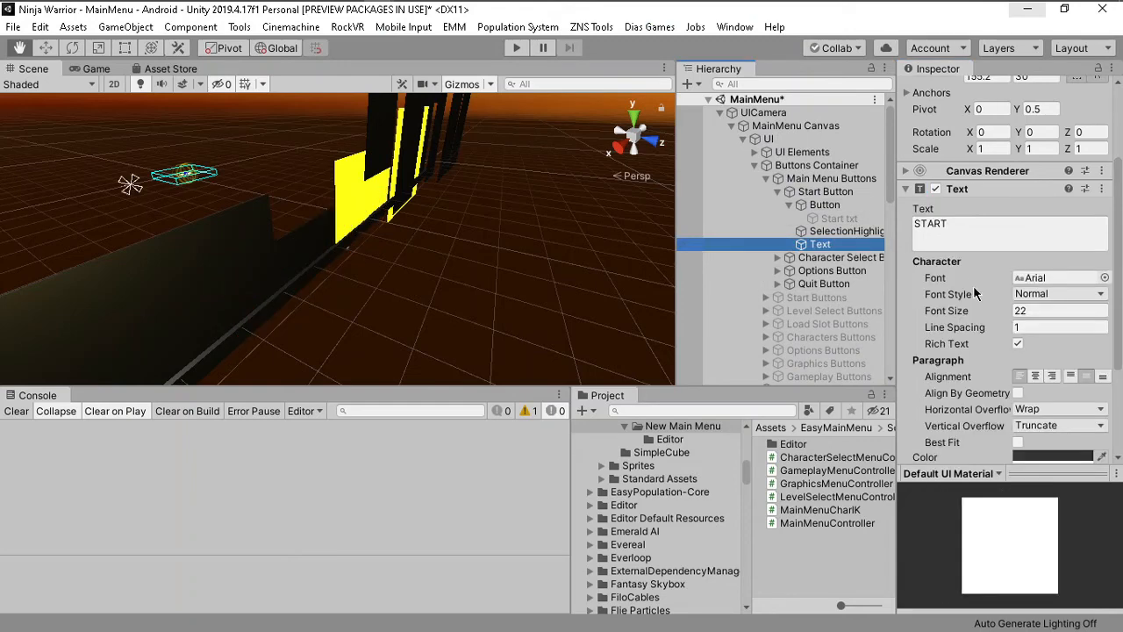
pyautogui.scroll(-3, 974, 321)
pyautogui.scroll(5, 973, 321)
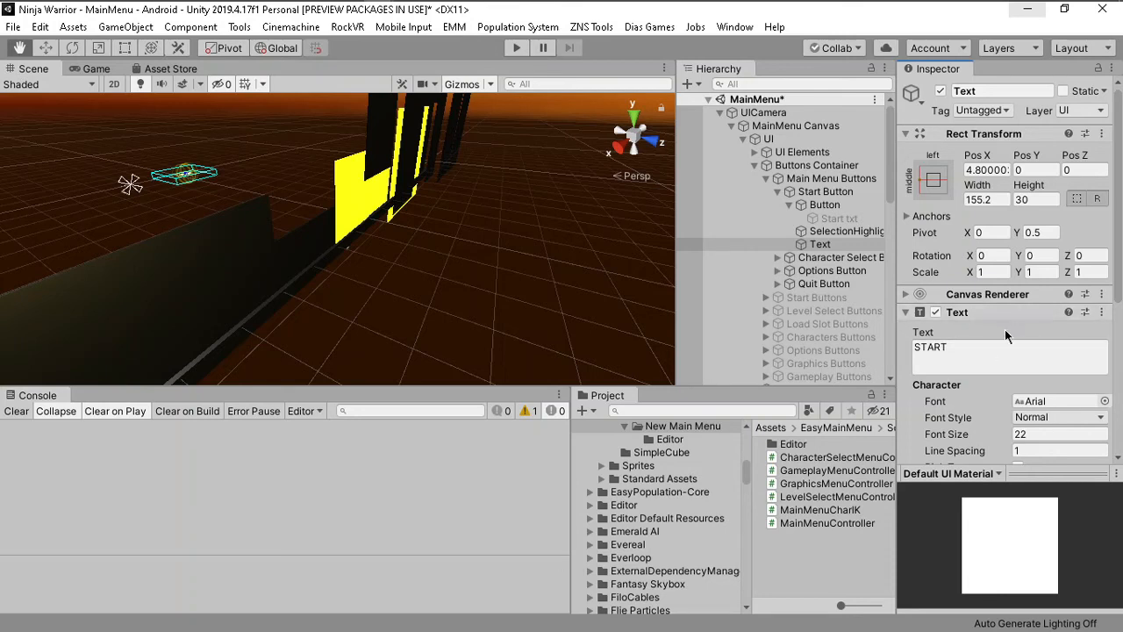
# Switch to Visual Studio and append ".text" to the LevelTitleText declaration on line 21.
pyautogui.click(448, 12)
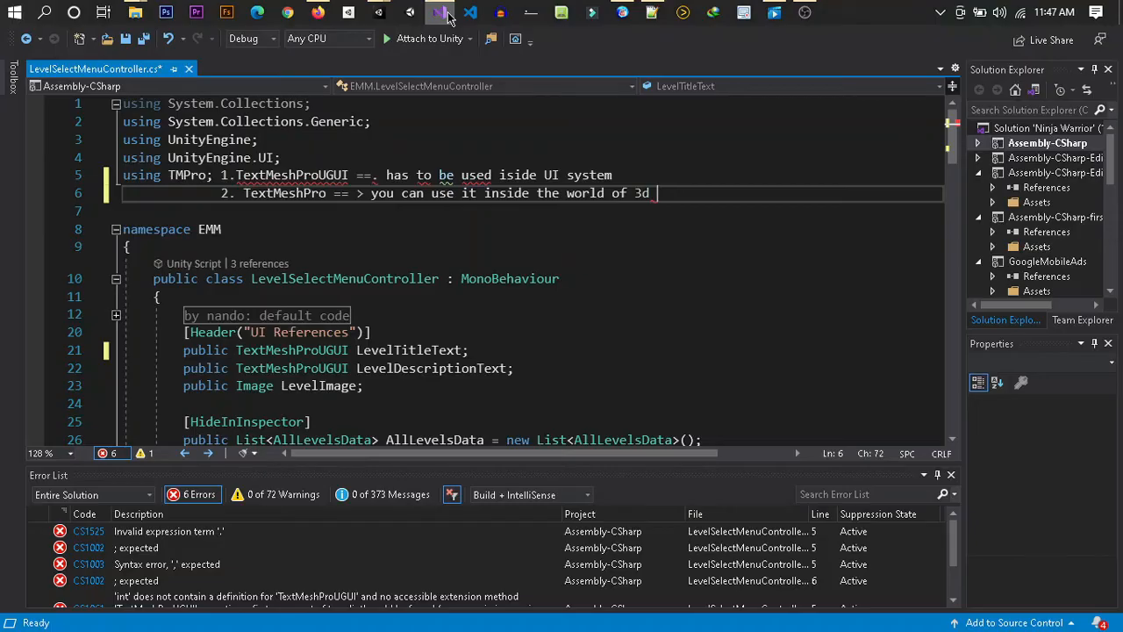
pyautogui.scroll(-6, 476, 319)
pyautogui.scroll(5, 476, 318)
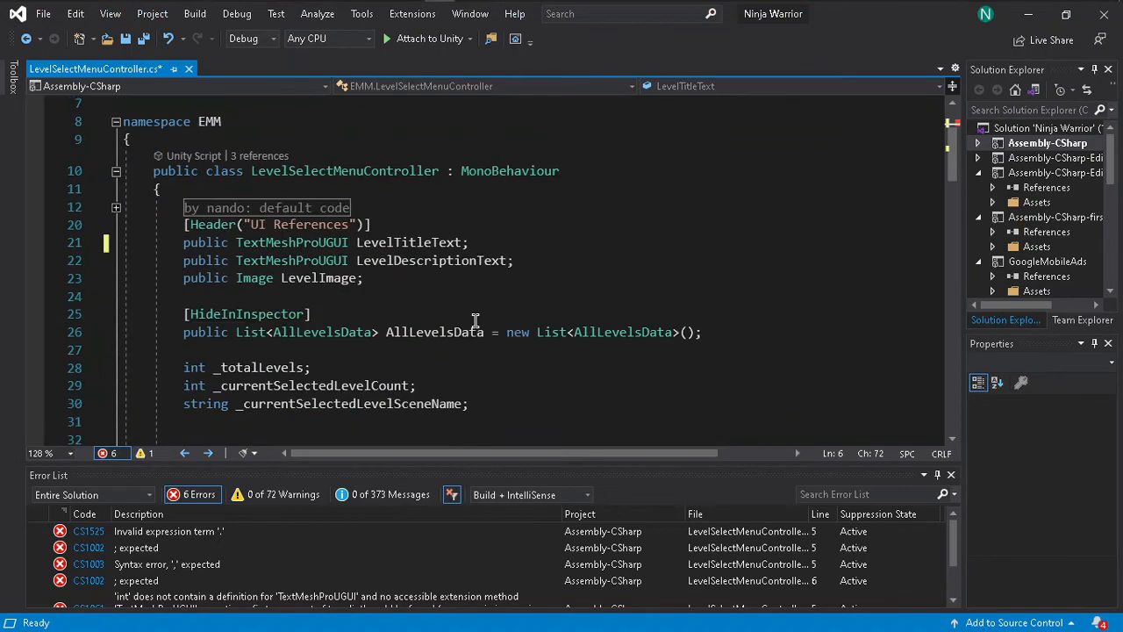
pyautogui.scroll(-5, 523, 293)
pyautogui.scroll(9, 523, 306)
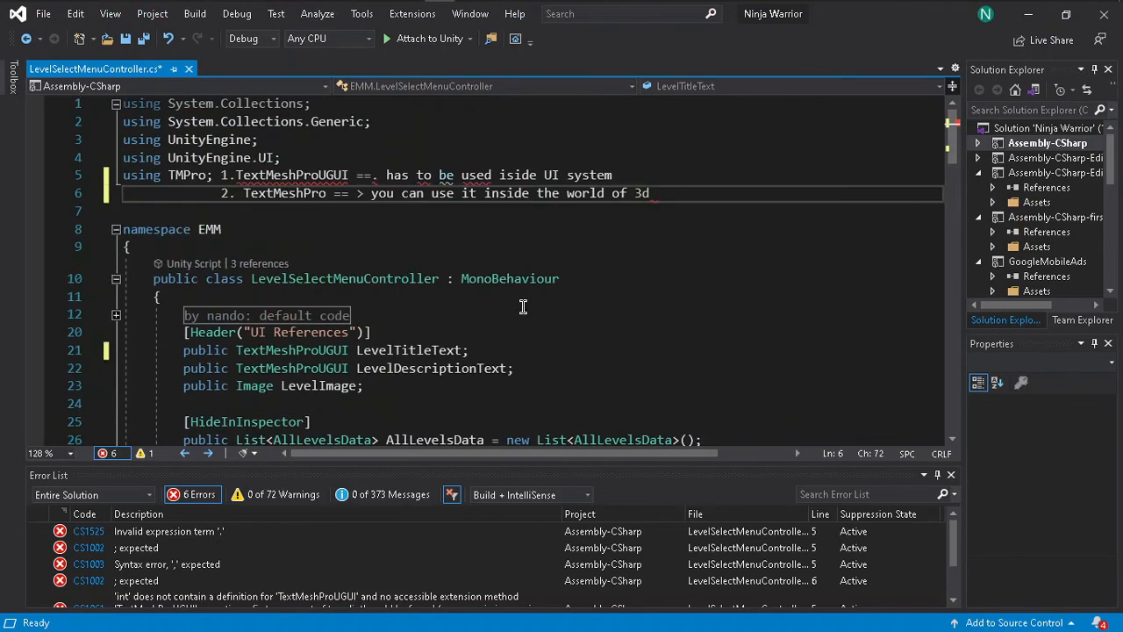
pyautogui.scroll(-6, 464, 346)
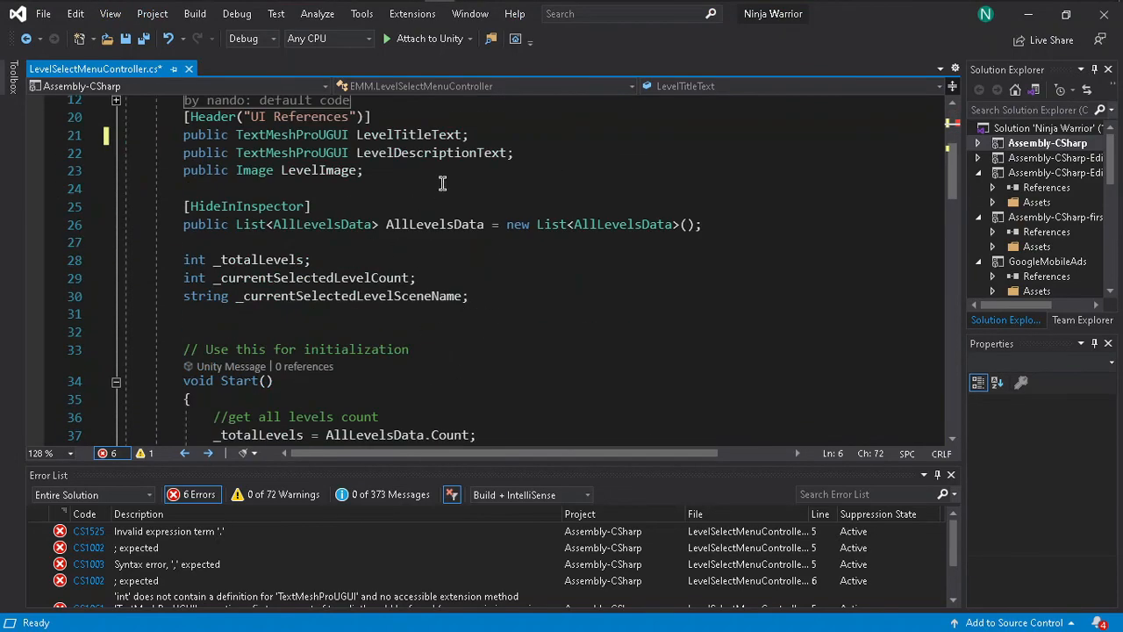
pyautogui.click(531, 136)
pyautogui.press('Left')
pyautogui.press('Left')
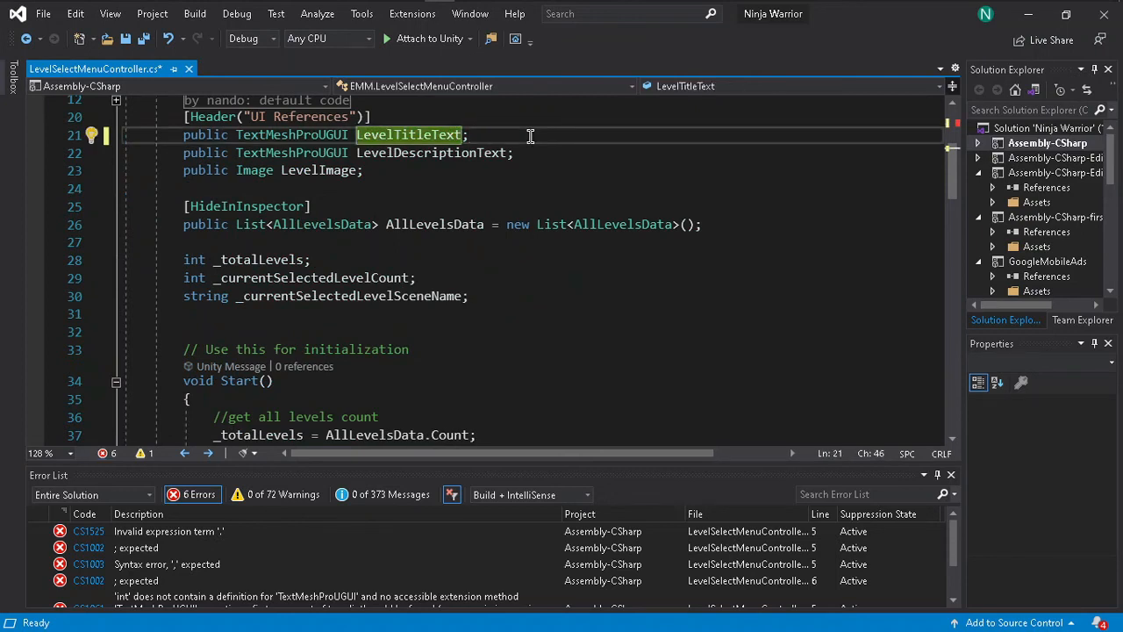
pyautogui.write('.text')
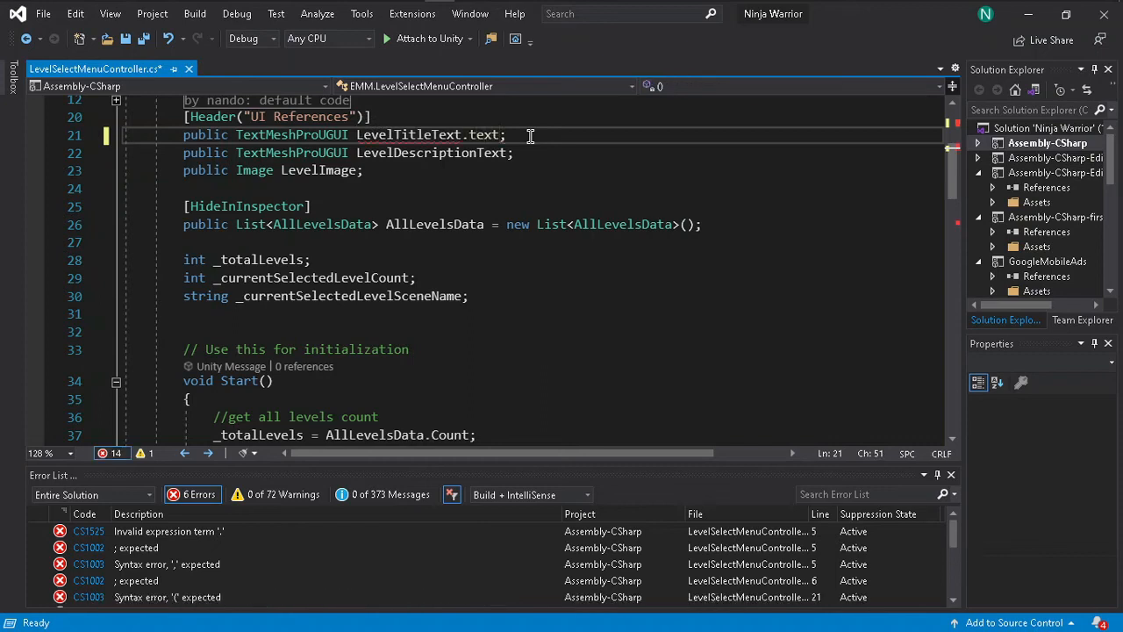
# Change the LevelDescriptionText type on line 22 to Text and append ".text" to the variable name.
pyautogui.doubleClick(294, 167)
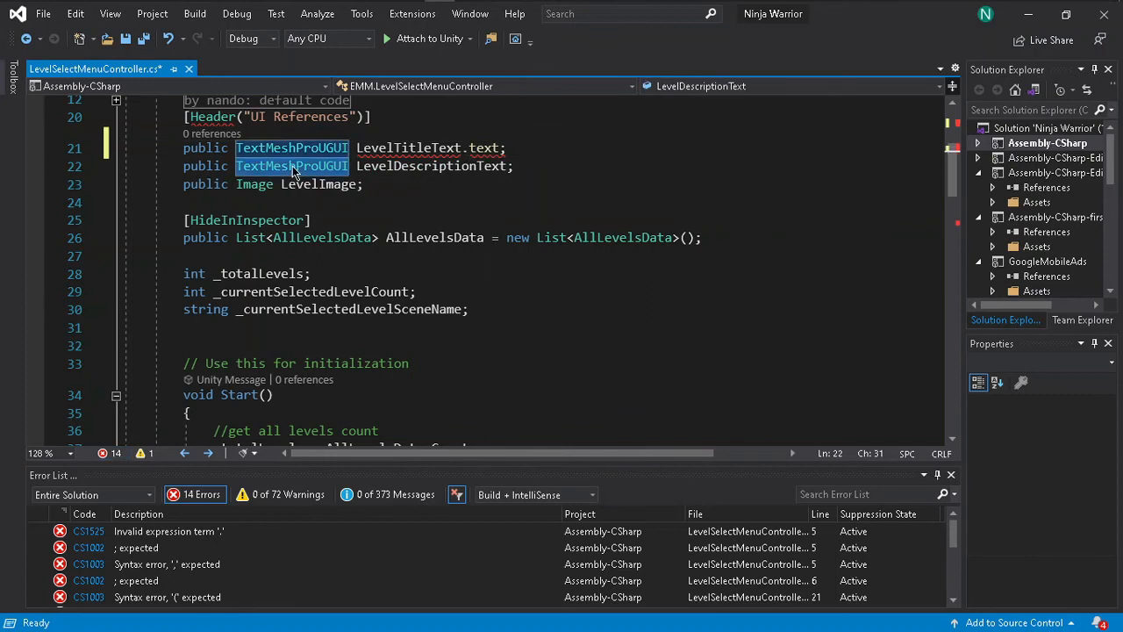
pyautogui.write('text')
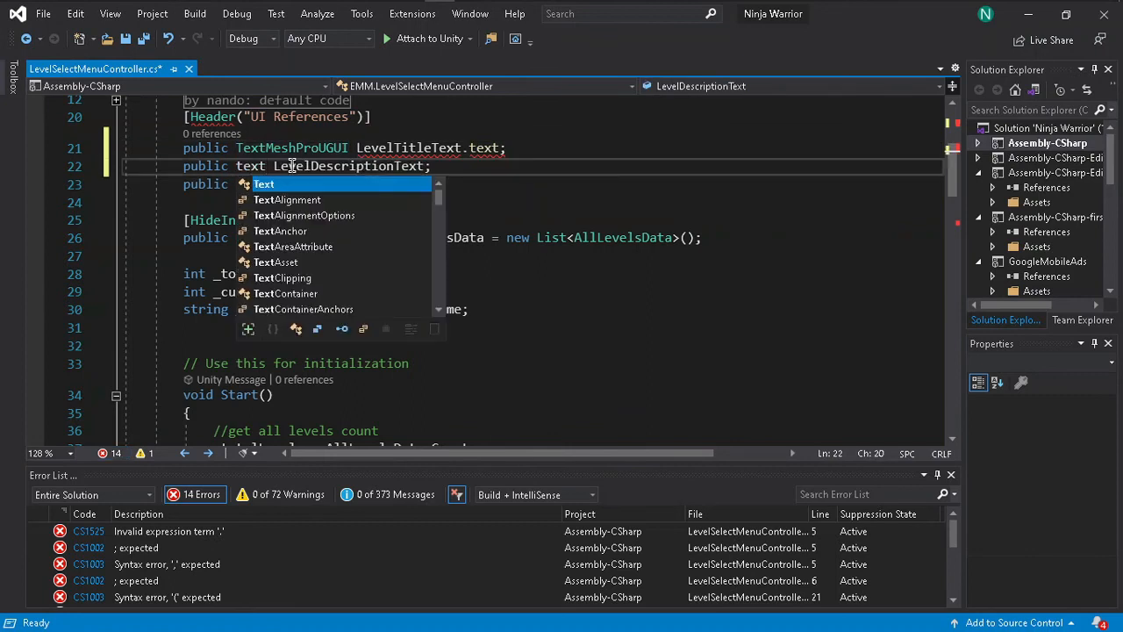
pyautogui.press('Tab')
pyautogui.click(428, 166)
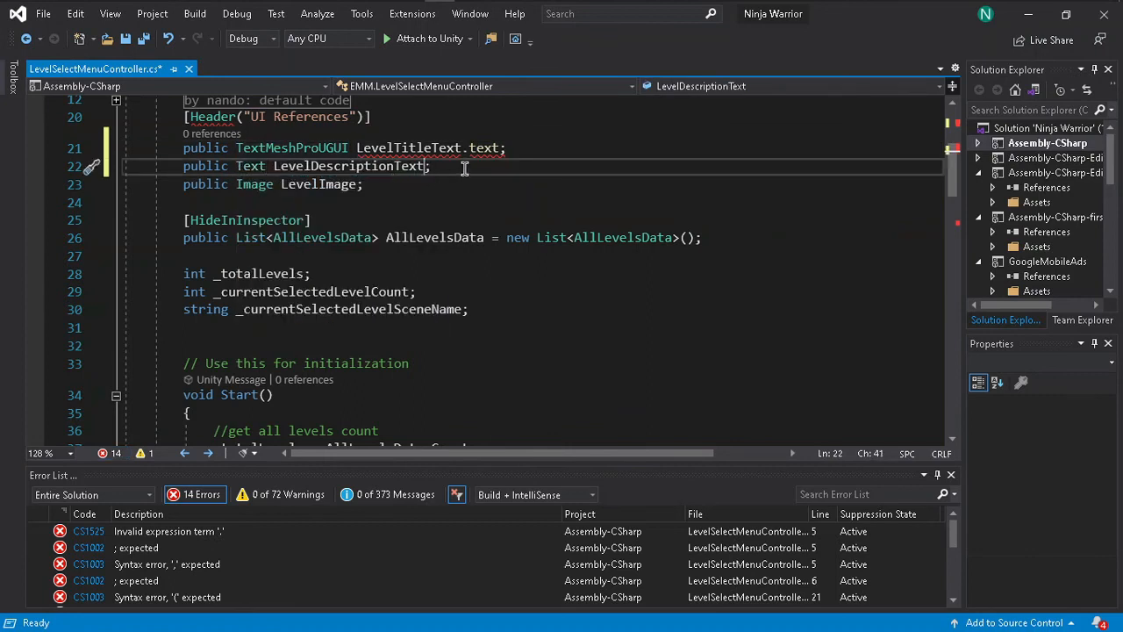
pyautogui.write('.text')
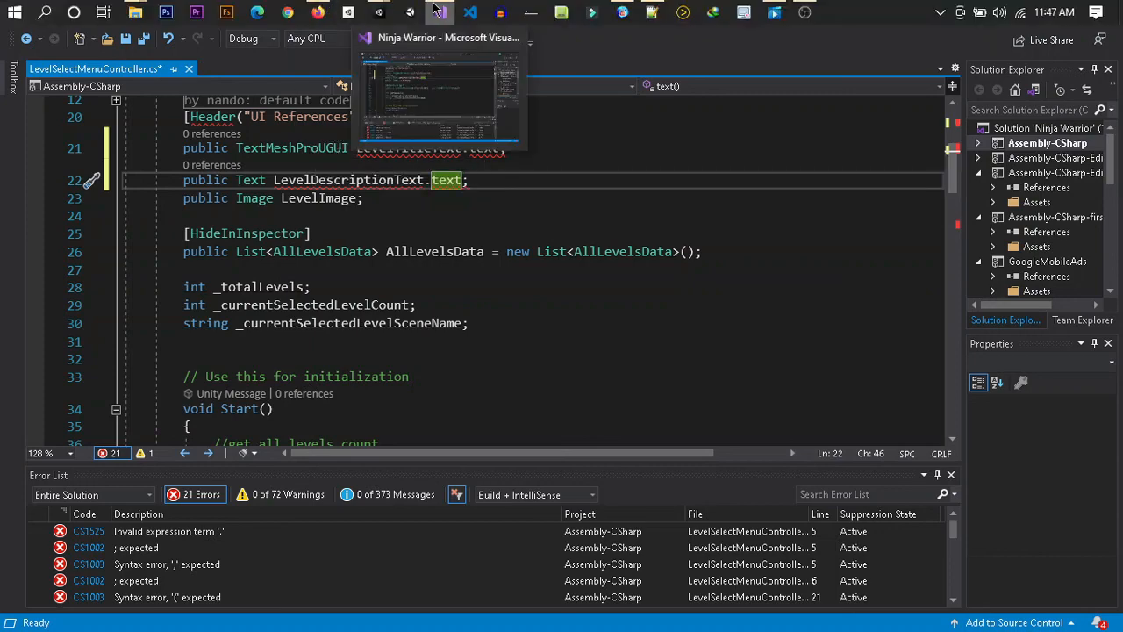
# Compare the text components of Start txt and Text under Start Button in Unity, and return to the script in Visual Studio.
pyautogui.click(436, 11)
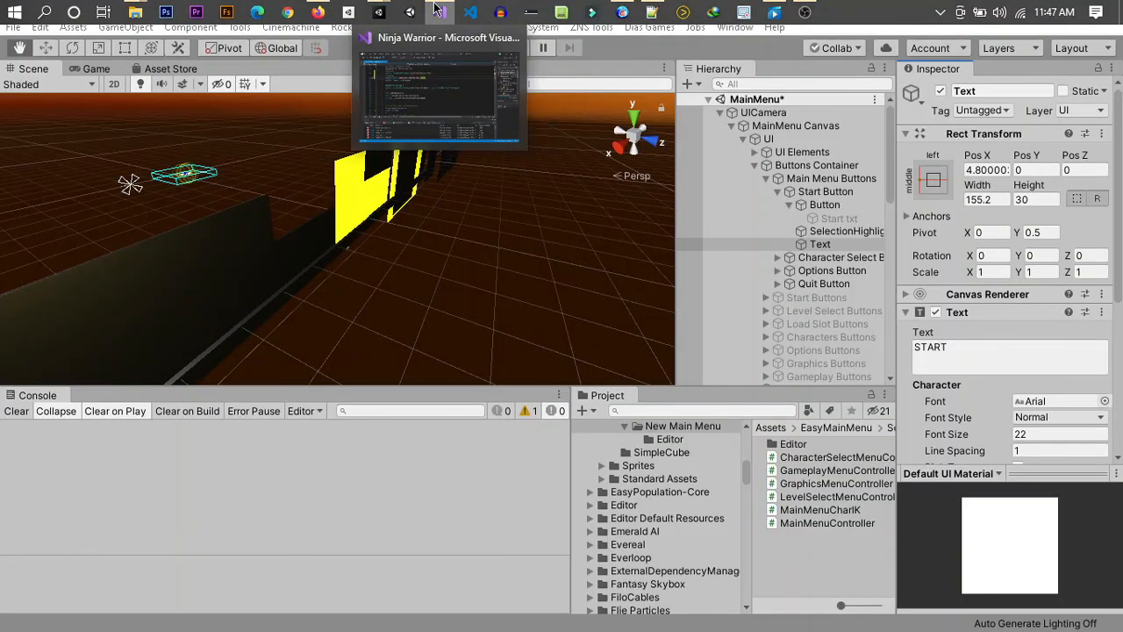
pyautogui.click(850, 222)
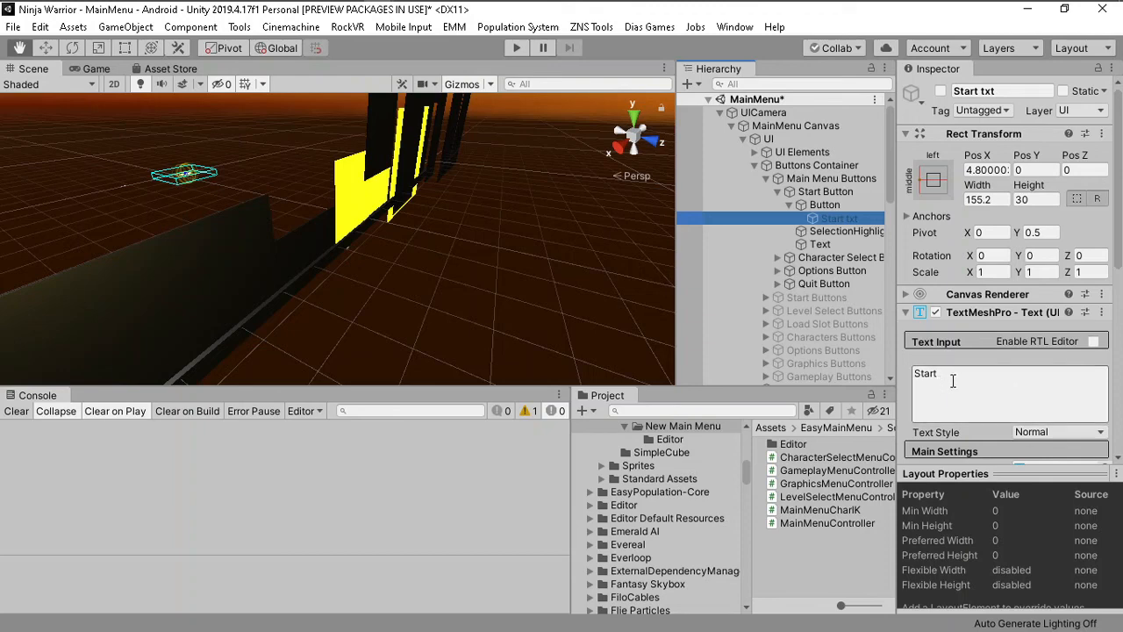
pyautogui.click(820, 244)
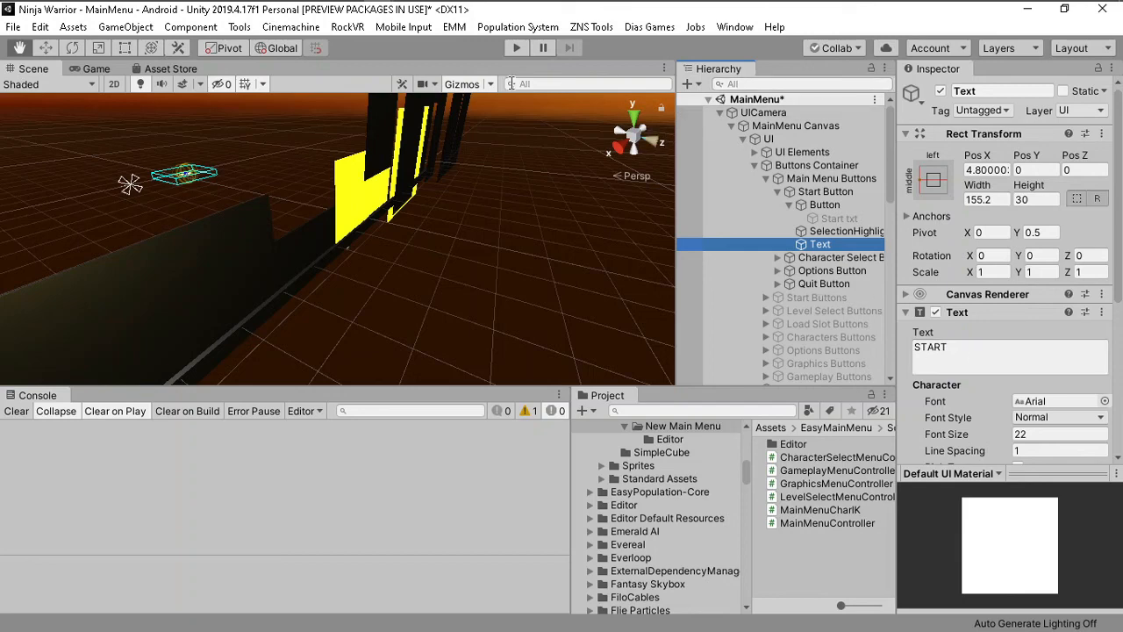
pyautogui.moveTo(454, 19)
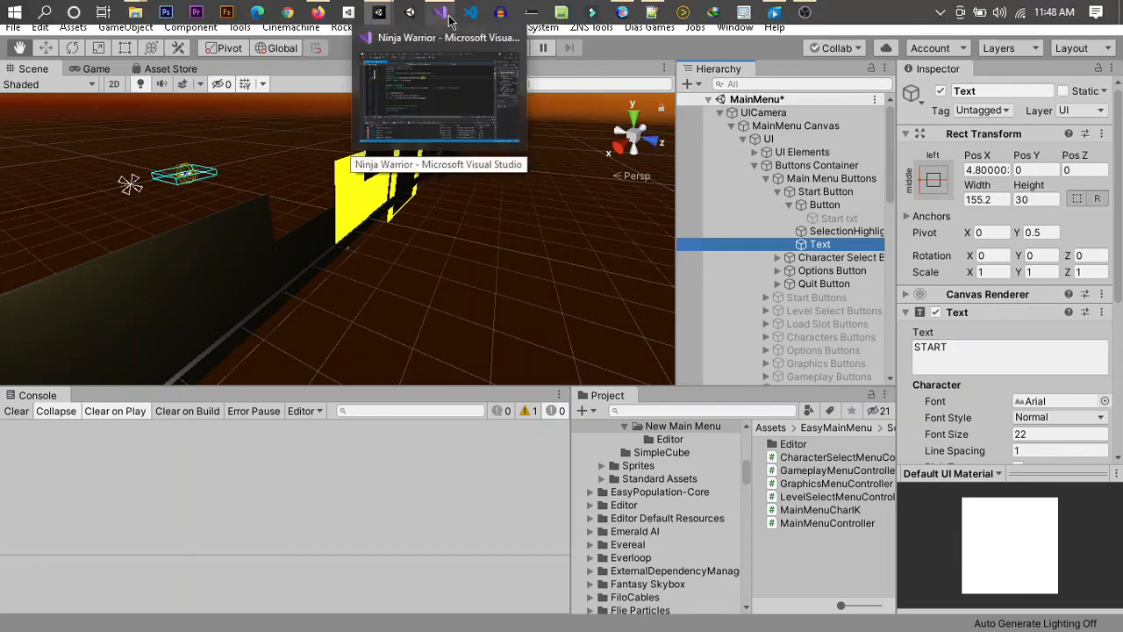
pyautogui.click(449, 19)
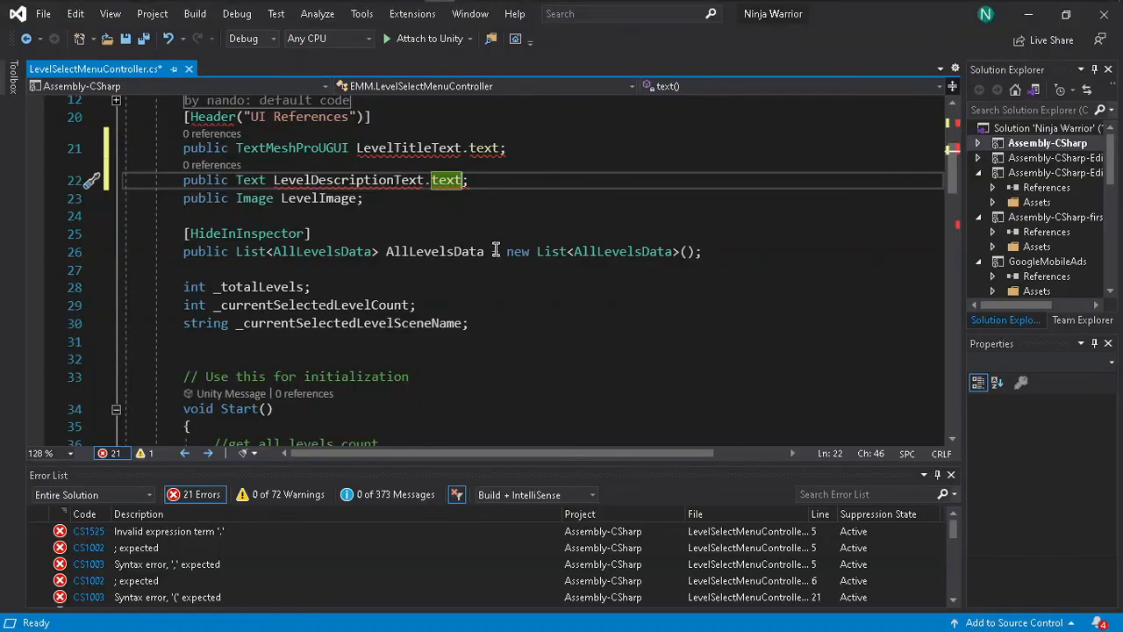